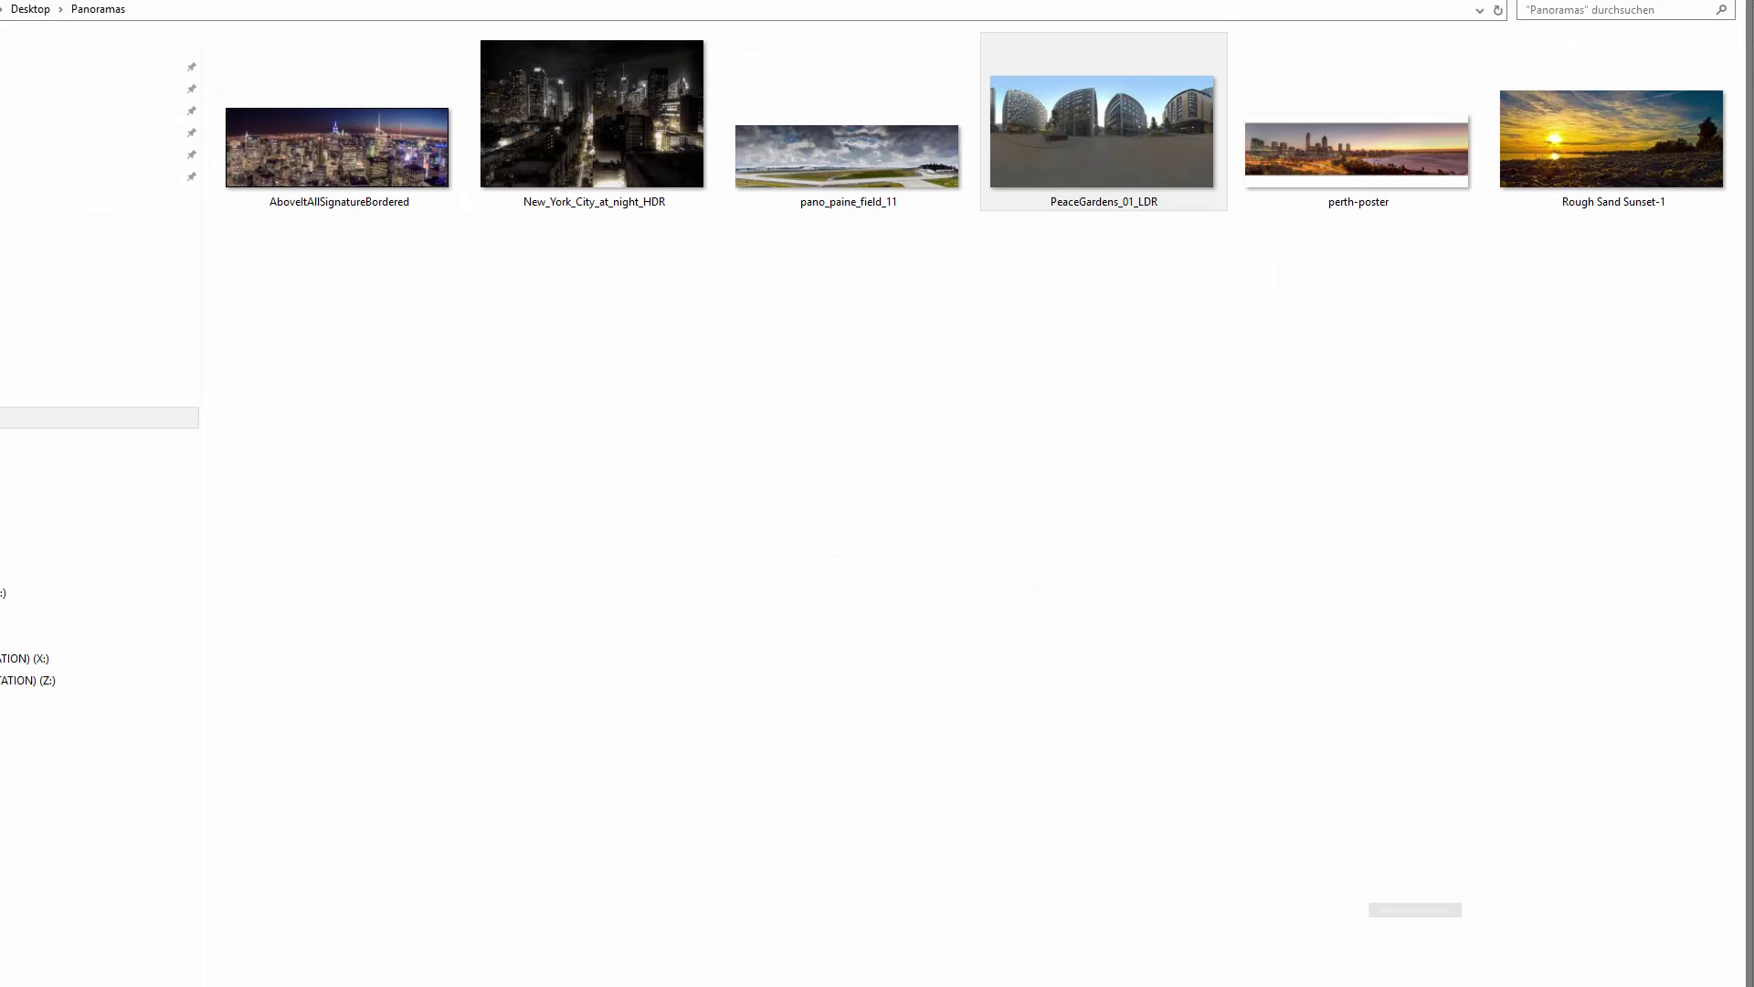
- Browse the panorama photos in the Panoramas folder, starting from AboveItAllSignatureBordered
double_click(413, 174)
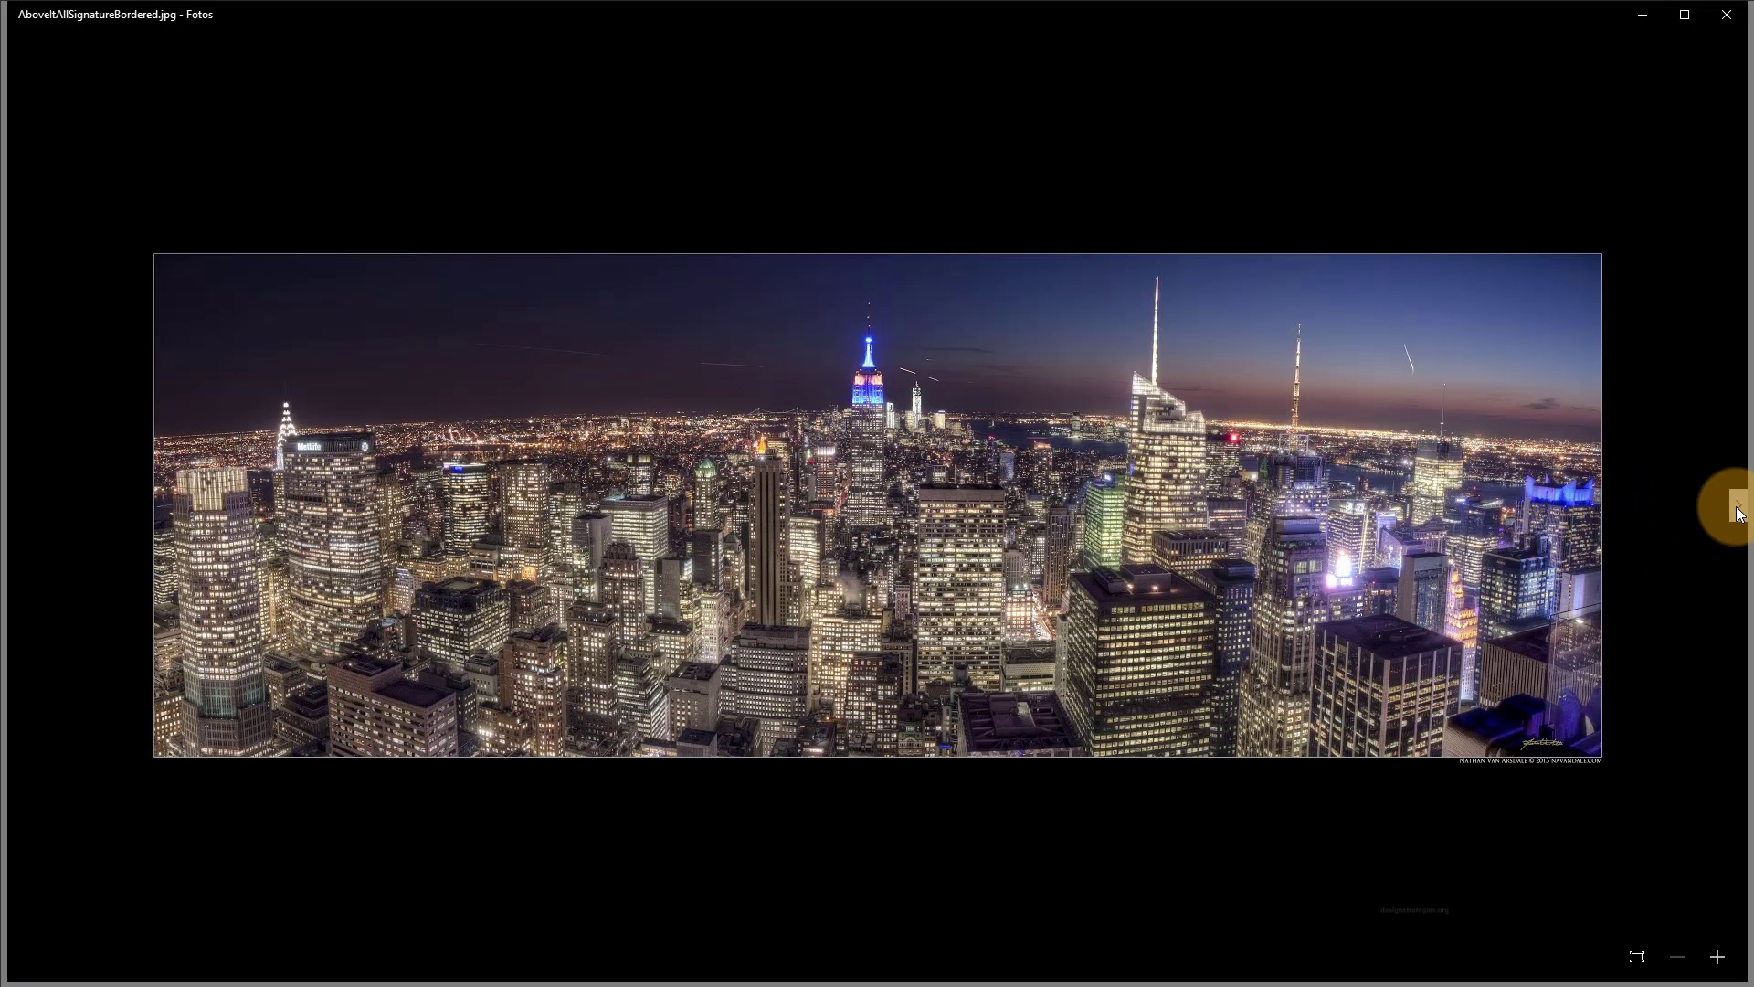
left_click(1739, 507)
left_click(1738, 507)
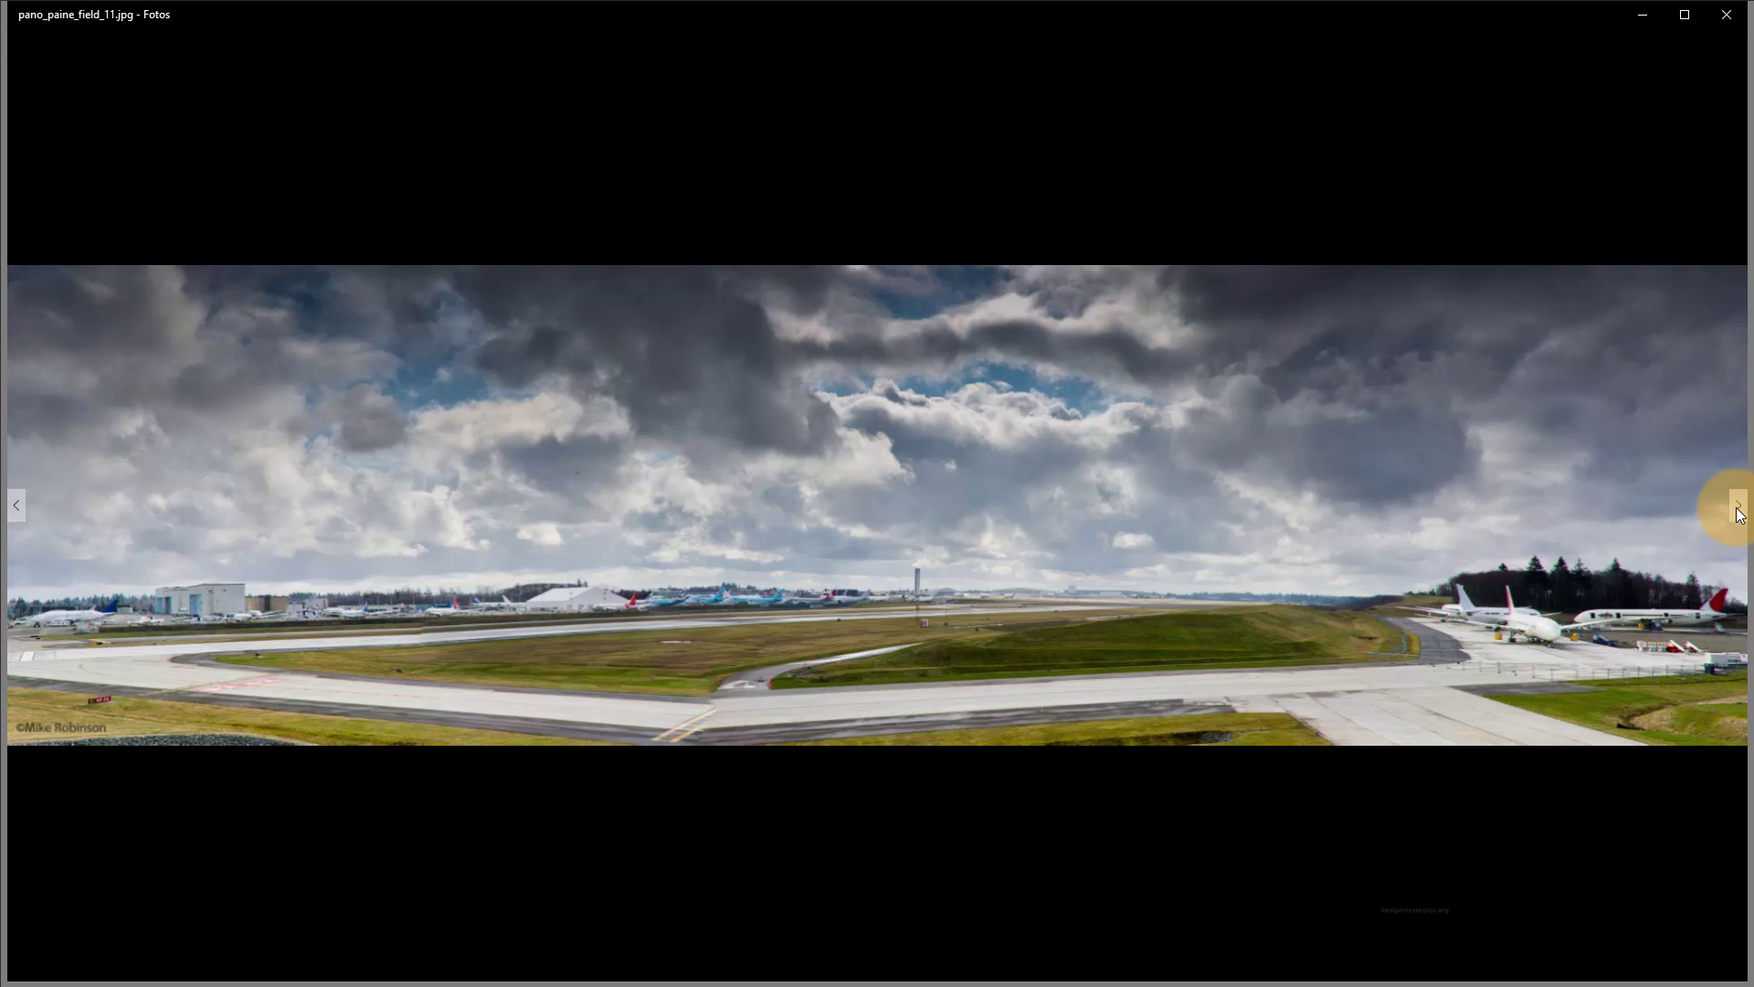
left_click(1738, 510)
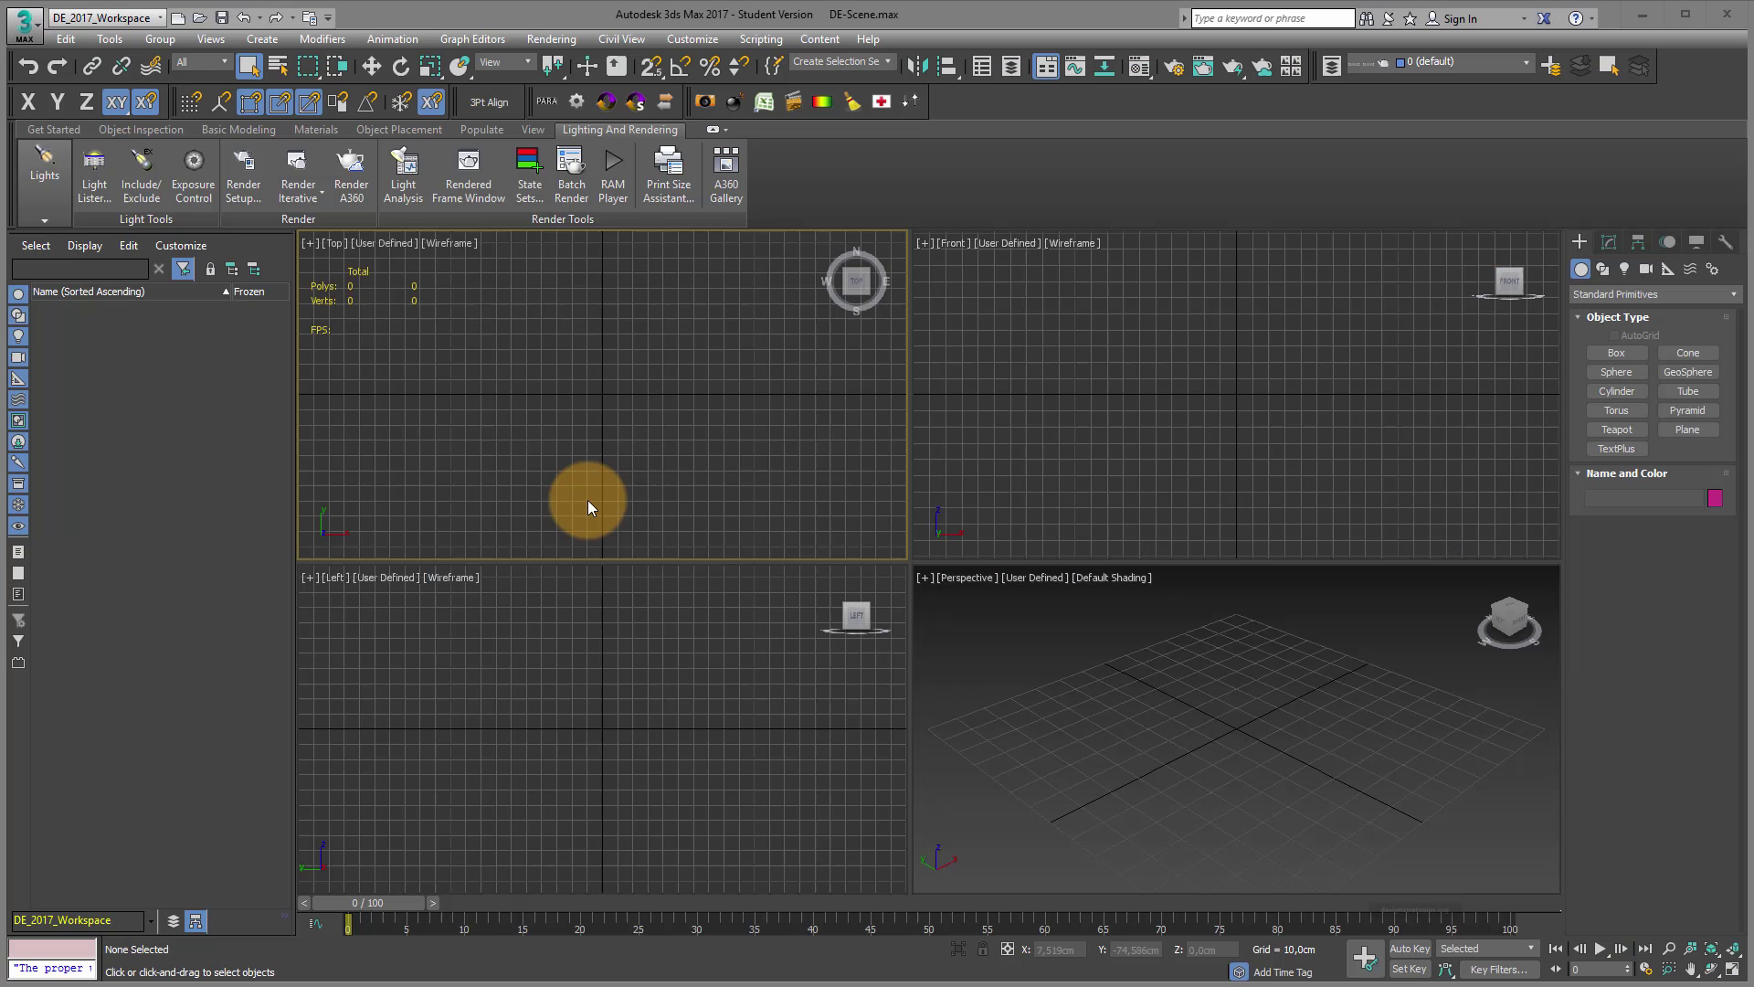
- In 3ds Max, open the scene file DE_Presetscene_daylight_2016 from the scenes folder
left_click(25, 32)
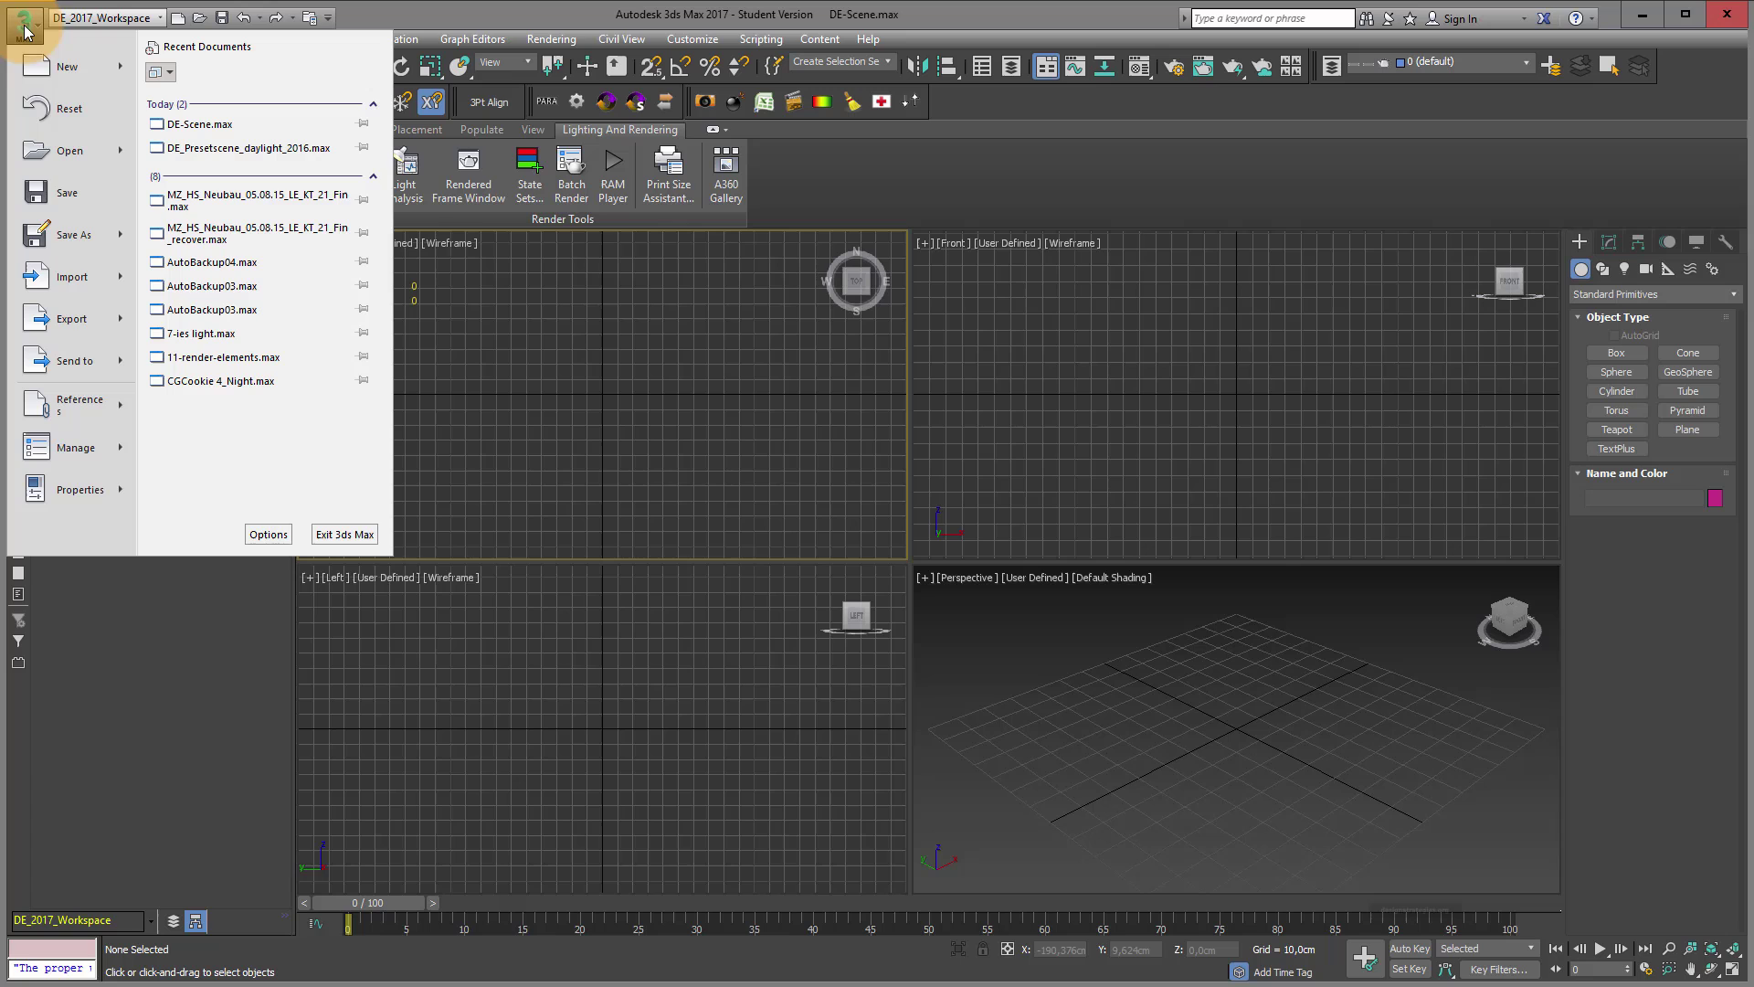
mouse_move(105, 135)
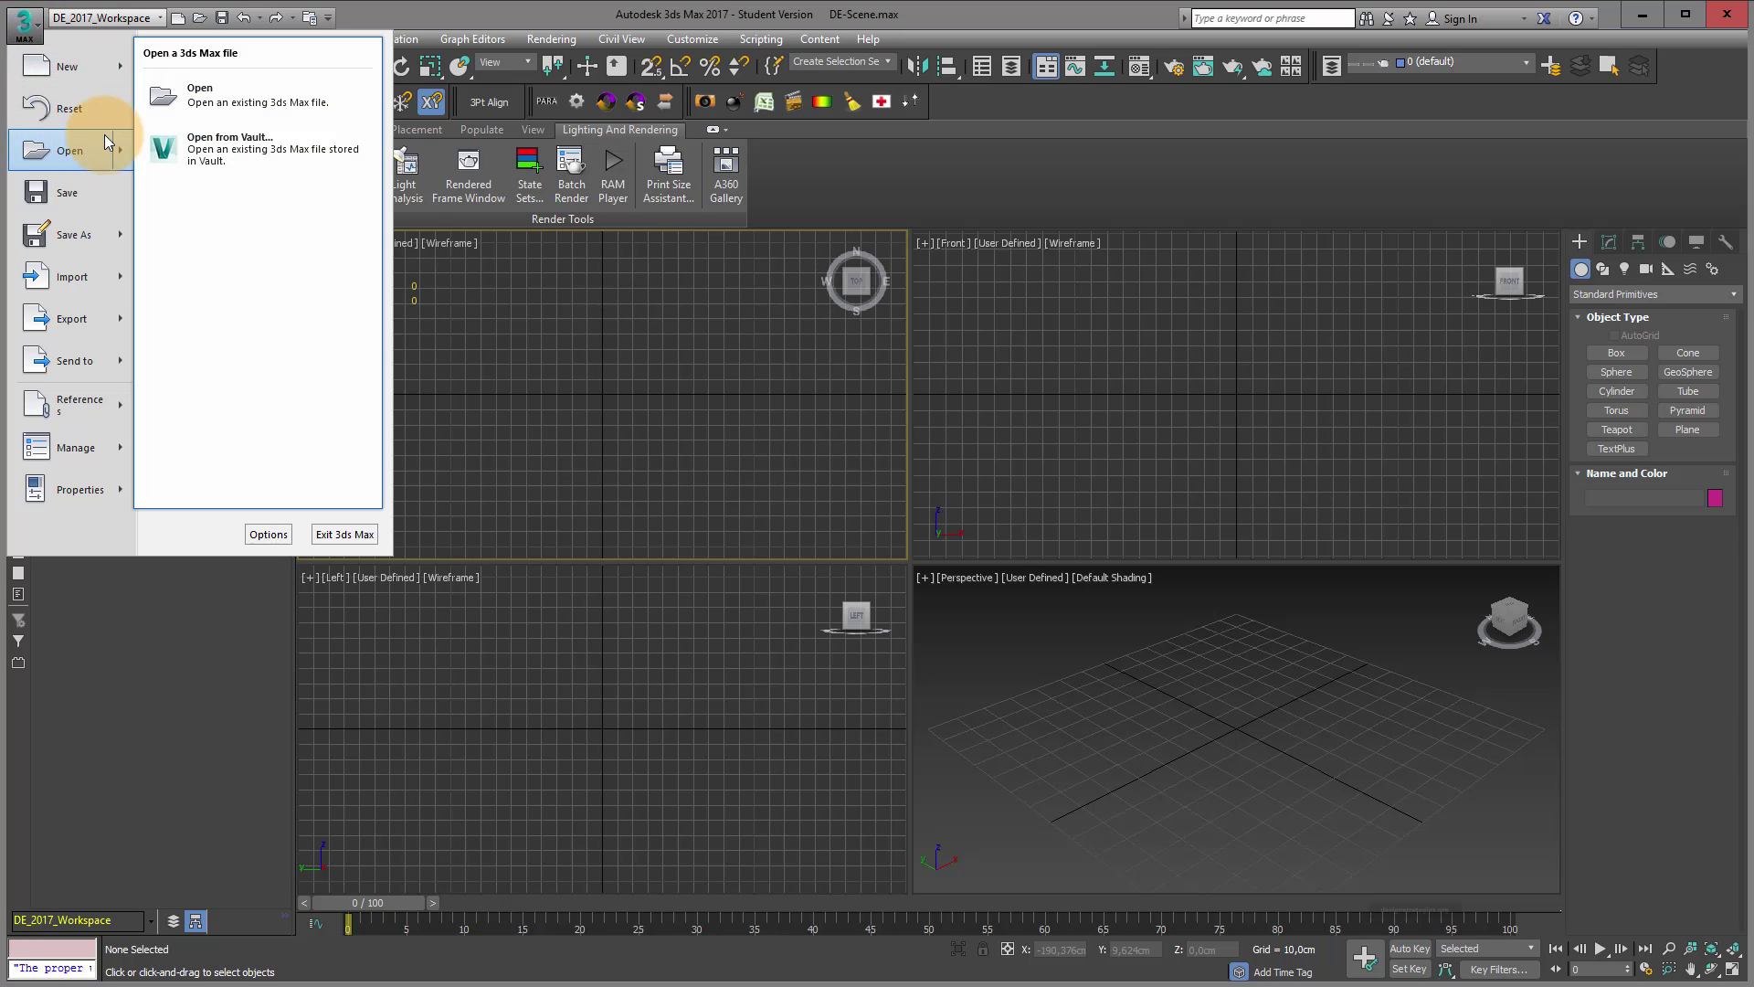
left_click(188, 95)
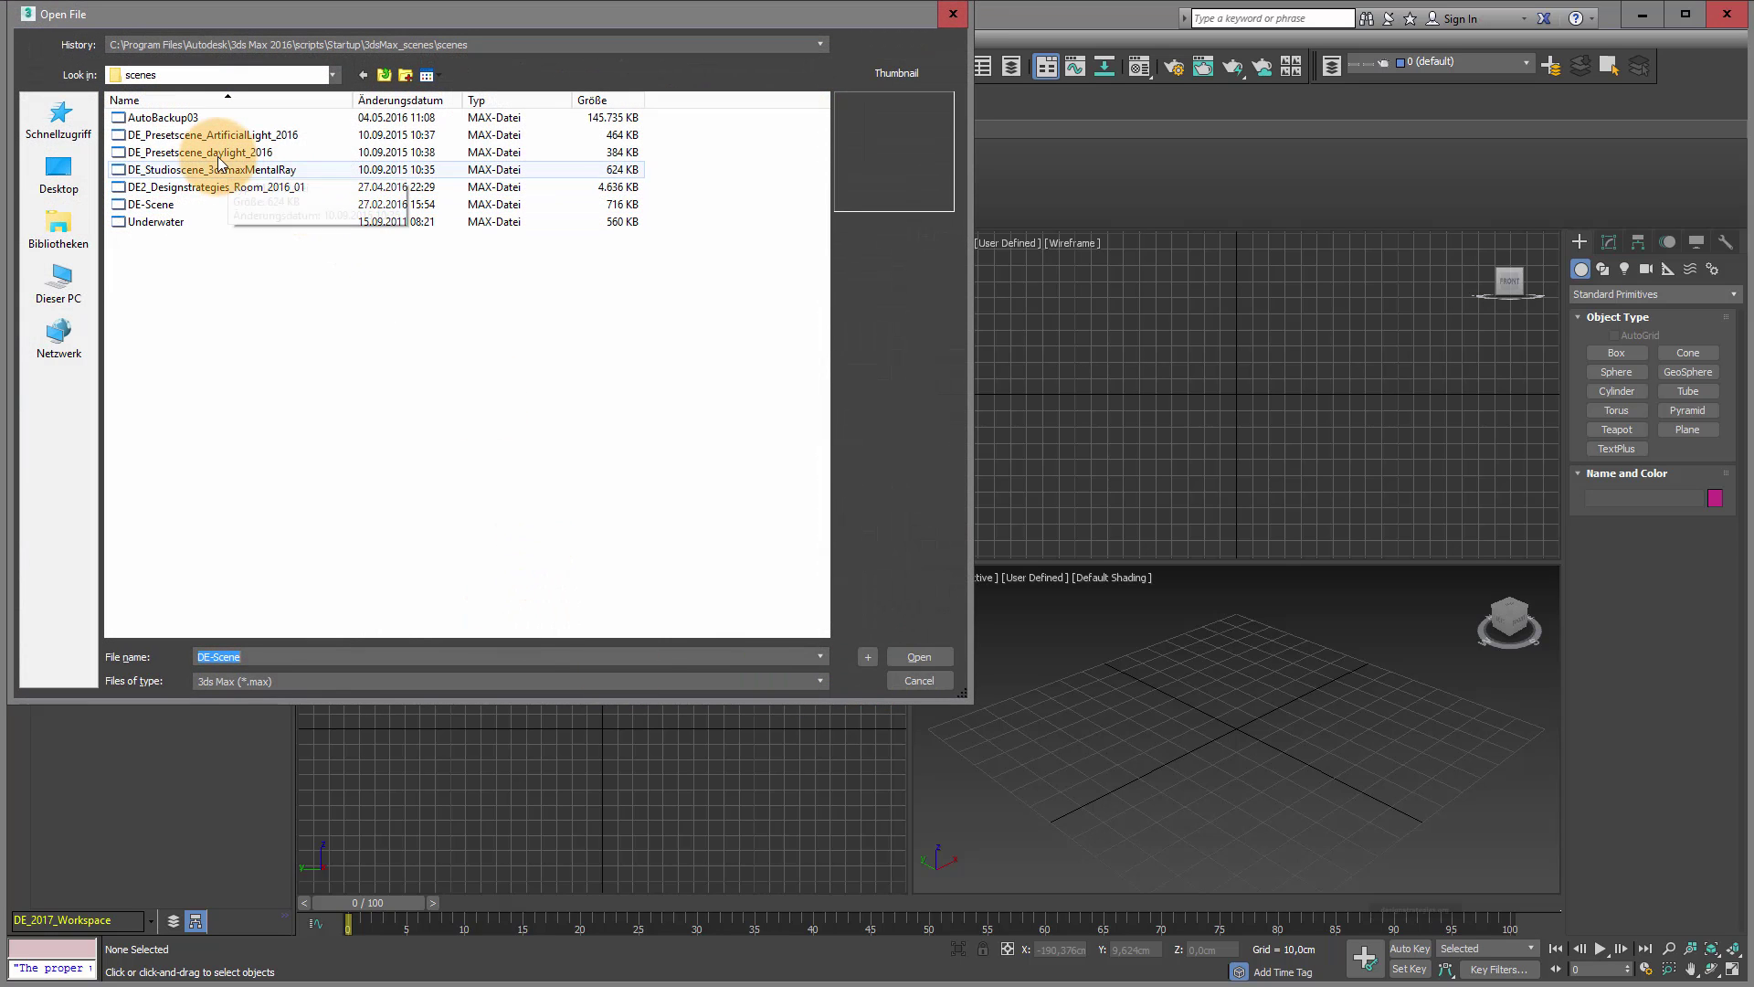
left_click(274, 152)
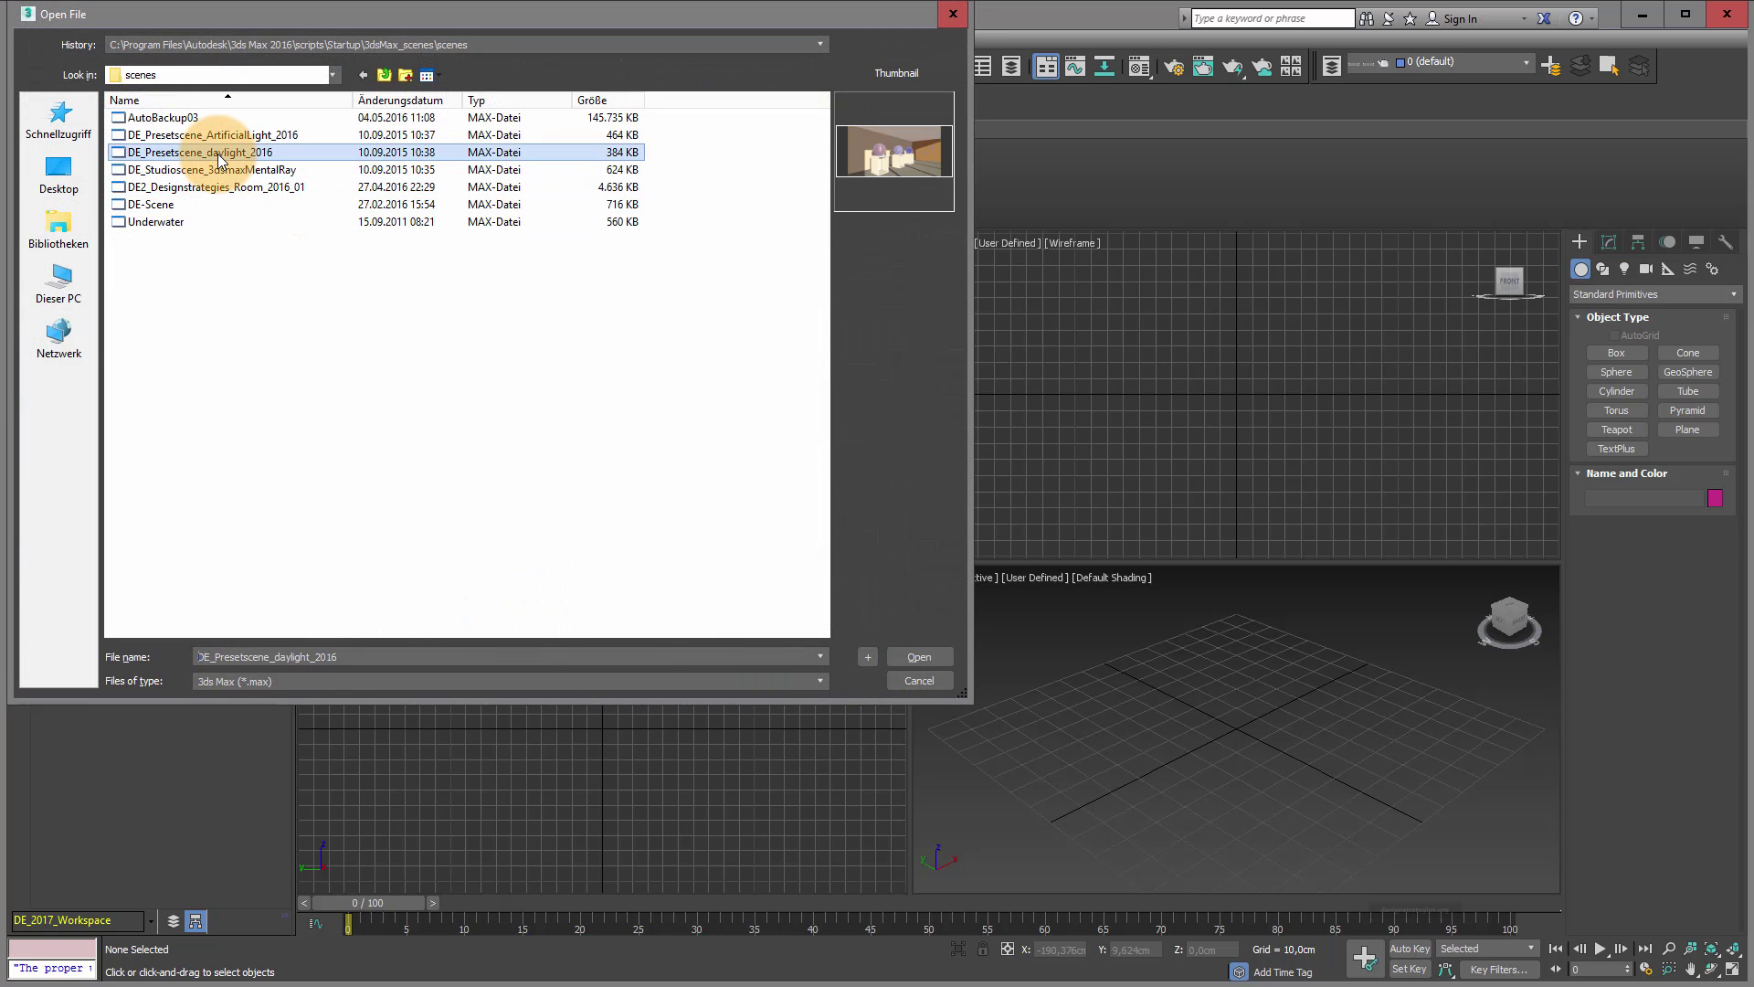
left_click(924, 656)
left_click(873, 651)
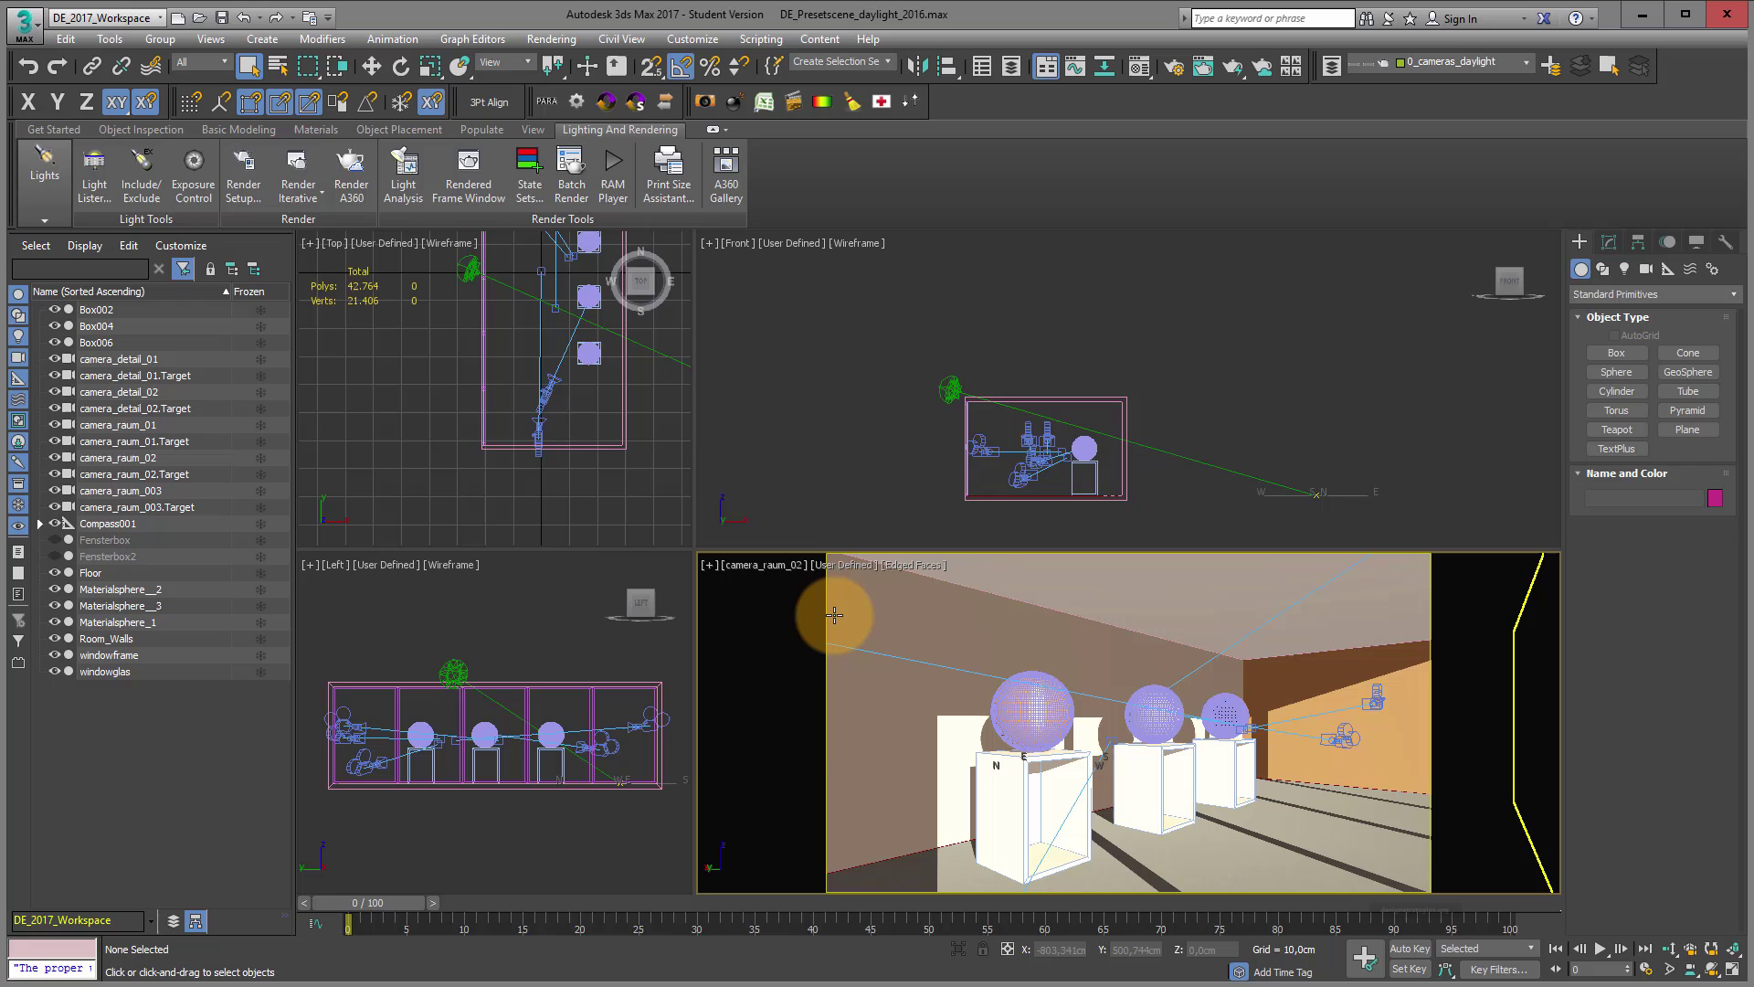
- Switch the camera viewport to the camera_raum_01 view
key("c")
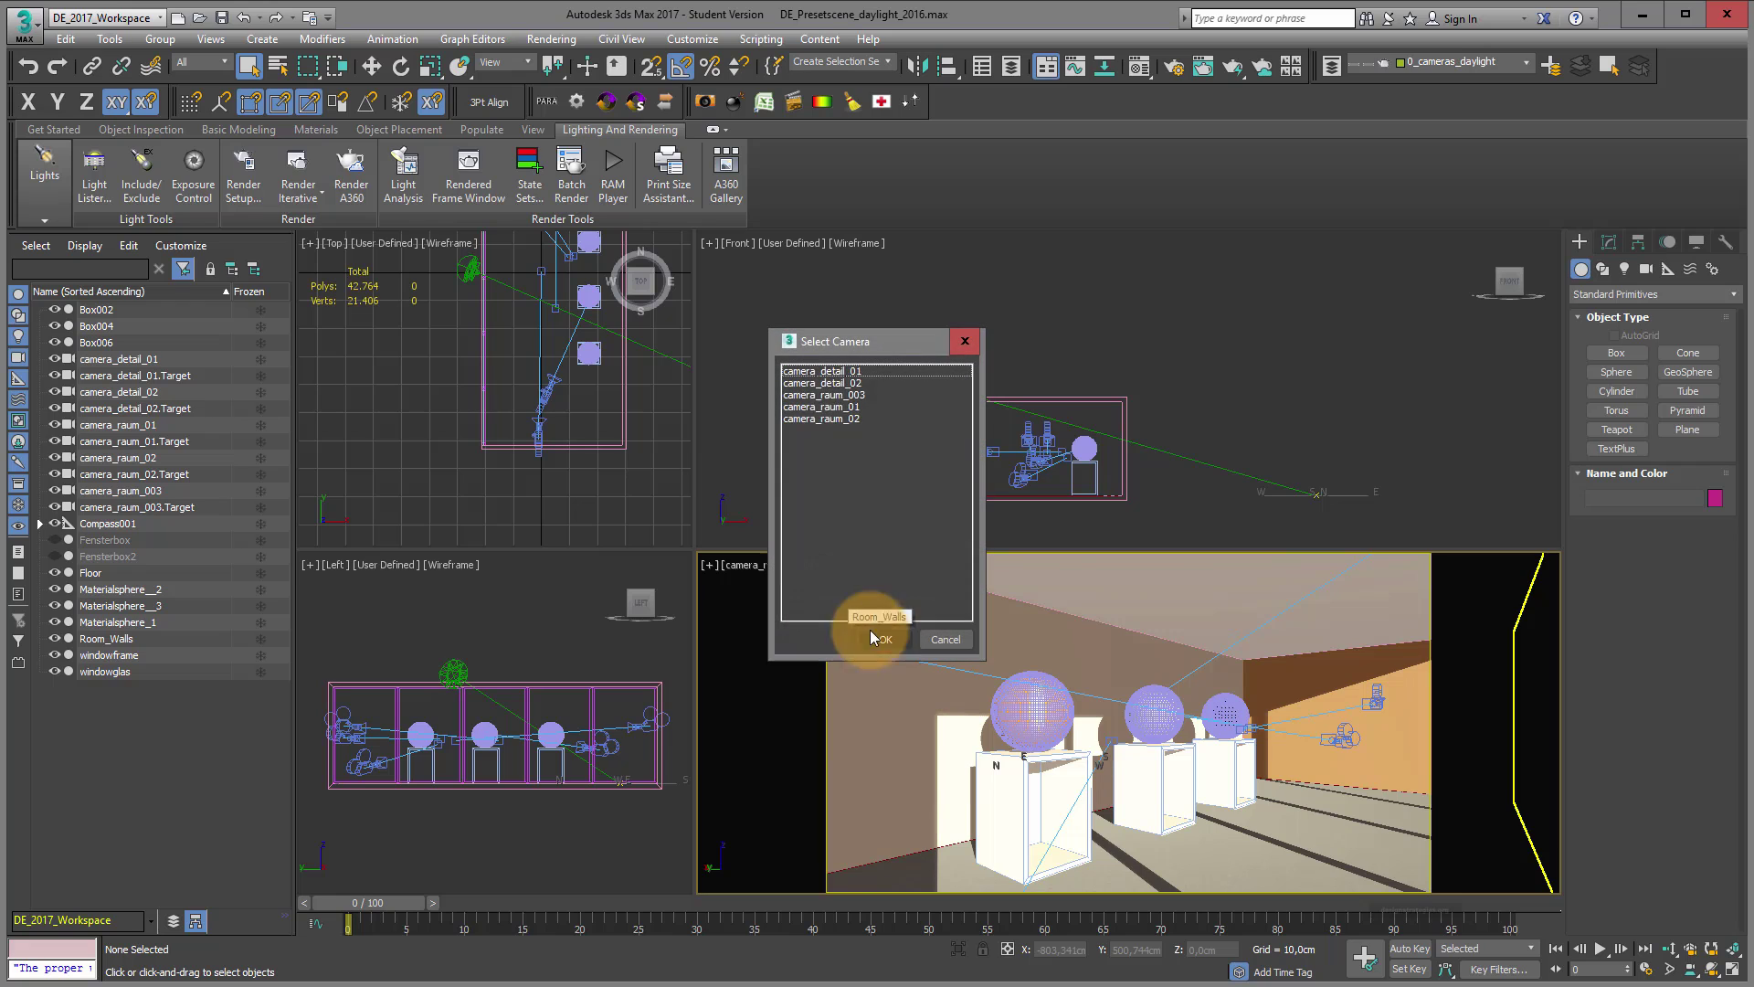
left_click(842, 408)
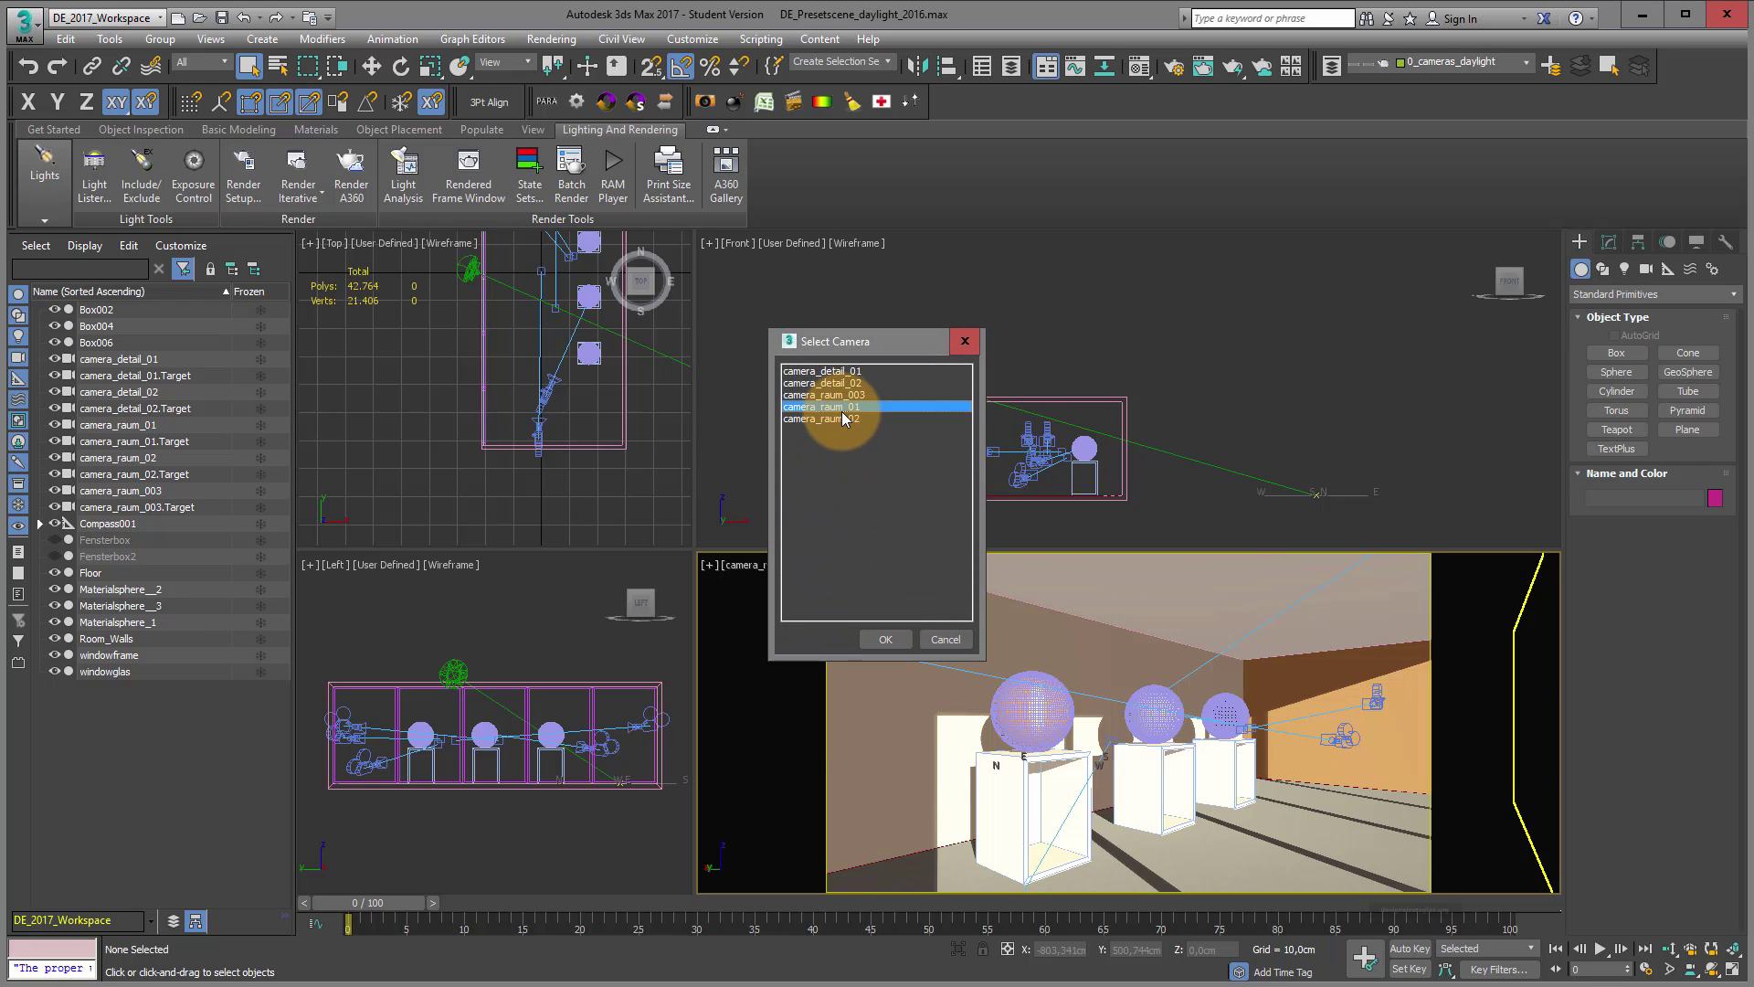
left_click(897, 643)
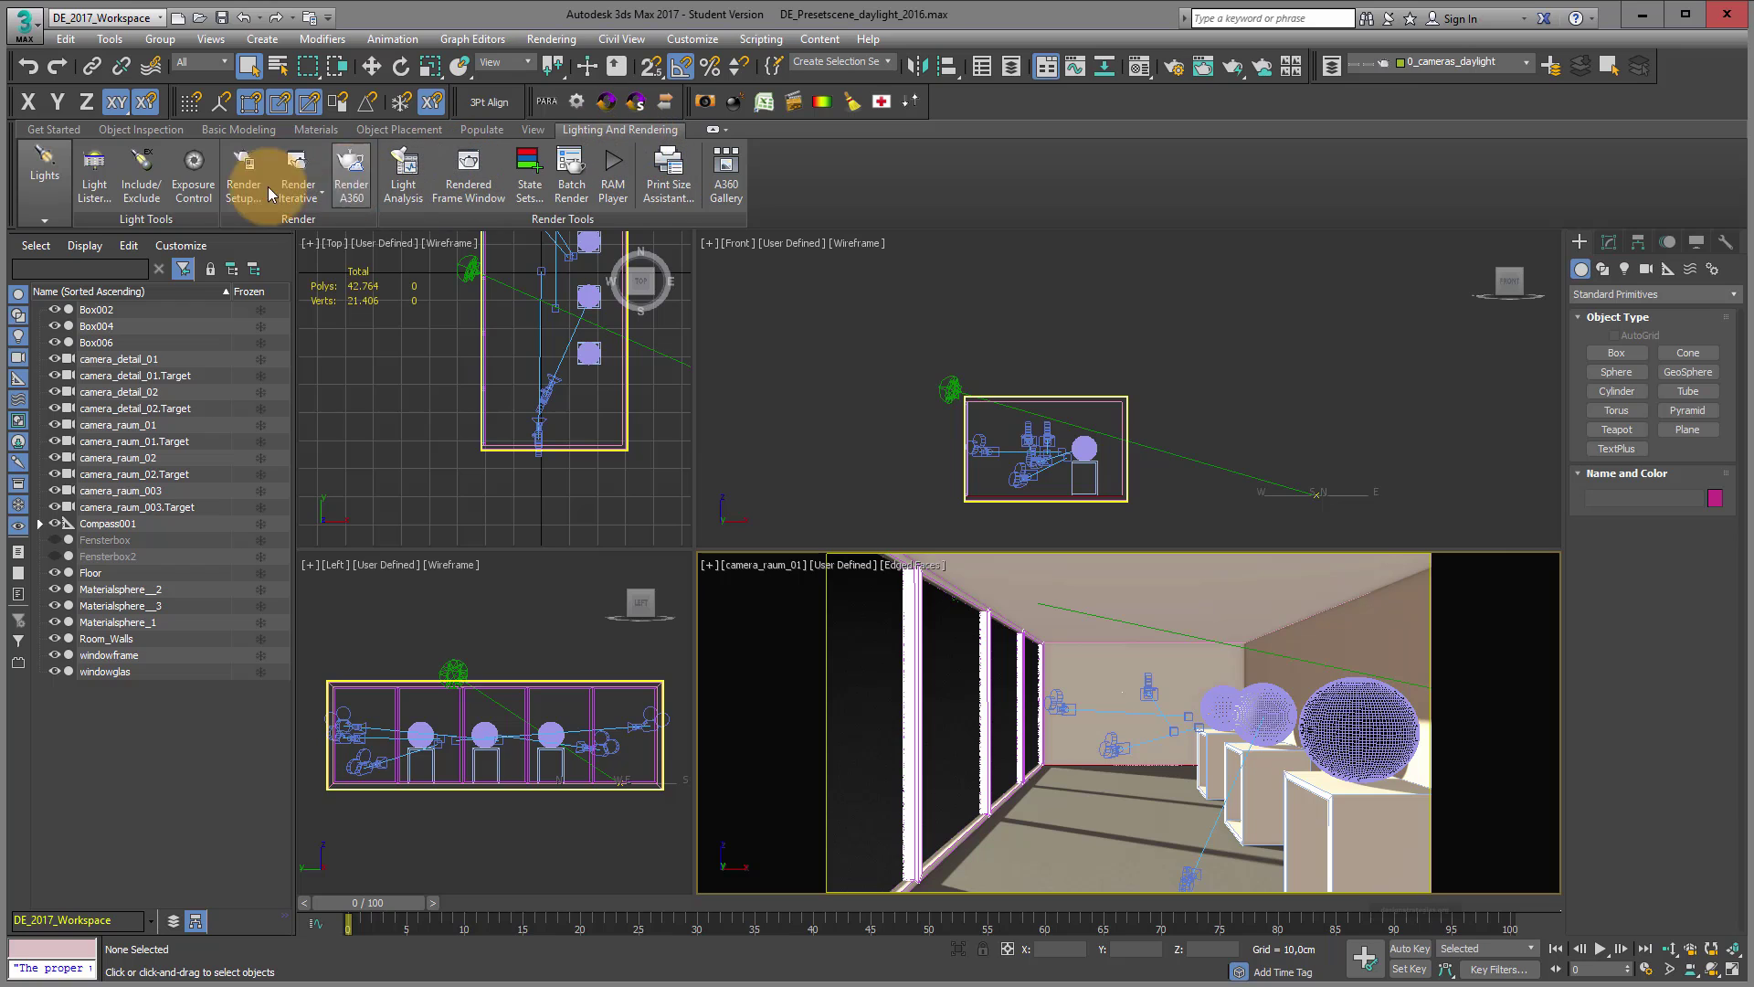
- In the environment settings, choose a Bitmap to replace the mr Physical Sky environment map
left_click(194, 173)
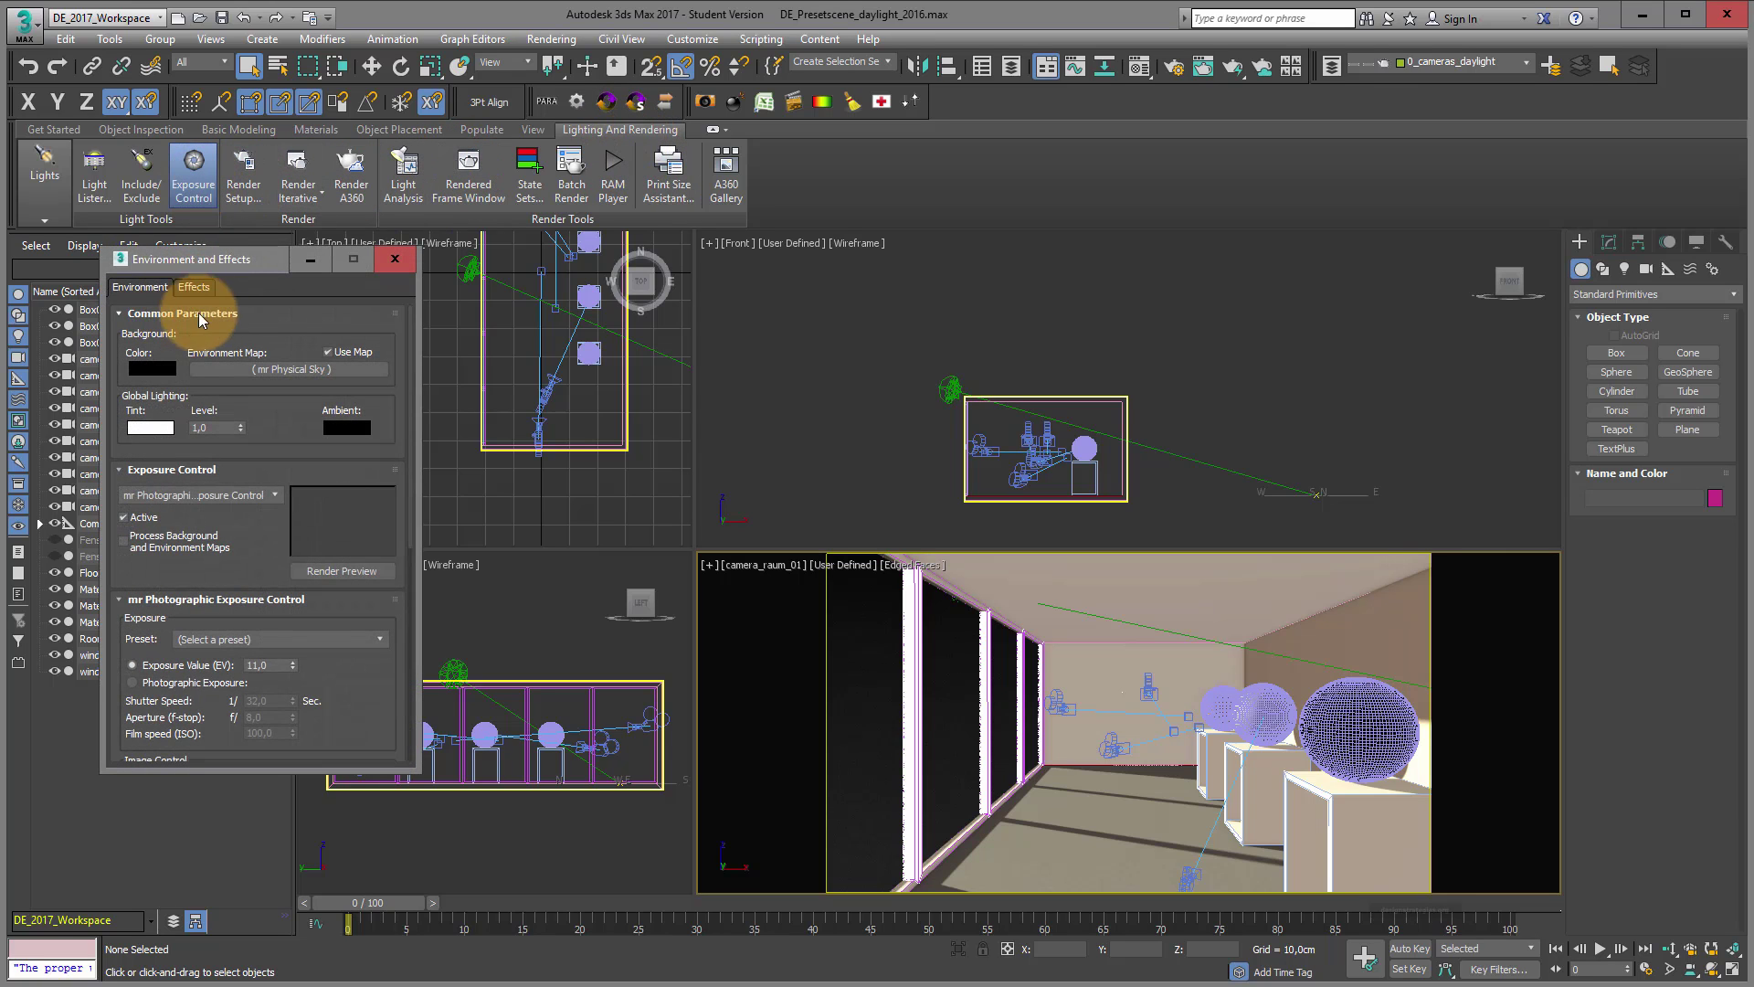
left_click_drag(224, 251, 433, 200)
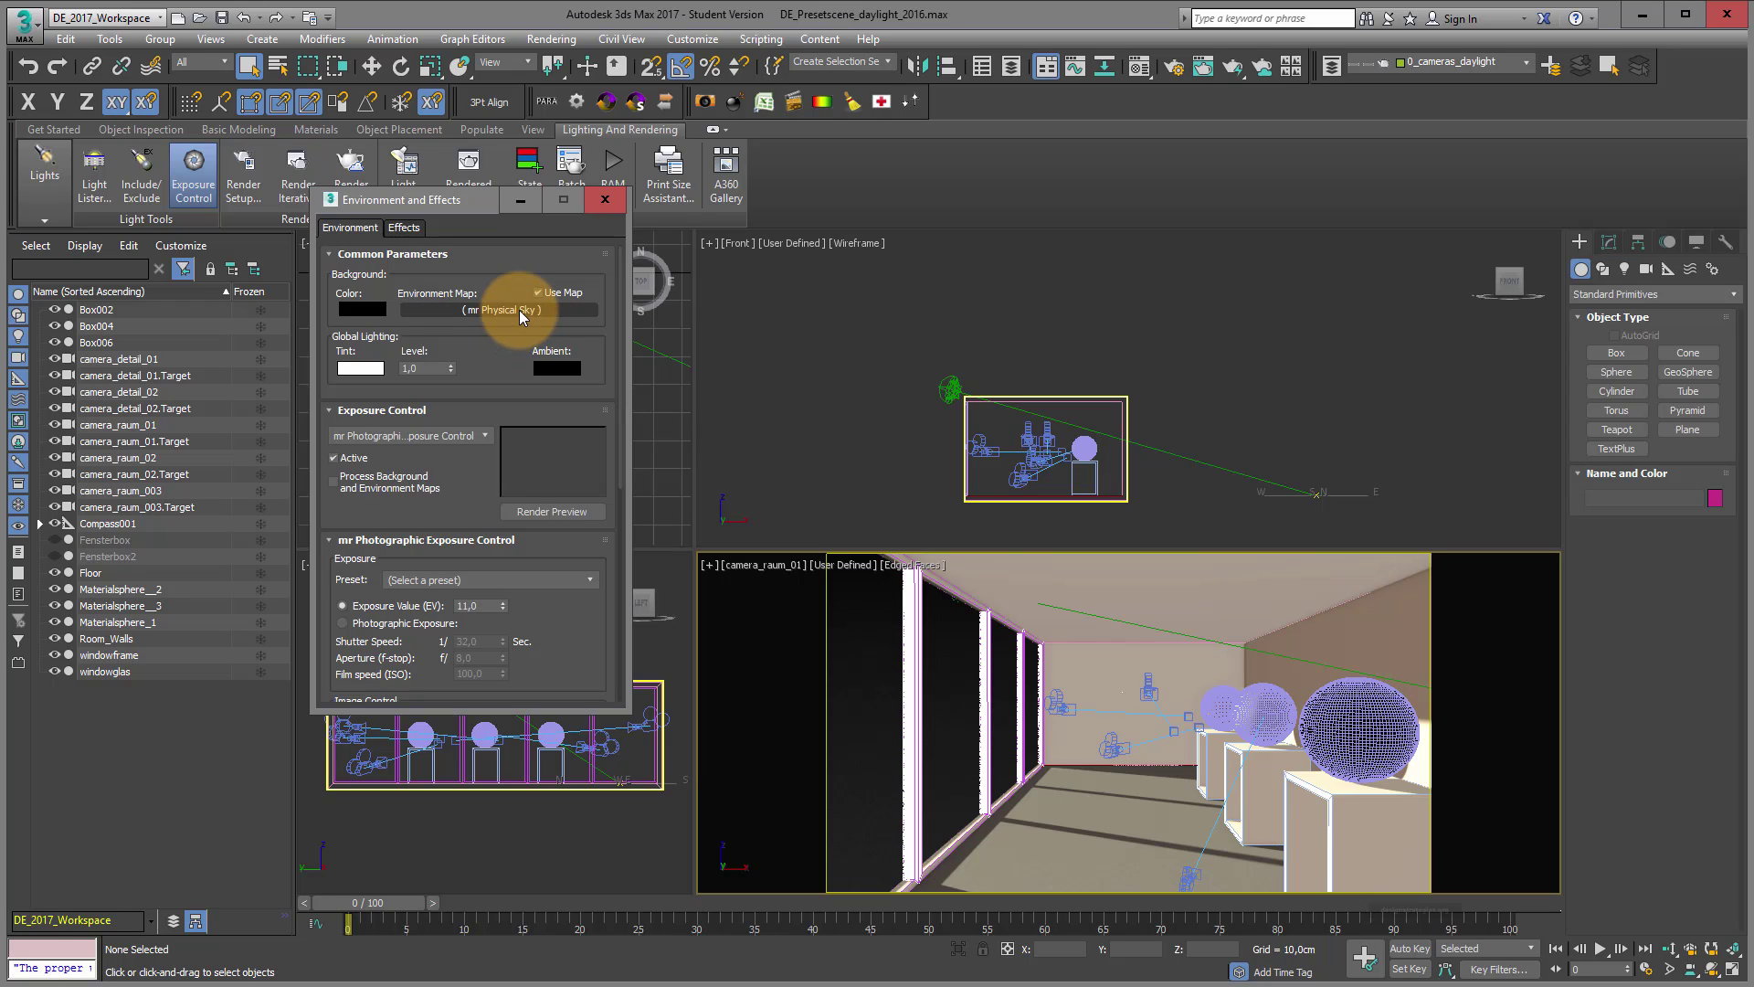
left_click(500, 311)
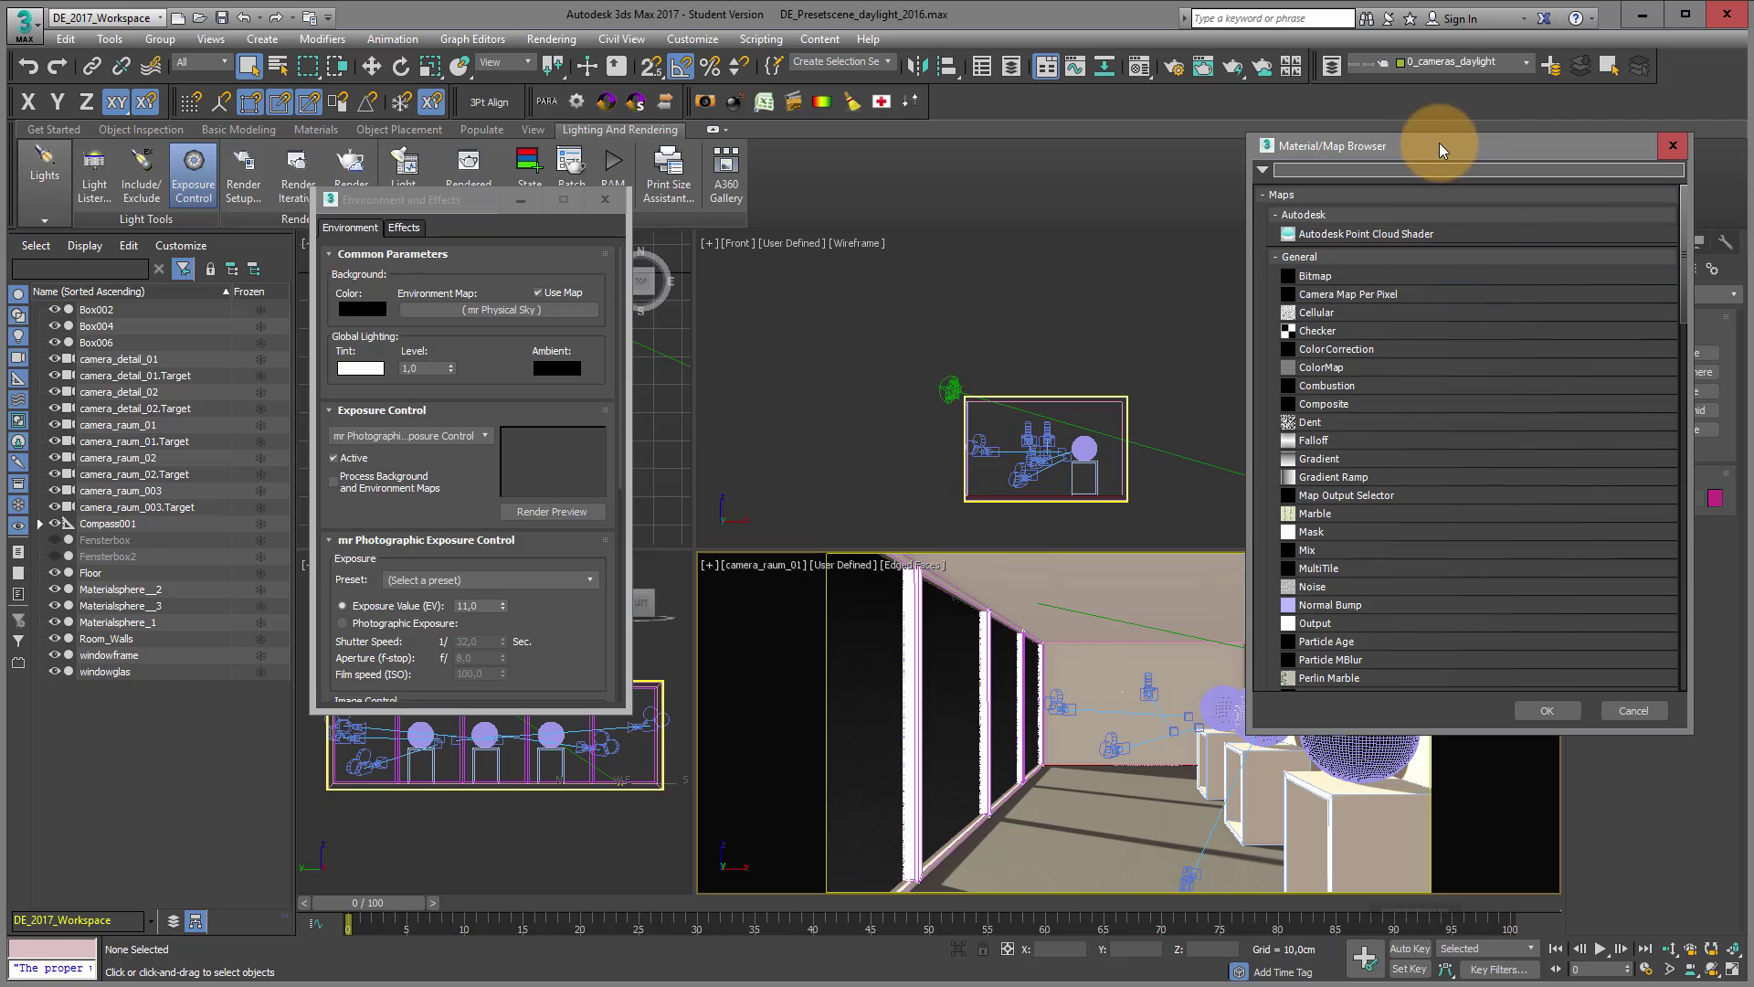
left_click_drag(1439, 142, 952, 124)
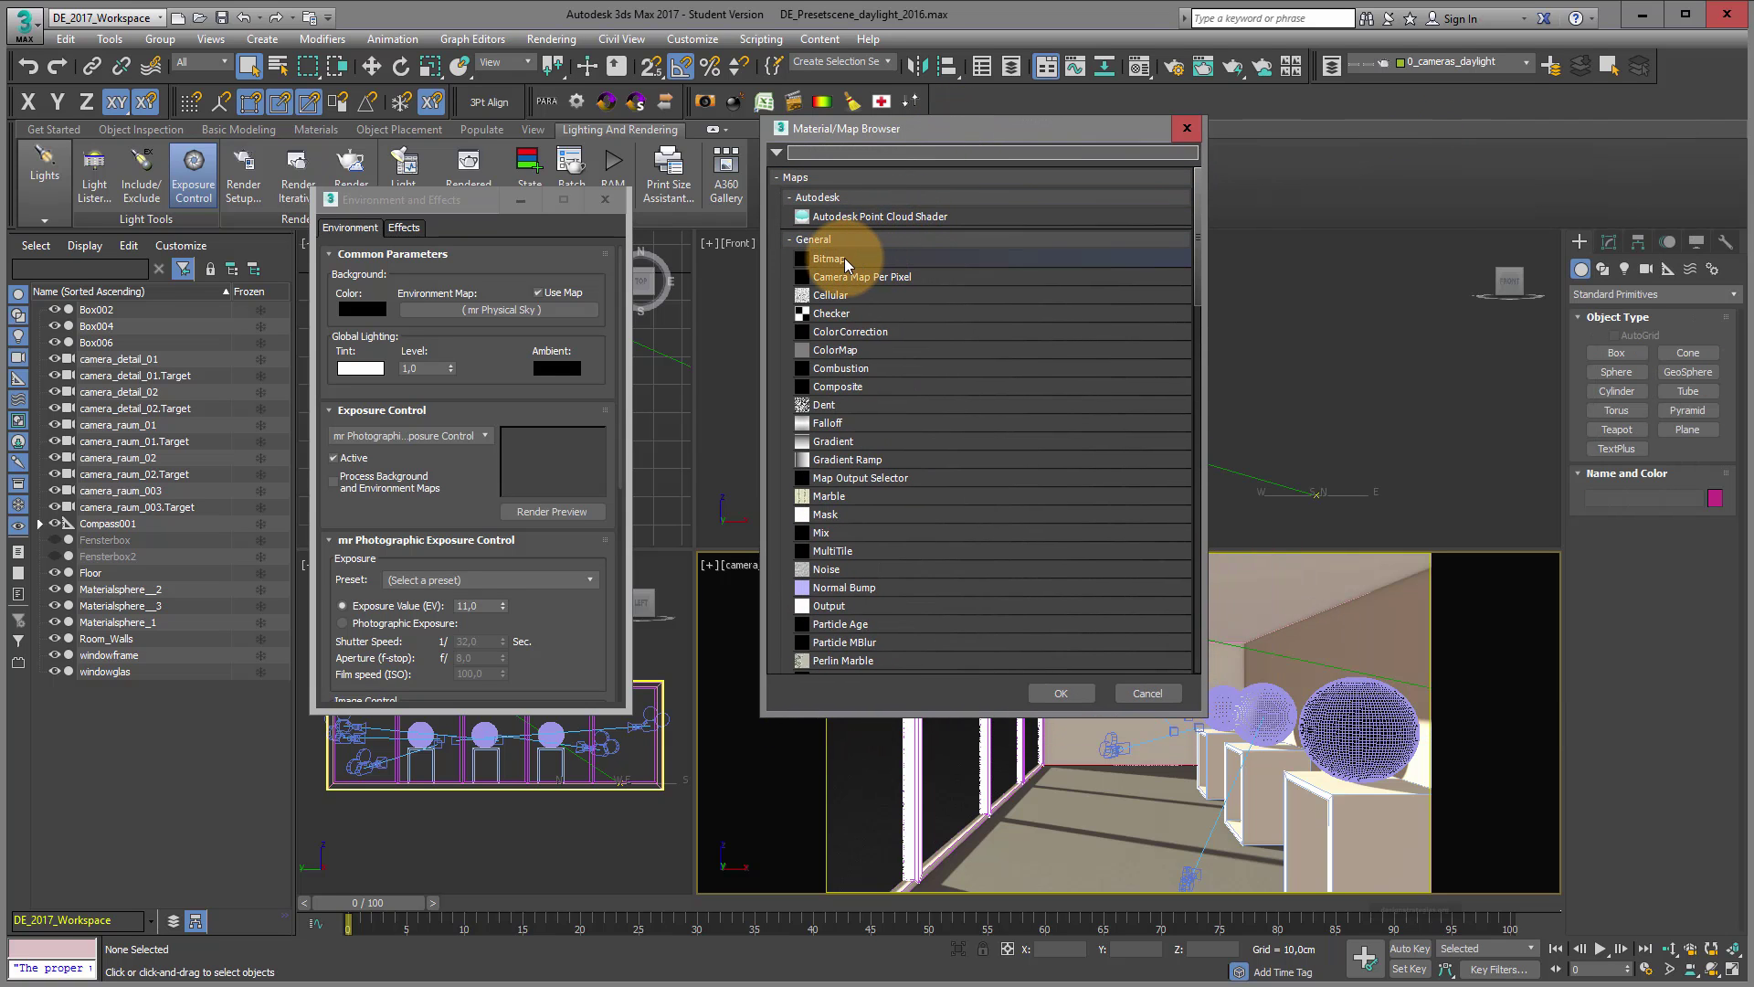
double_click(844, 257)
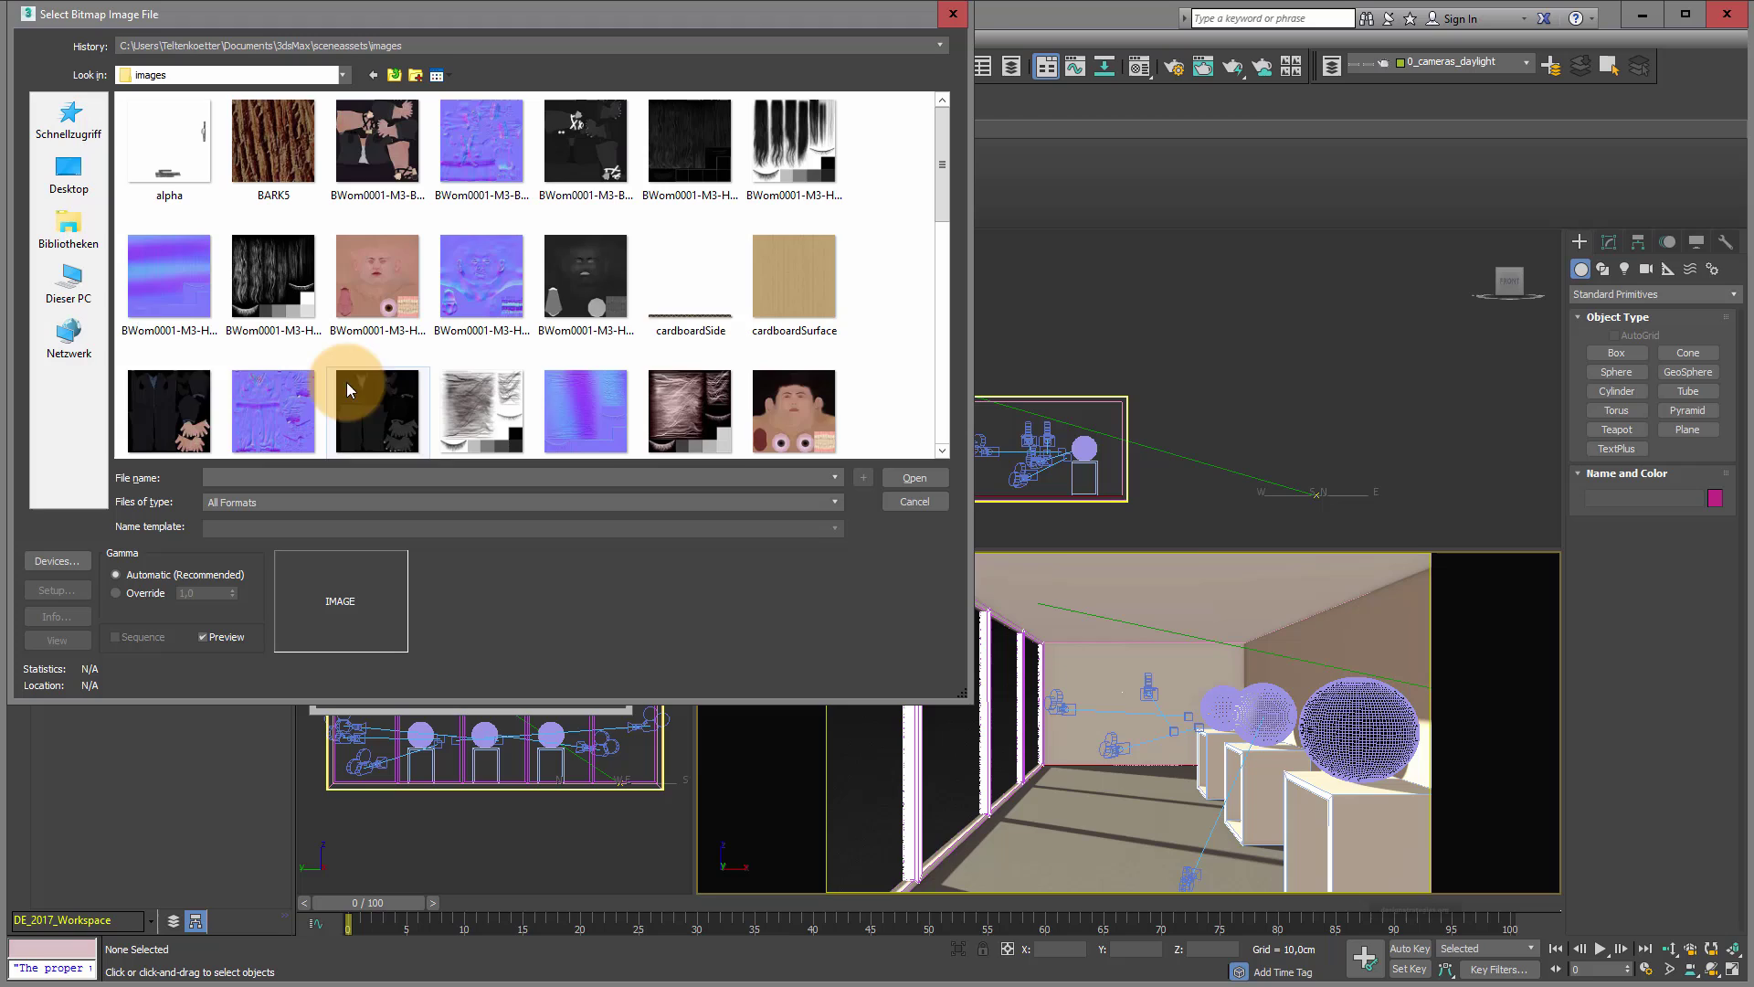
- Load the PeaceGardens_01_LDR image from the Panoramas folder on the desktop as the environment bitmap
left_click(69, 174)
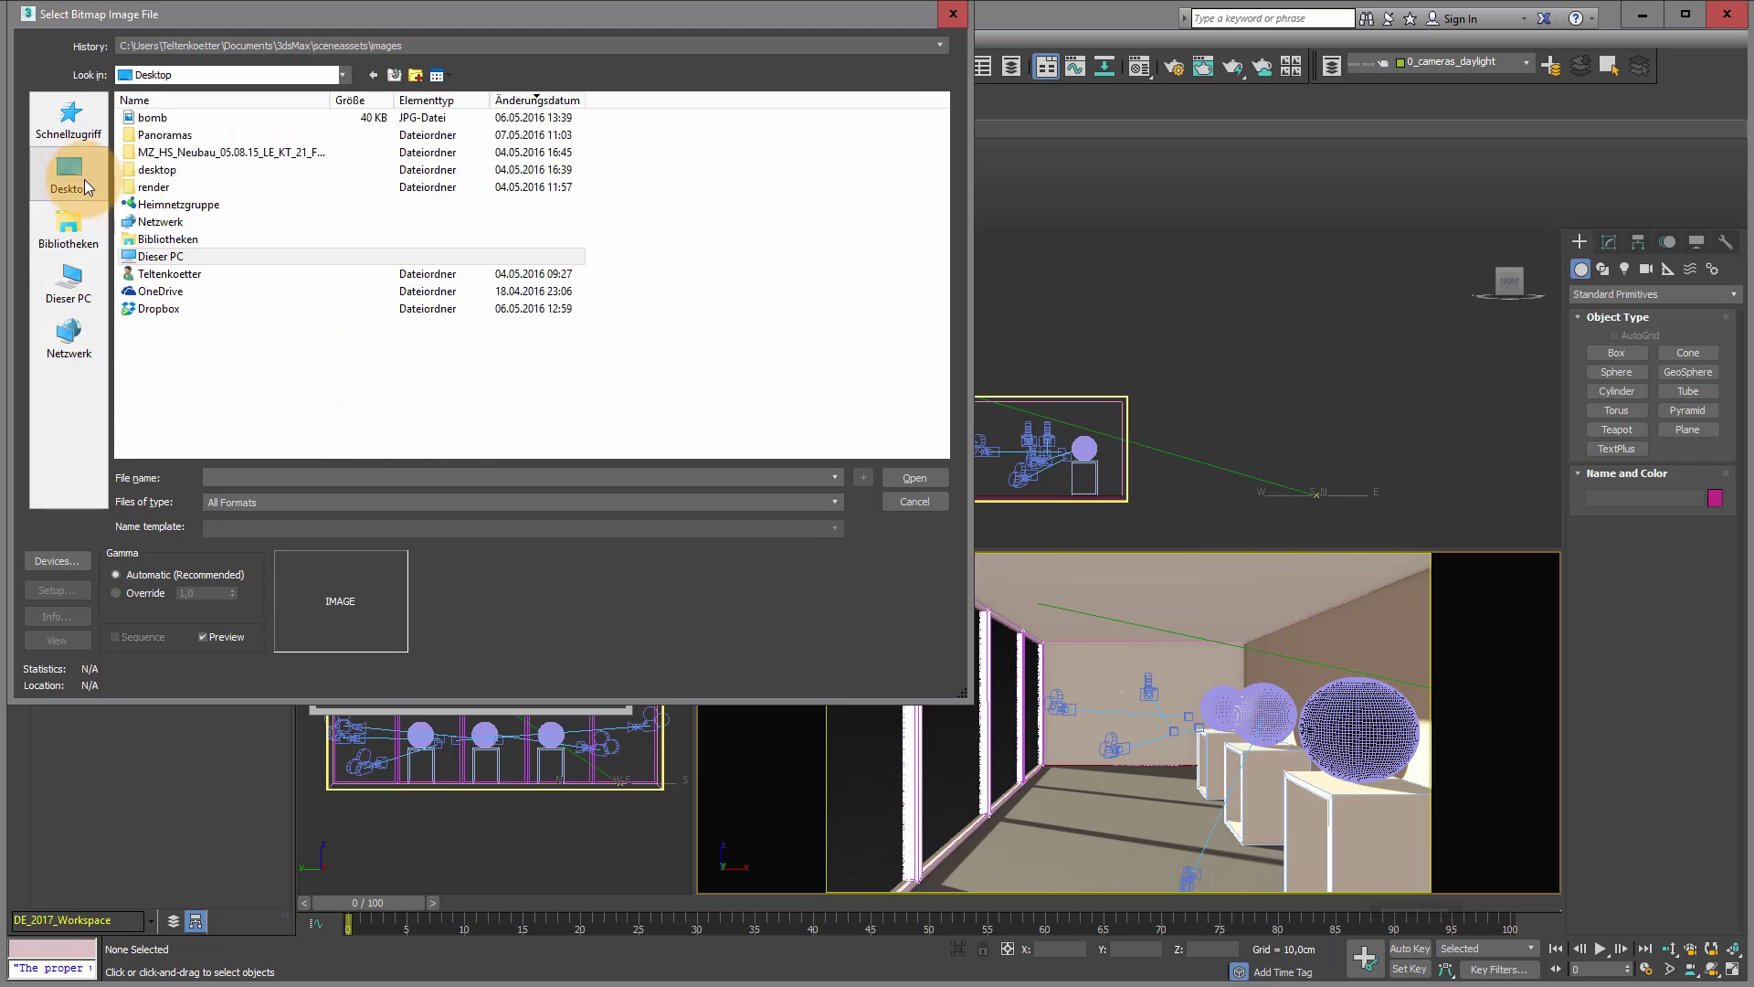
double_click(176, 138)
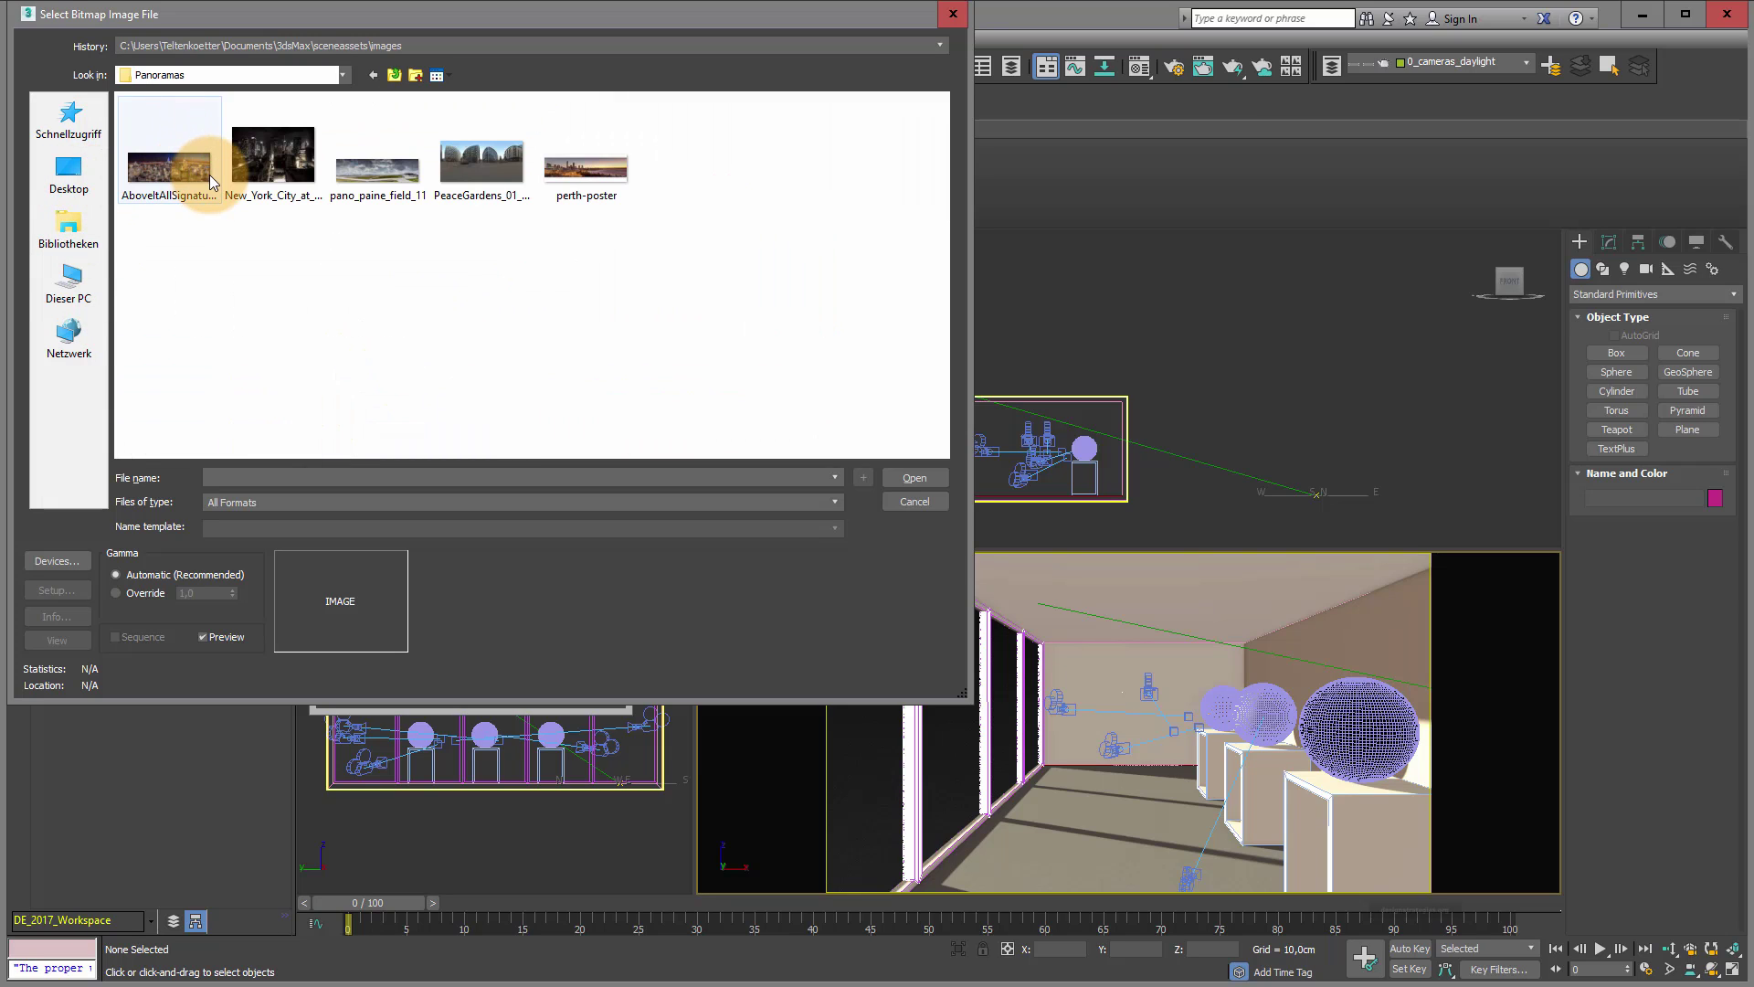
left_click(500, 168)
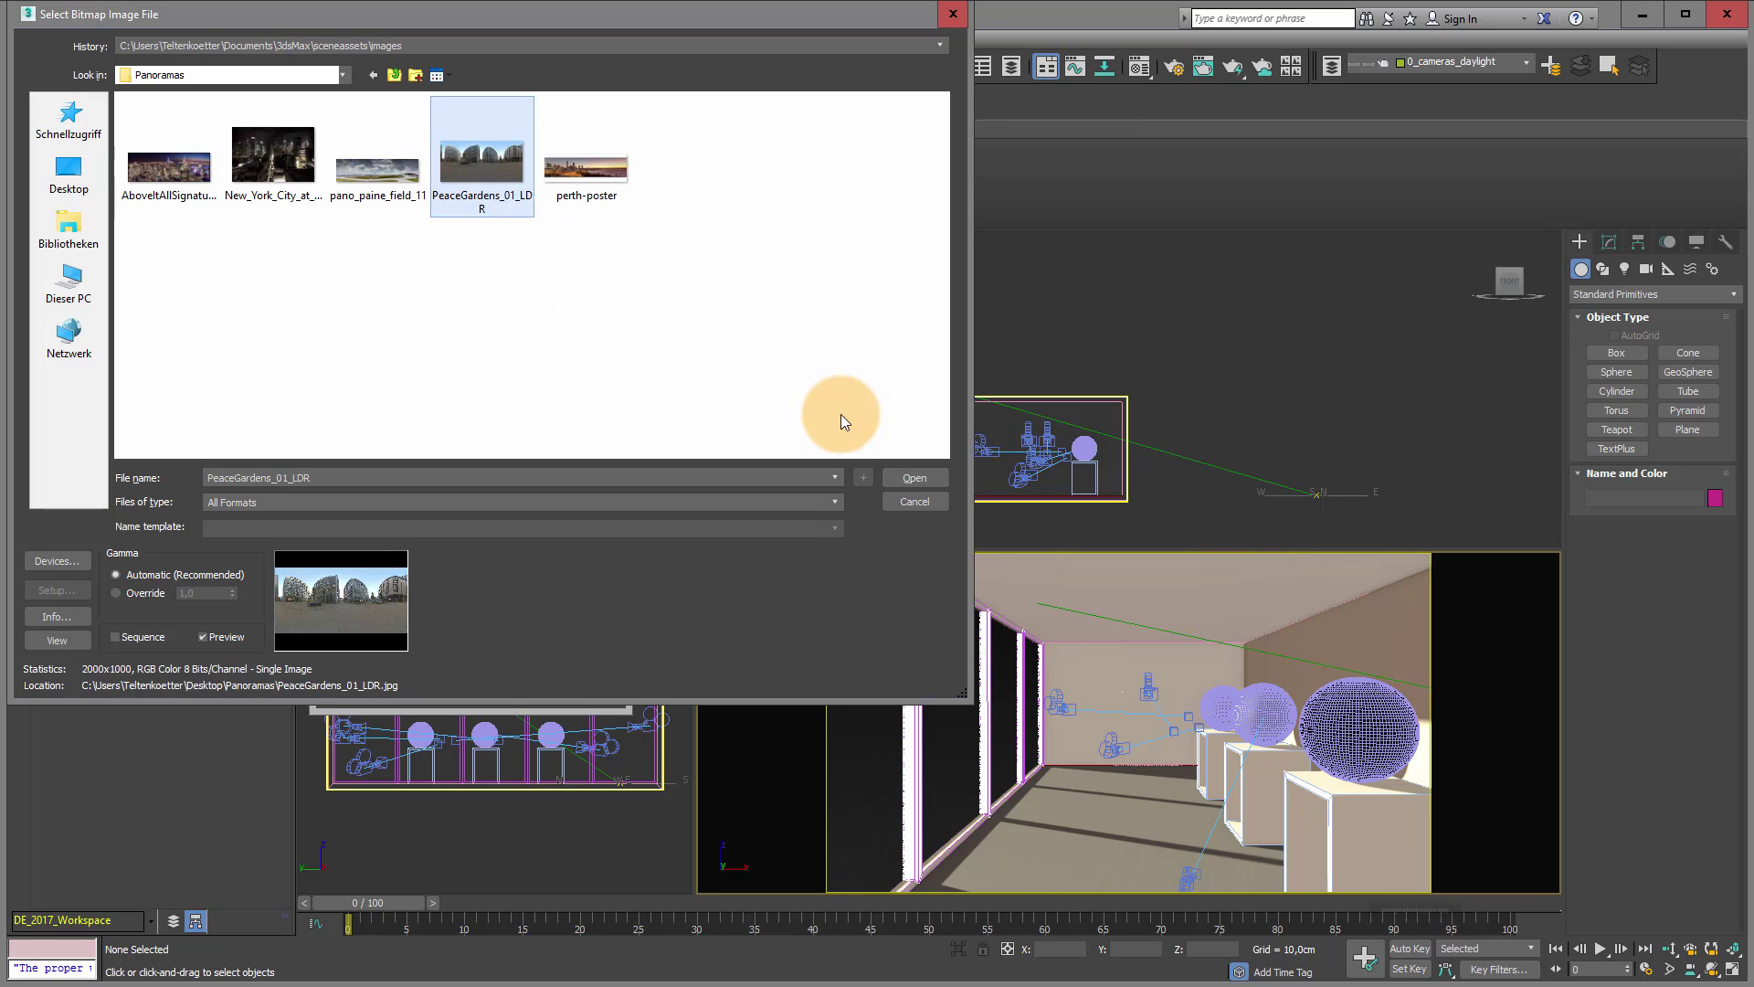
left_click(904, 477)
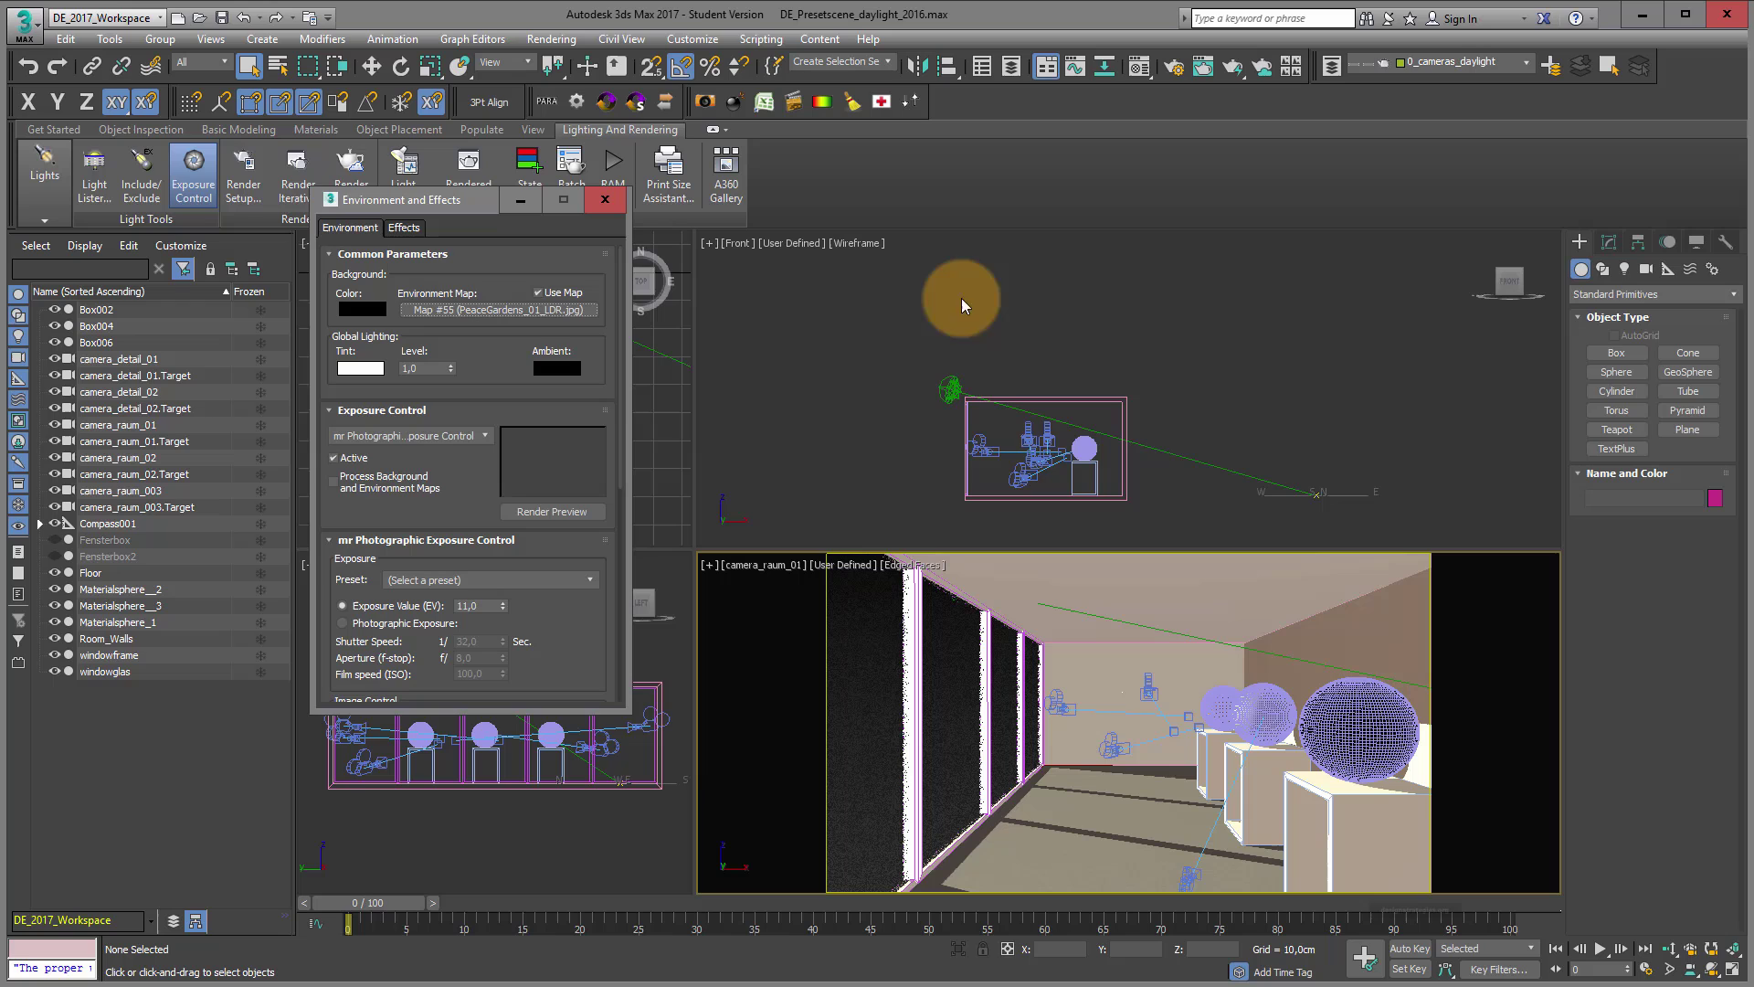
- Copy the PeaceGardens environment map as an instance into the first sample slot of the Compact Material Editor's third row
left_click(1141, 69)
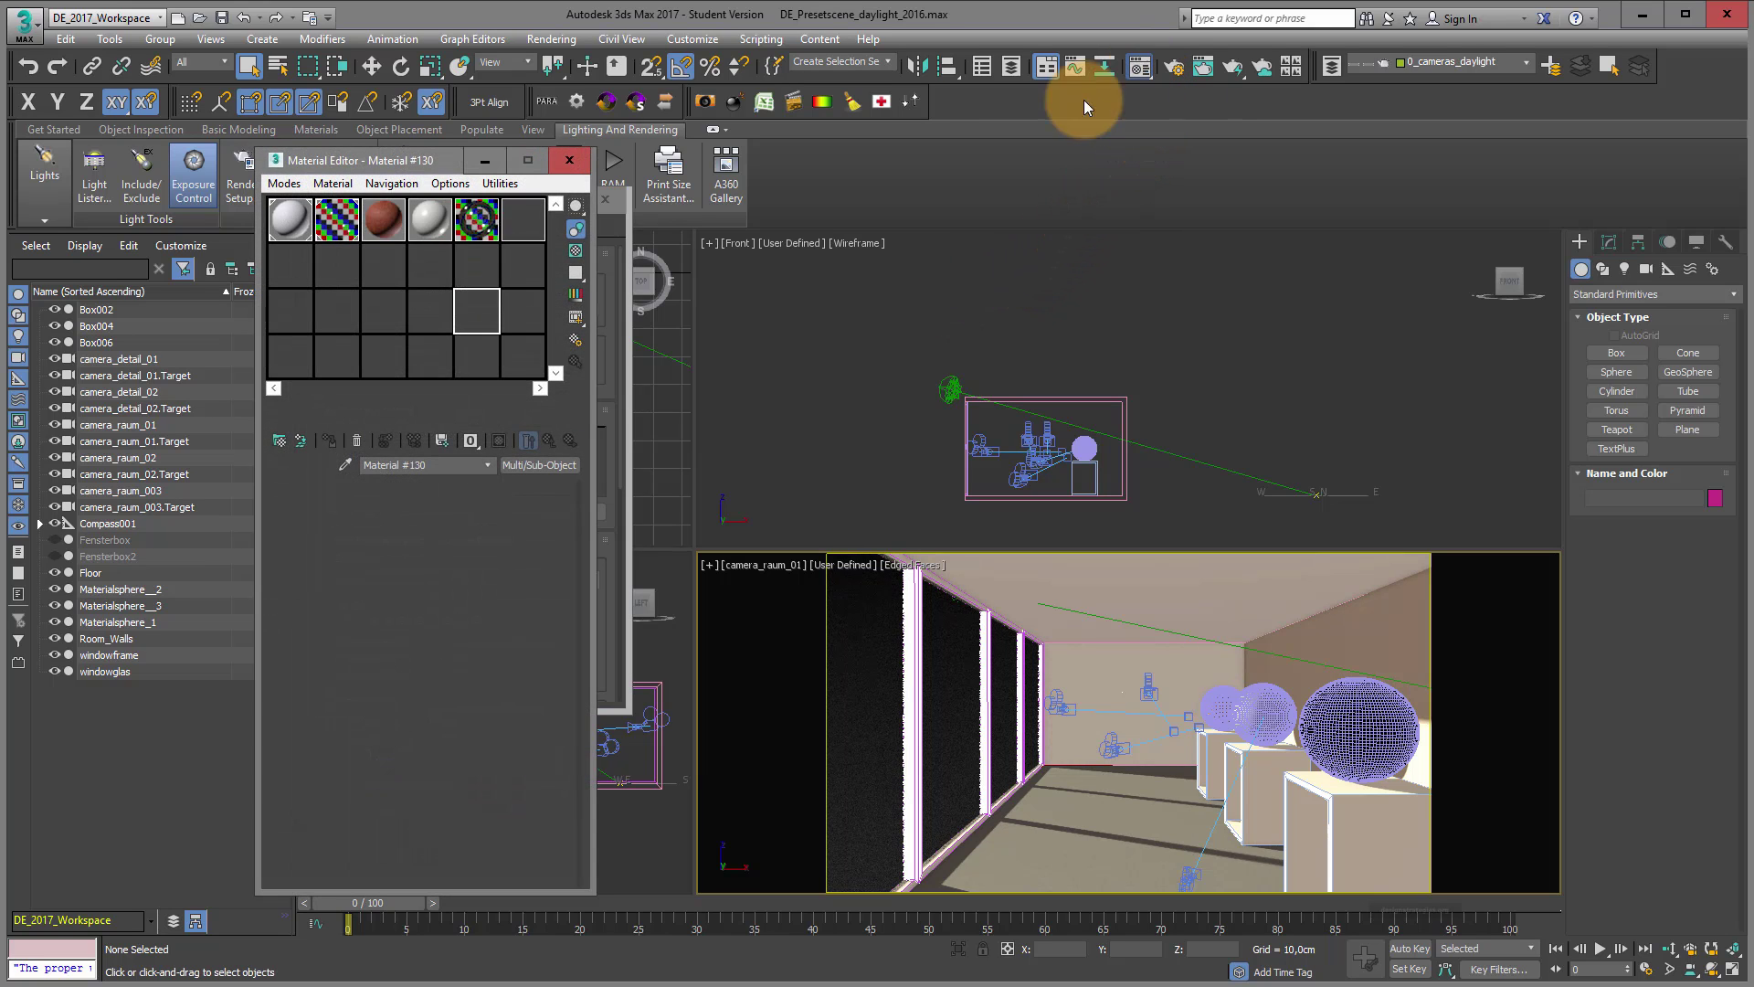
left_click(289, 183)
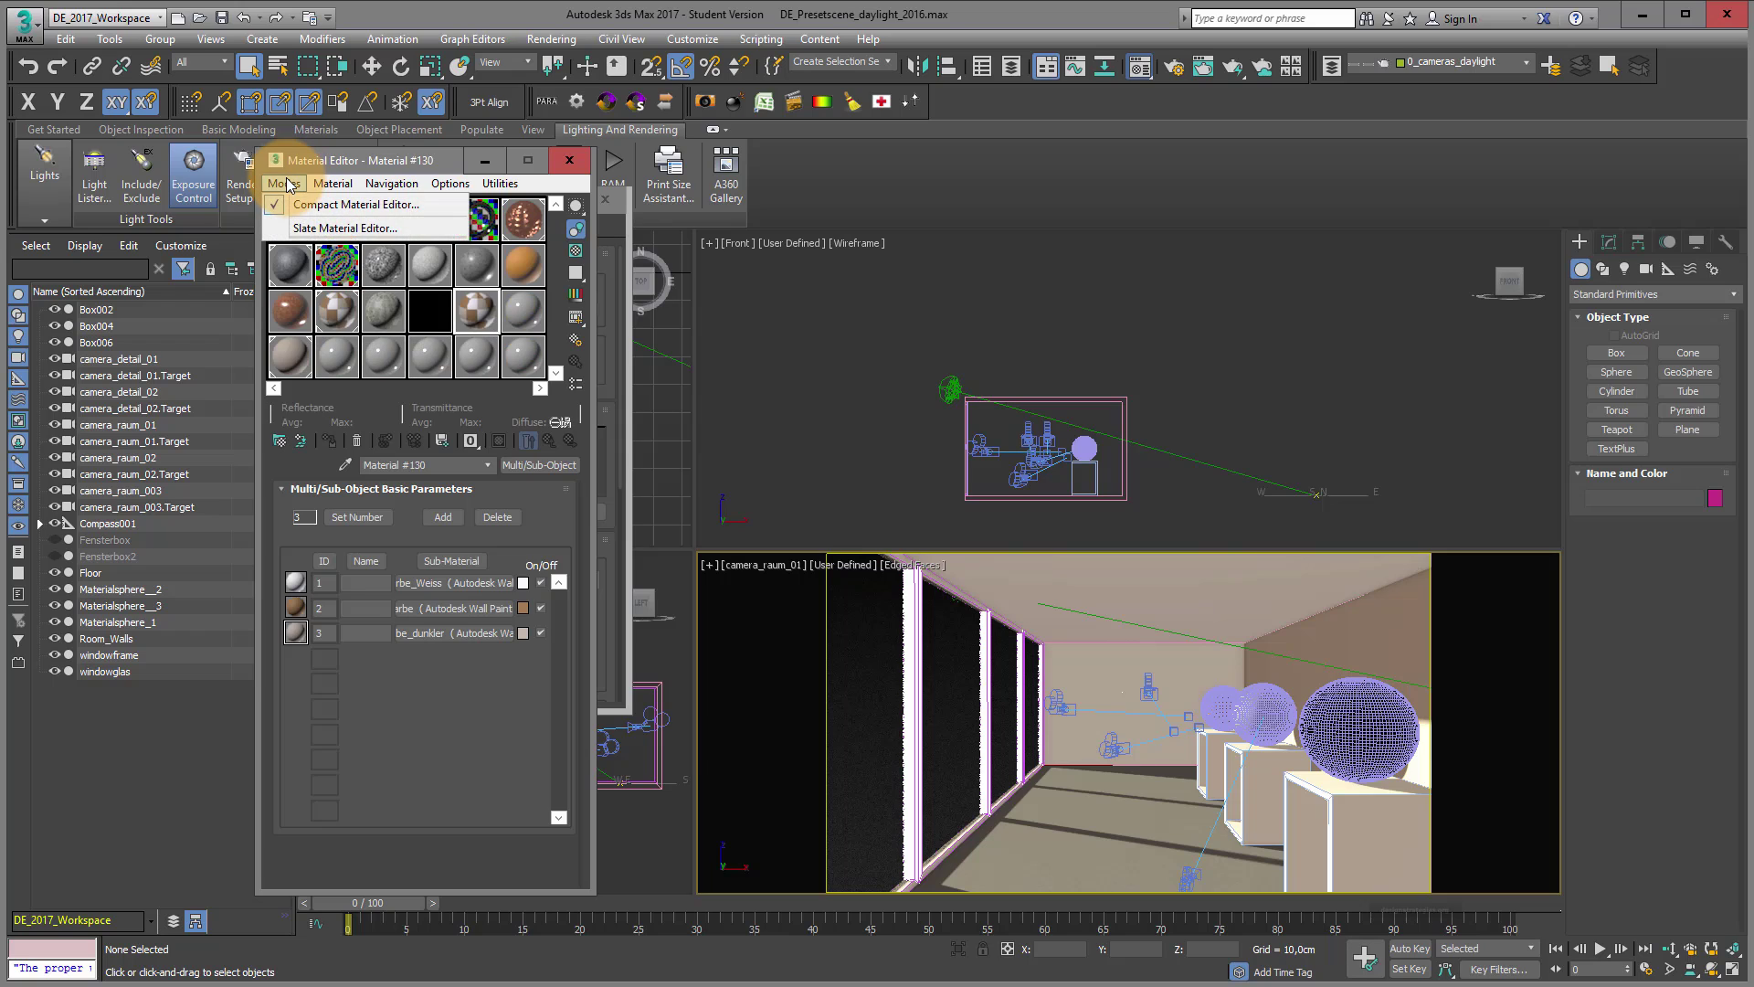
left_click(356, 163)
left_click_drag(356, 163, 927, 145)
left_click_drag(464, 310, 857, 287)
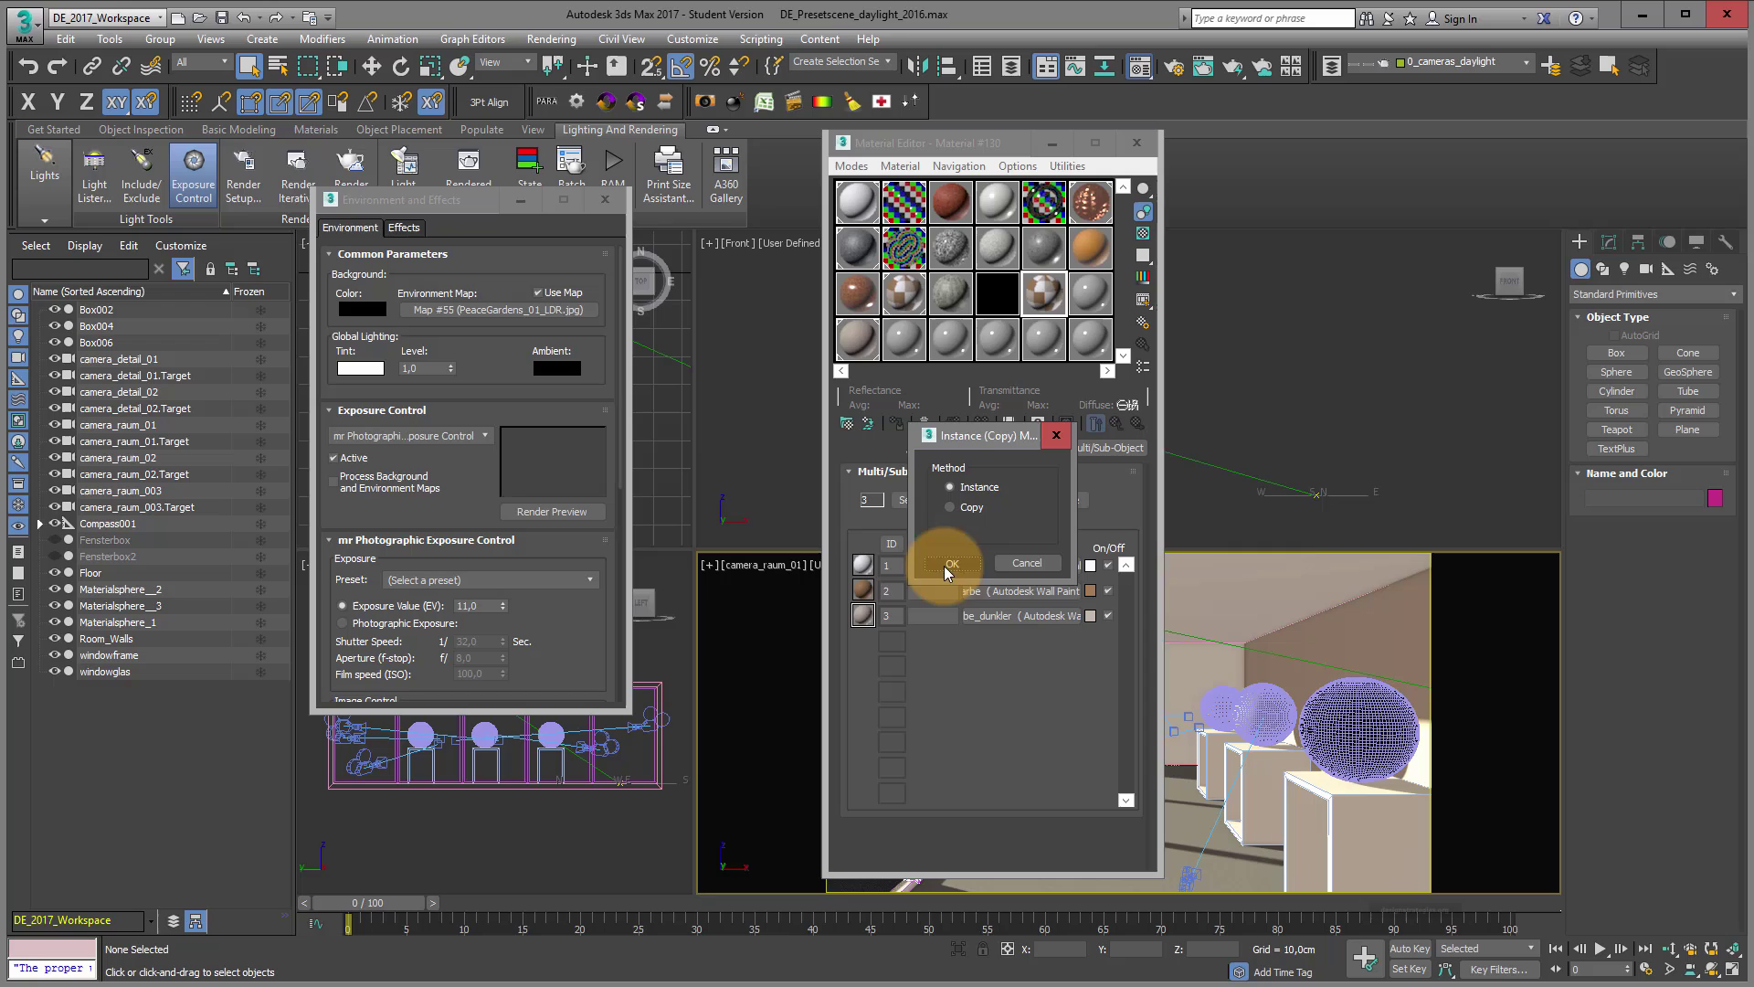
left_click(954, 564)
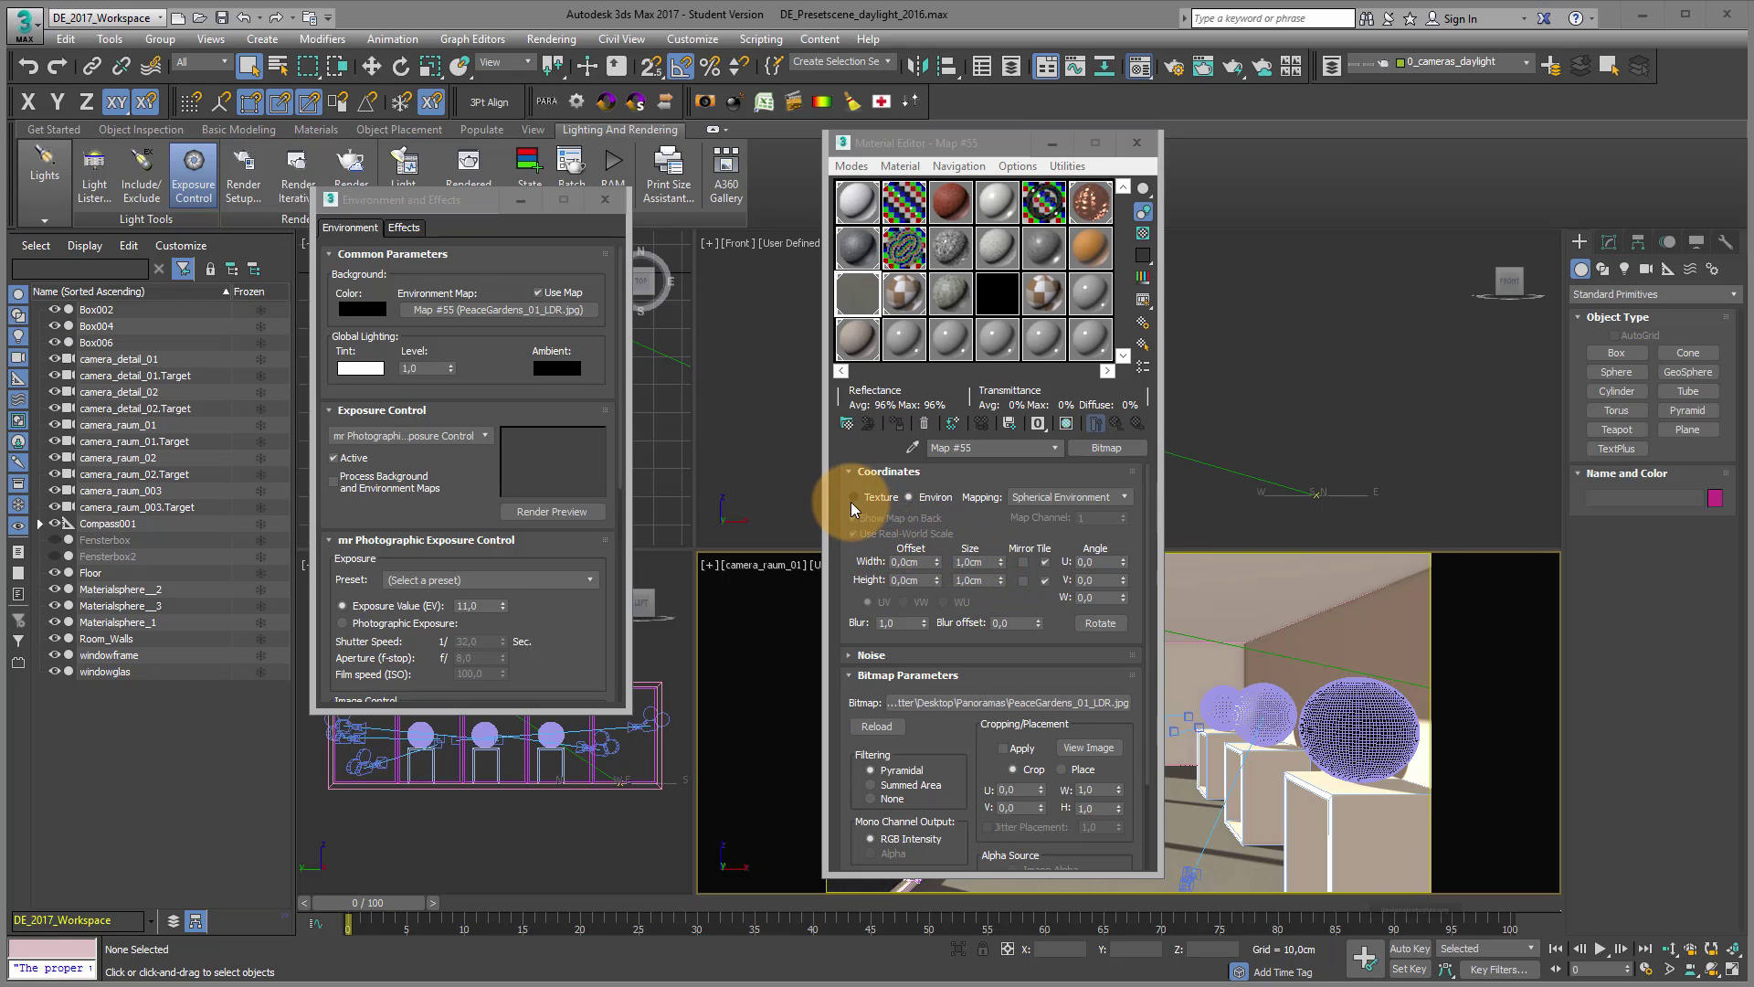
- Turn off Use Real-World Scale for the panorama map and keep its coordinates on Environ with Spherical Environment mapping
left_click(854, 497)
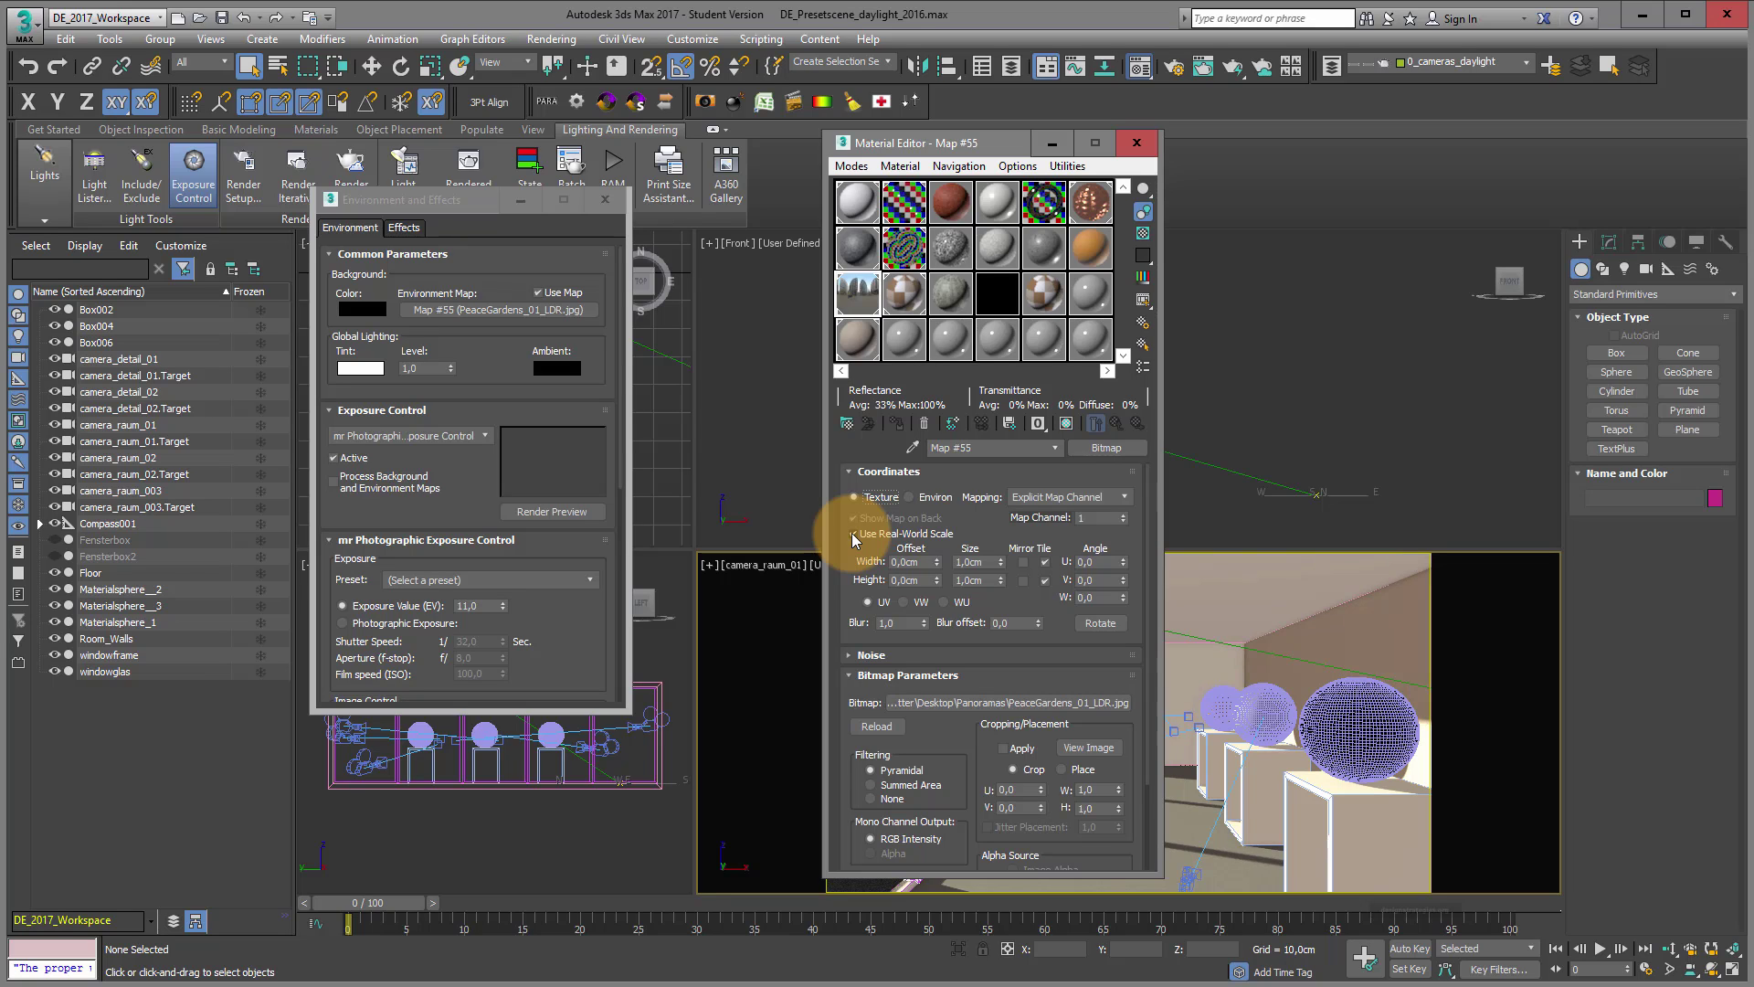
left_click(854, 534)
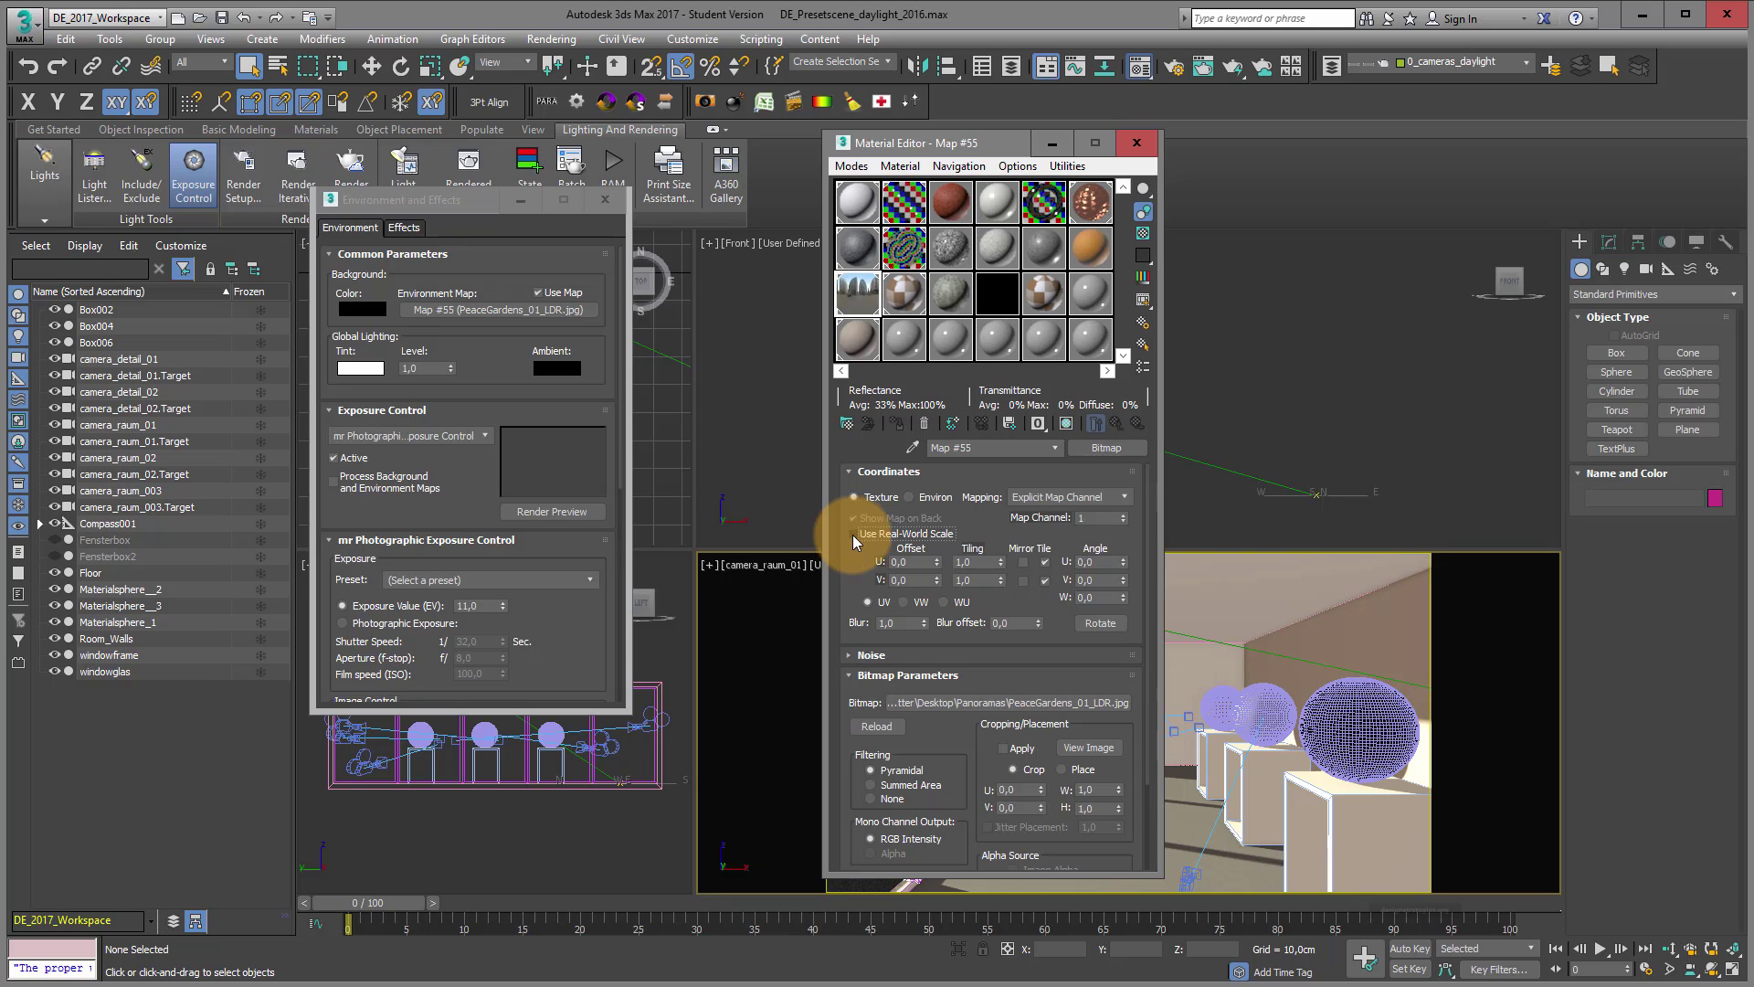
left_click(913, 499)
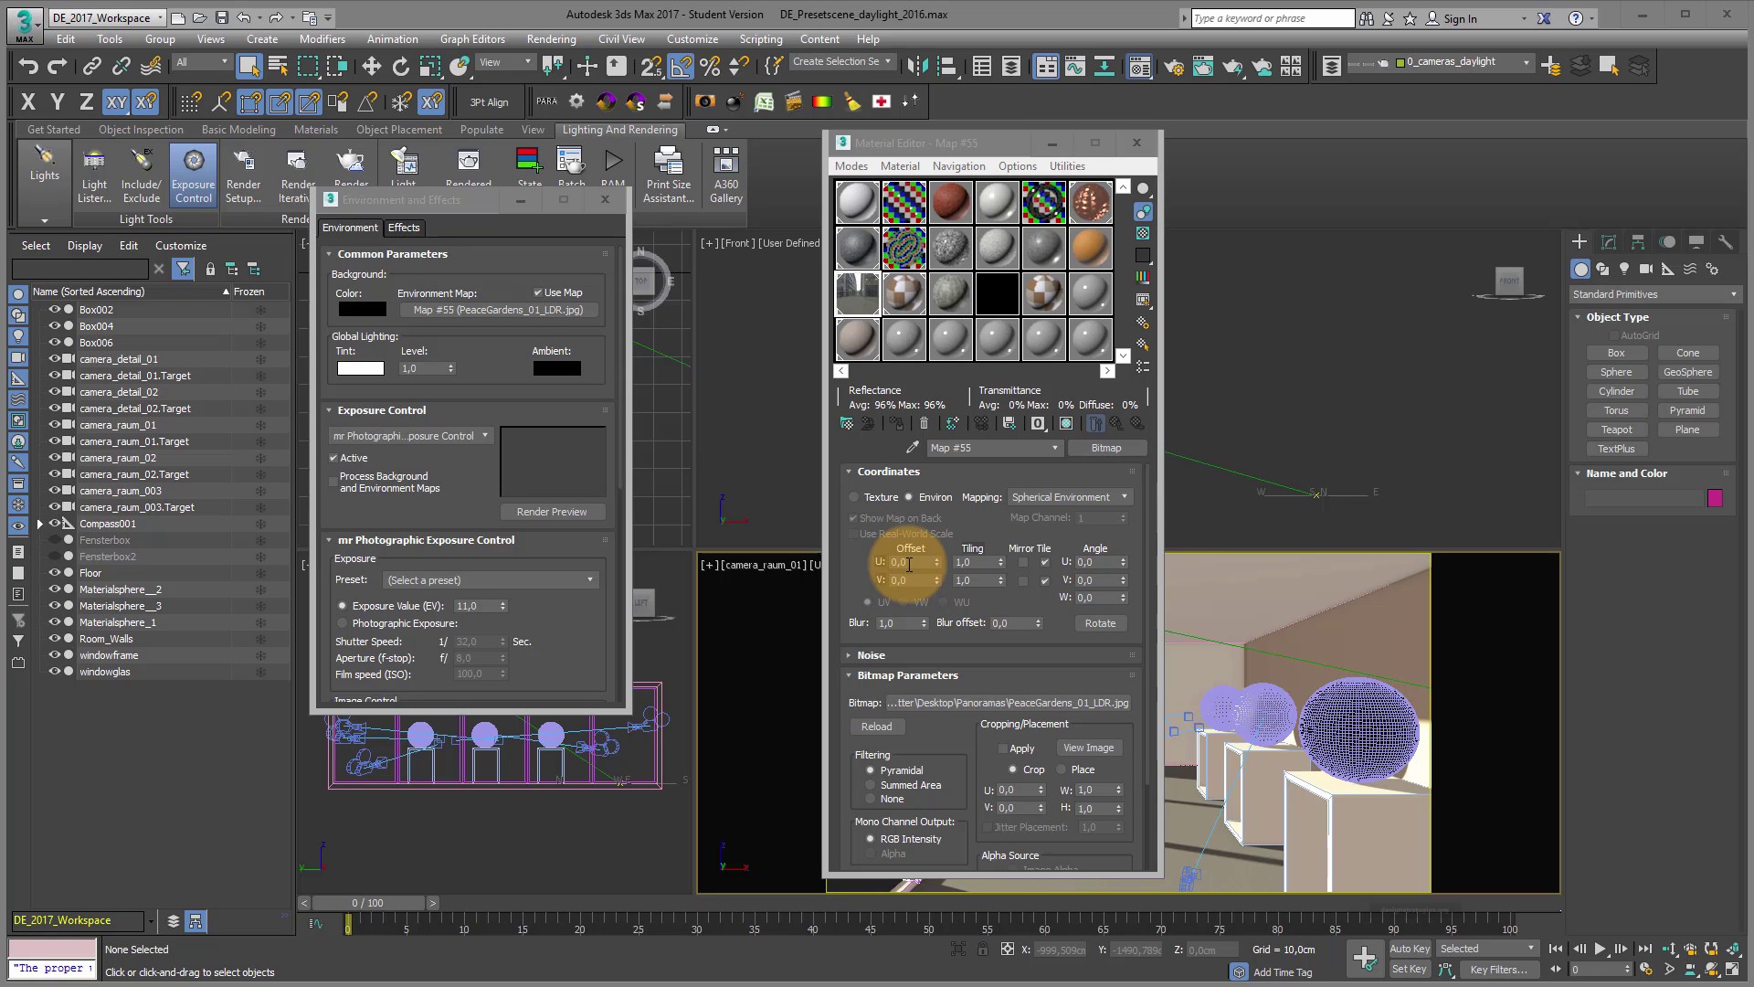
- Render the exposure control preview and a production image of the camera_raum_01 view
left_click(447, 208)
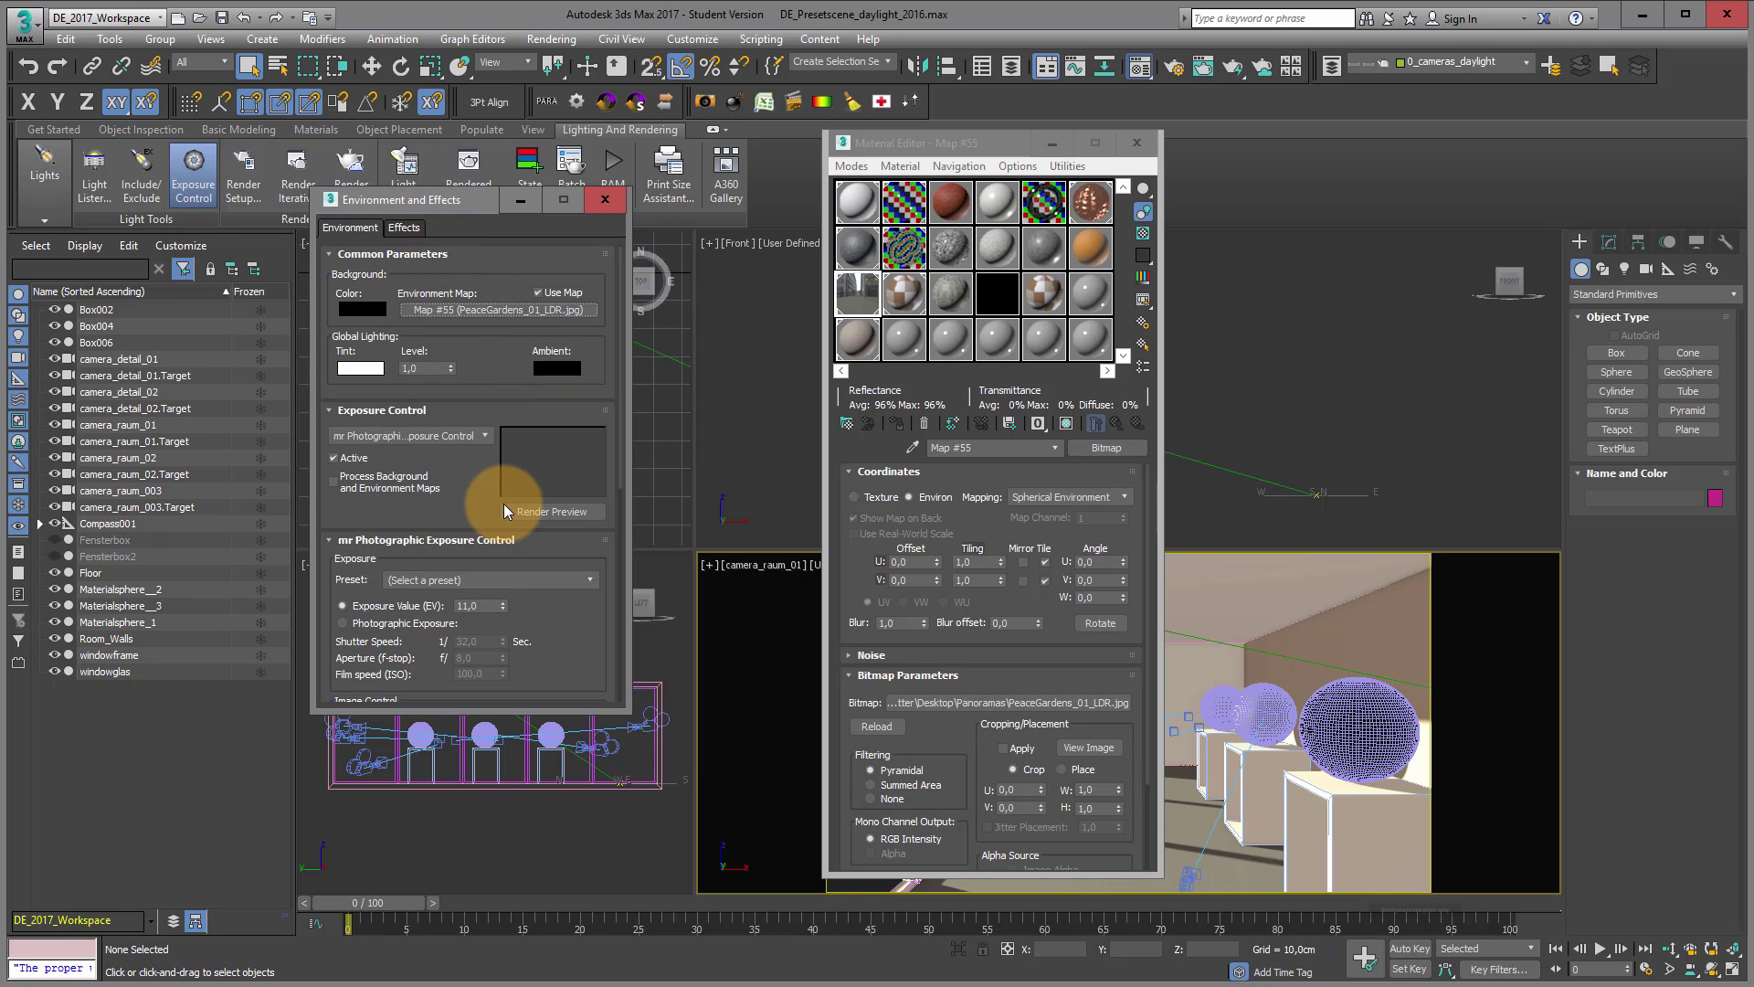
left_click(544, 512)
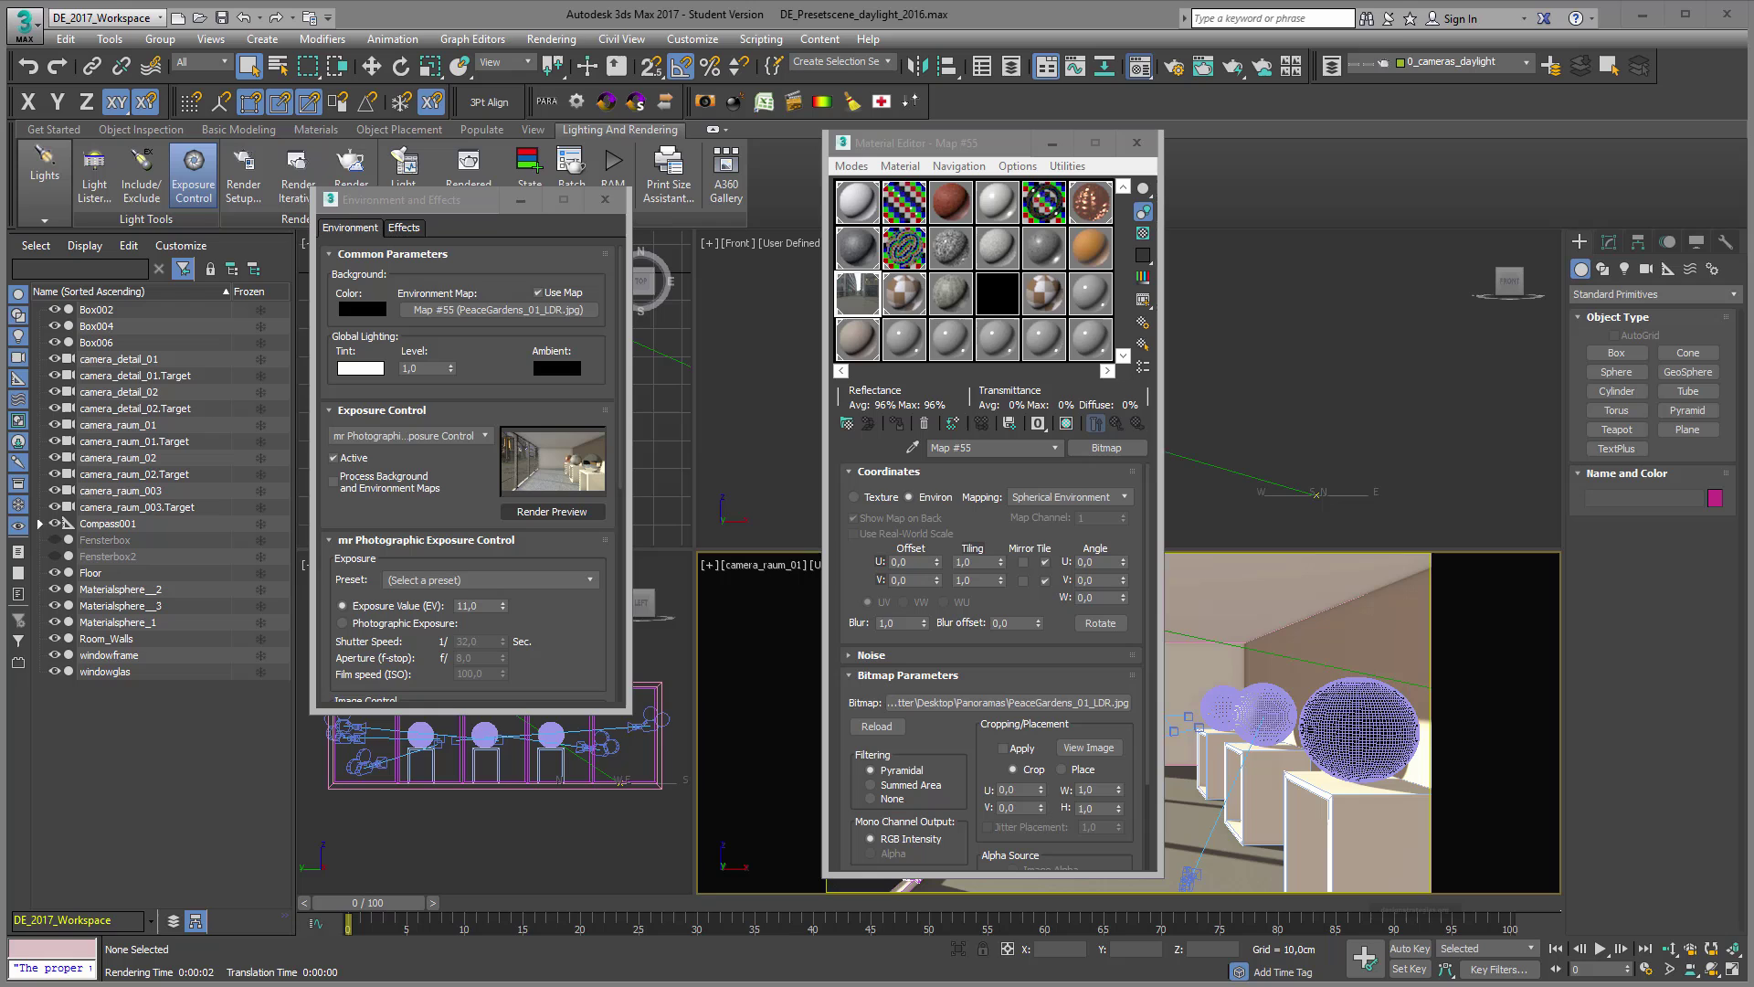
left_click(1204, 67)
left_click_drag(1235, 216, 536, 123)
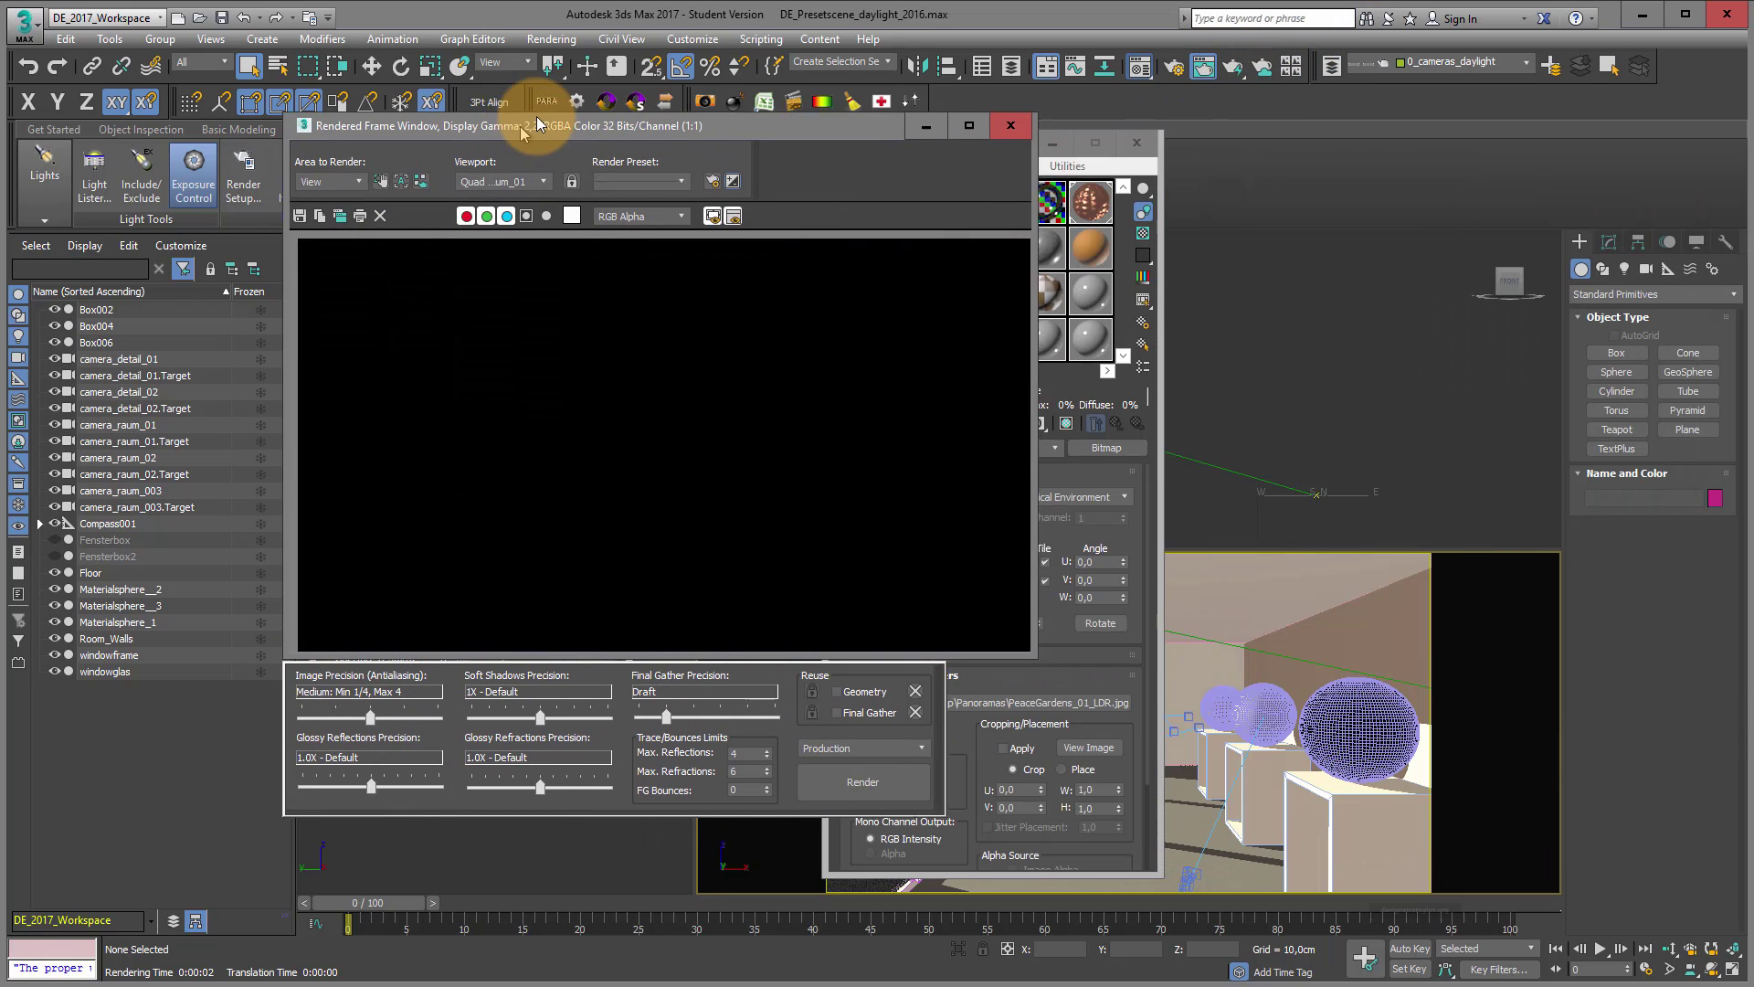
left_click(883, 772)
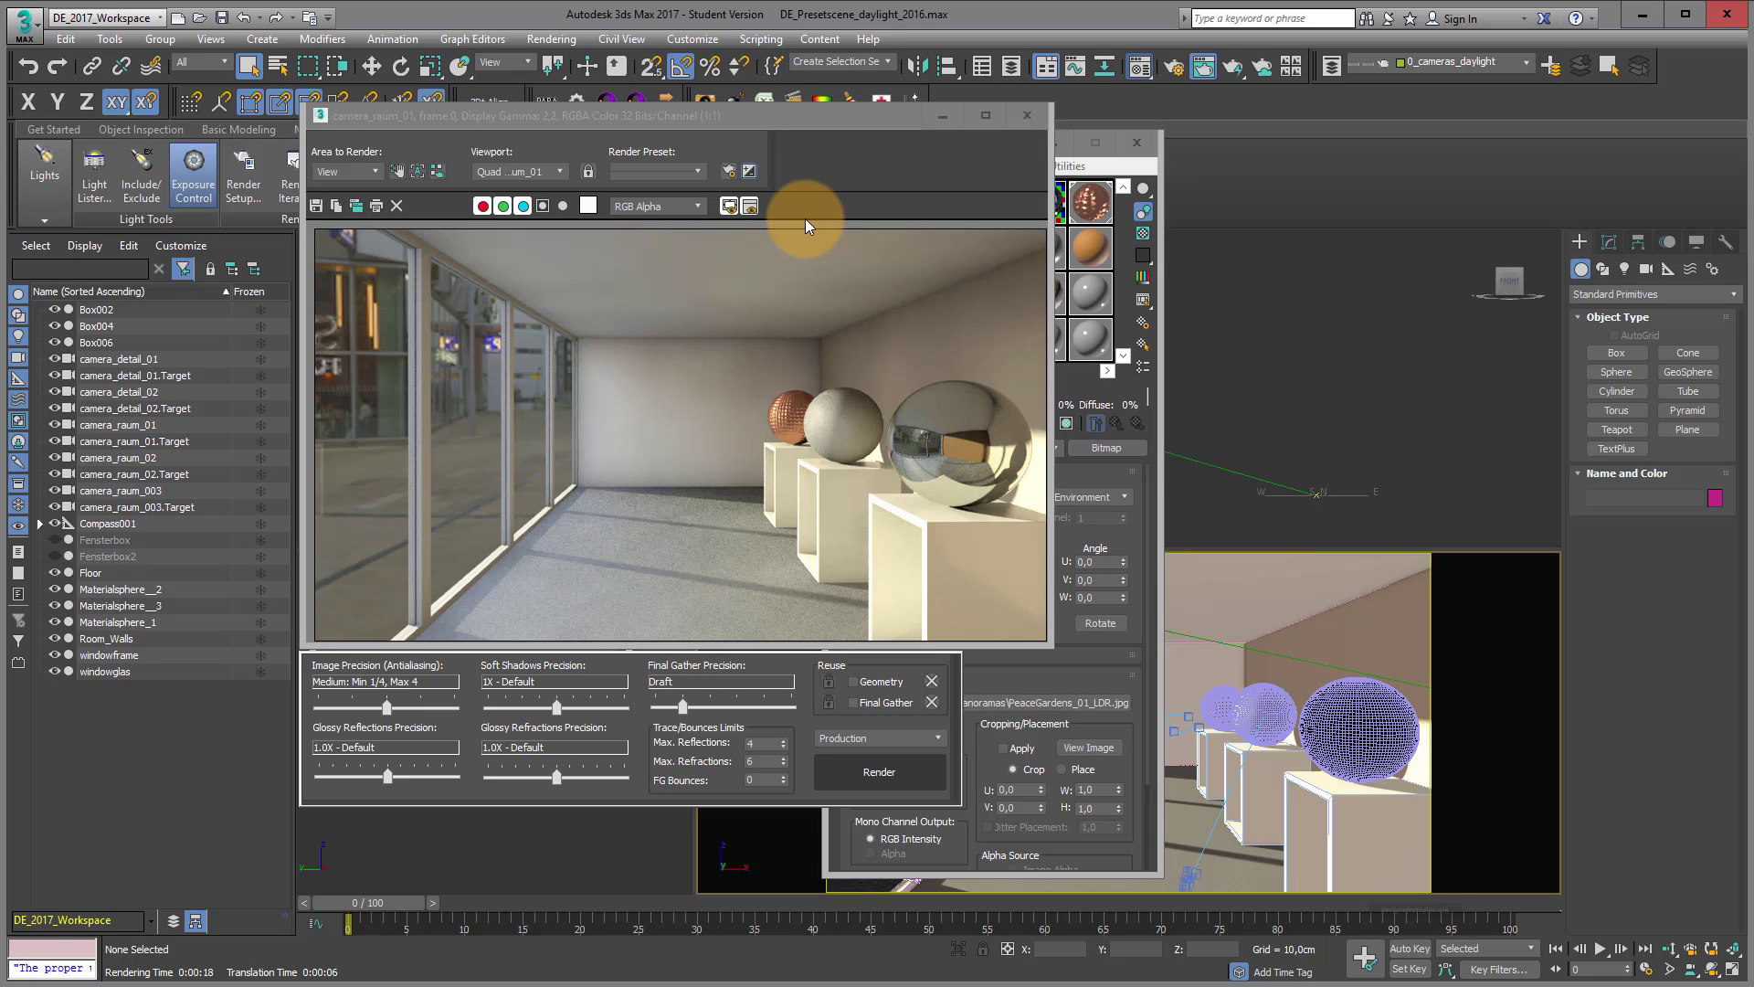
left_click_drag(768, 117, 791, 123)
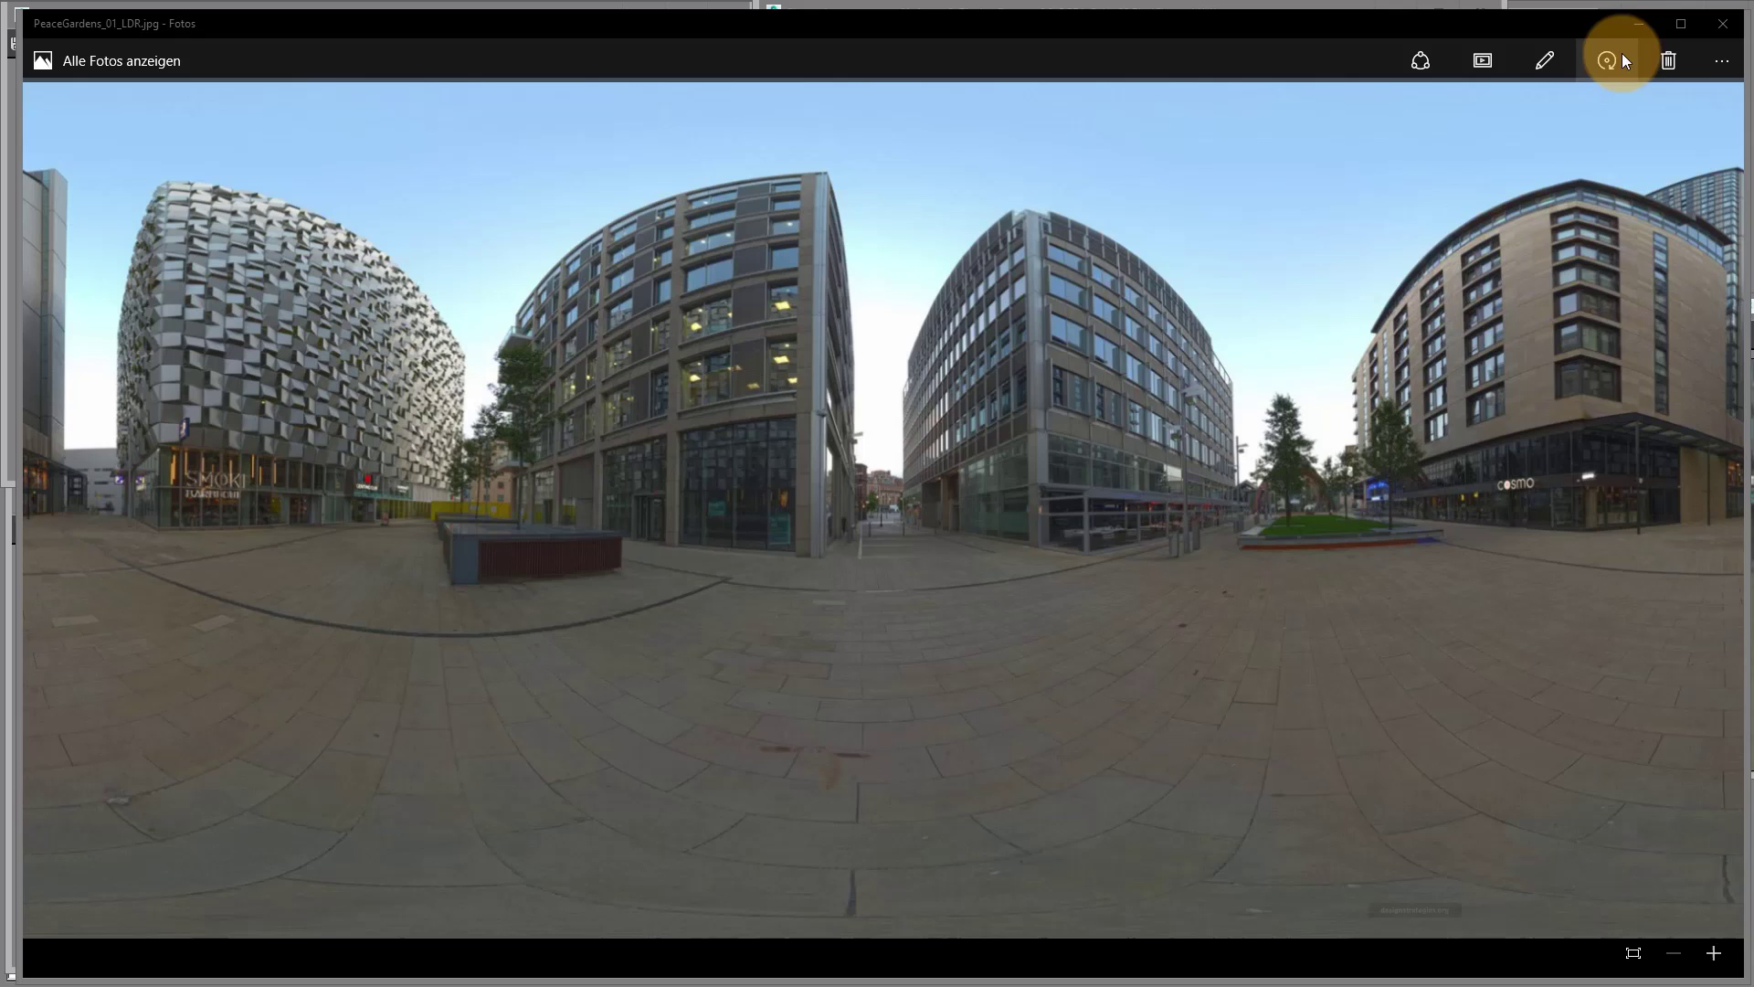
- Return from the photo viewer to 3ds Max and set the panorama map's U offset to 1,0
left_click(1639, 25)
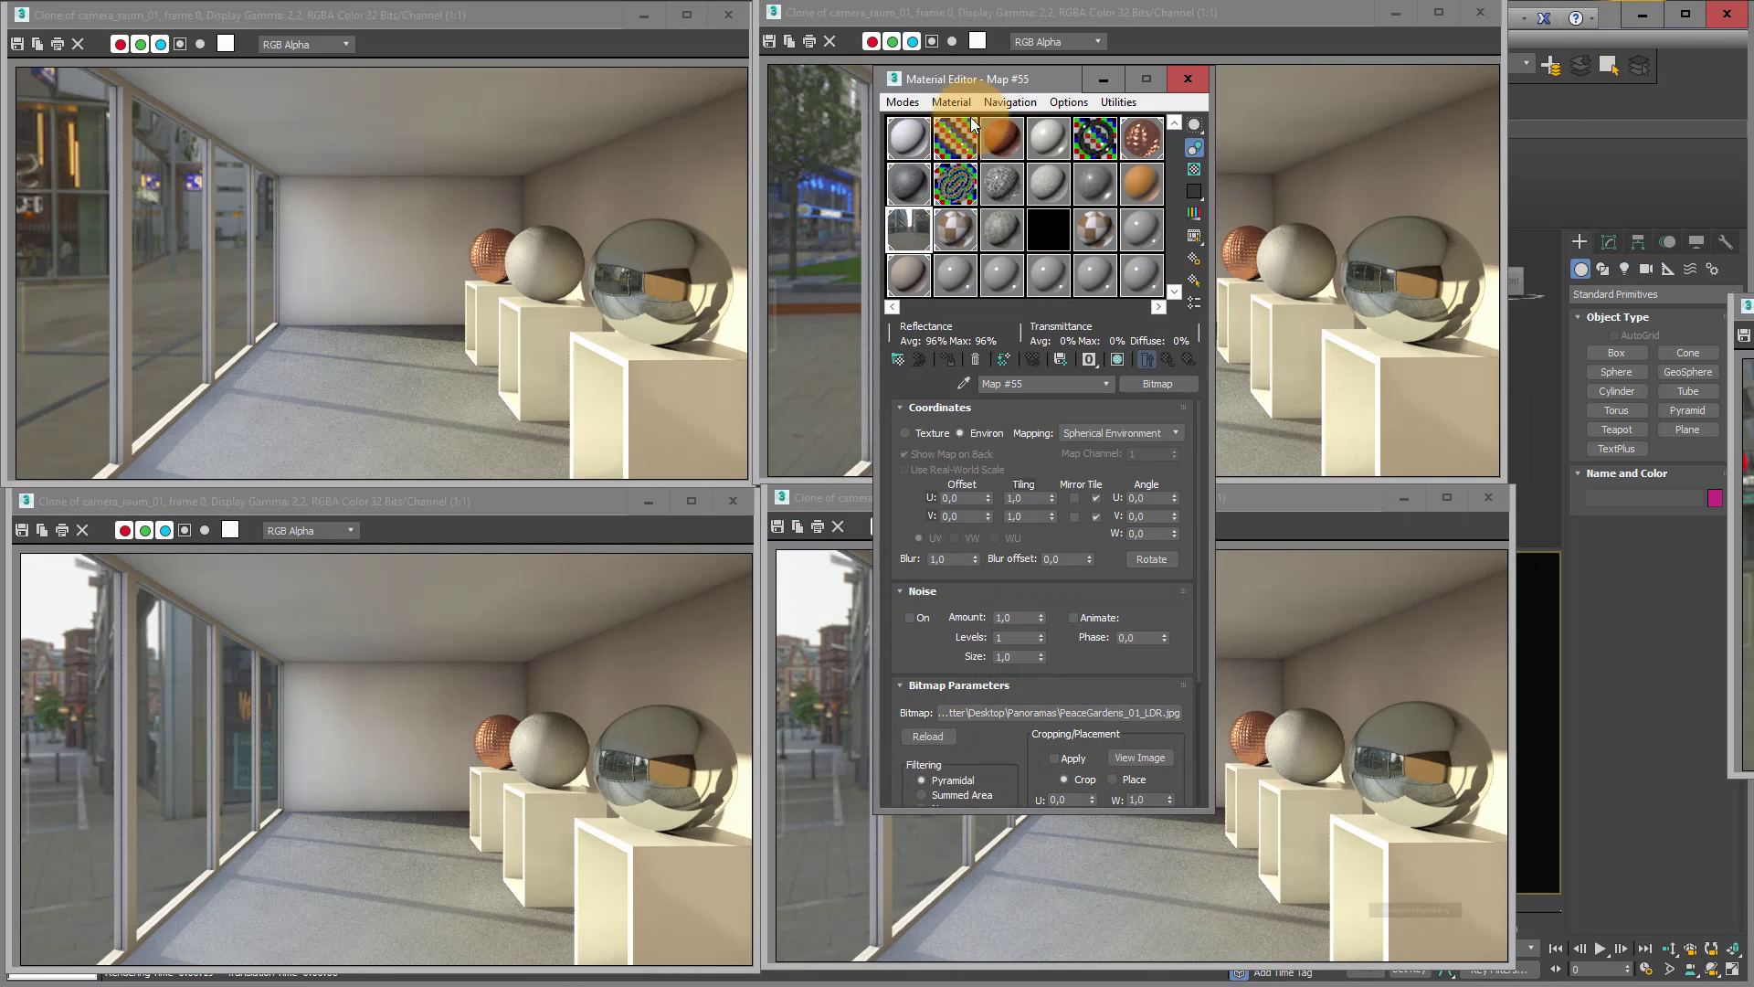
left_click_drag(1027, 73, 973, 74)
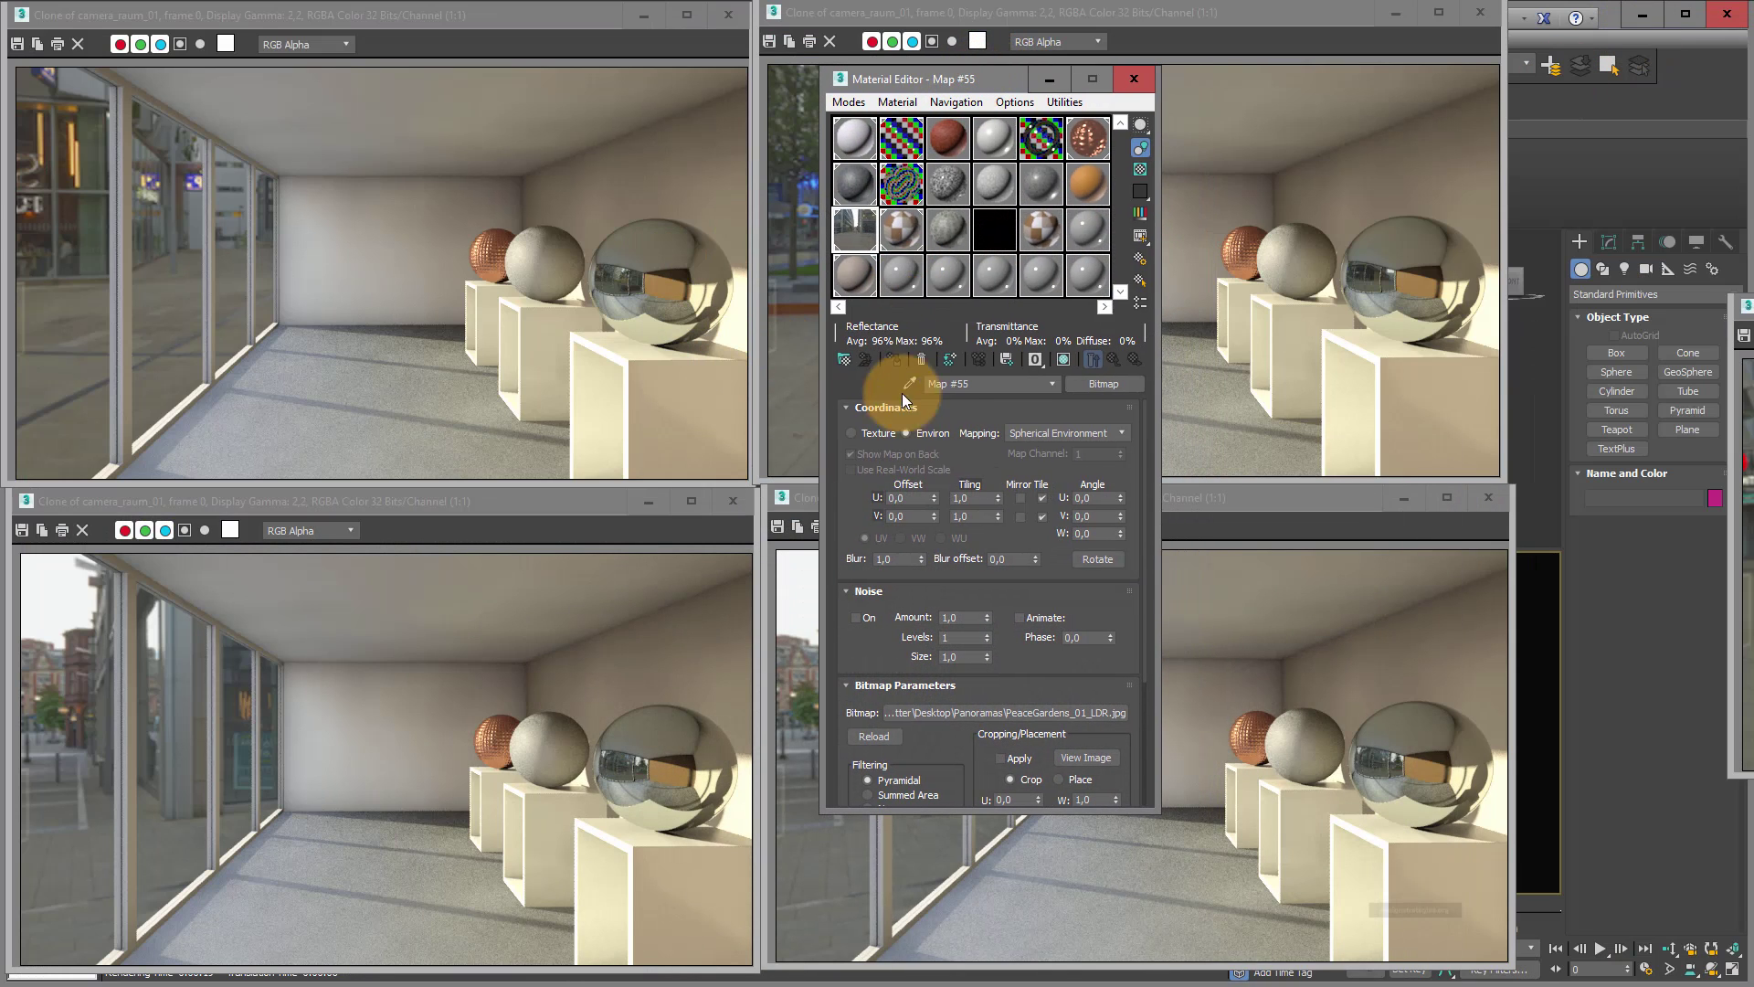
left_click(914, 498)
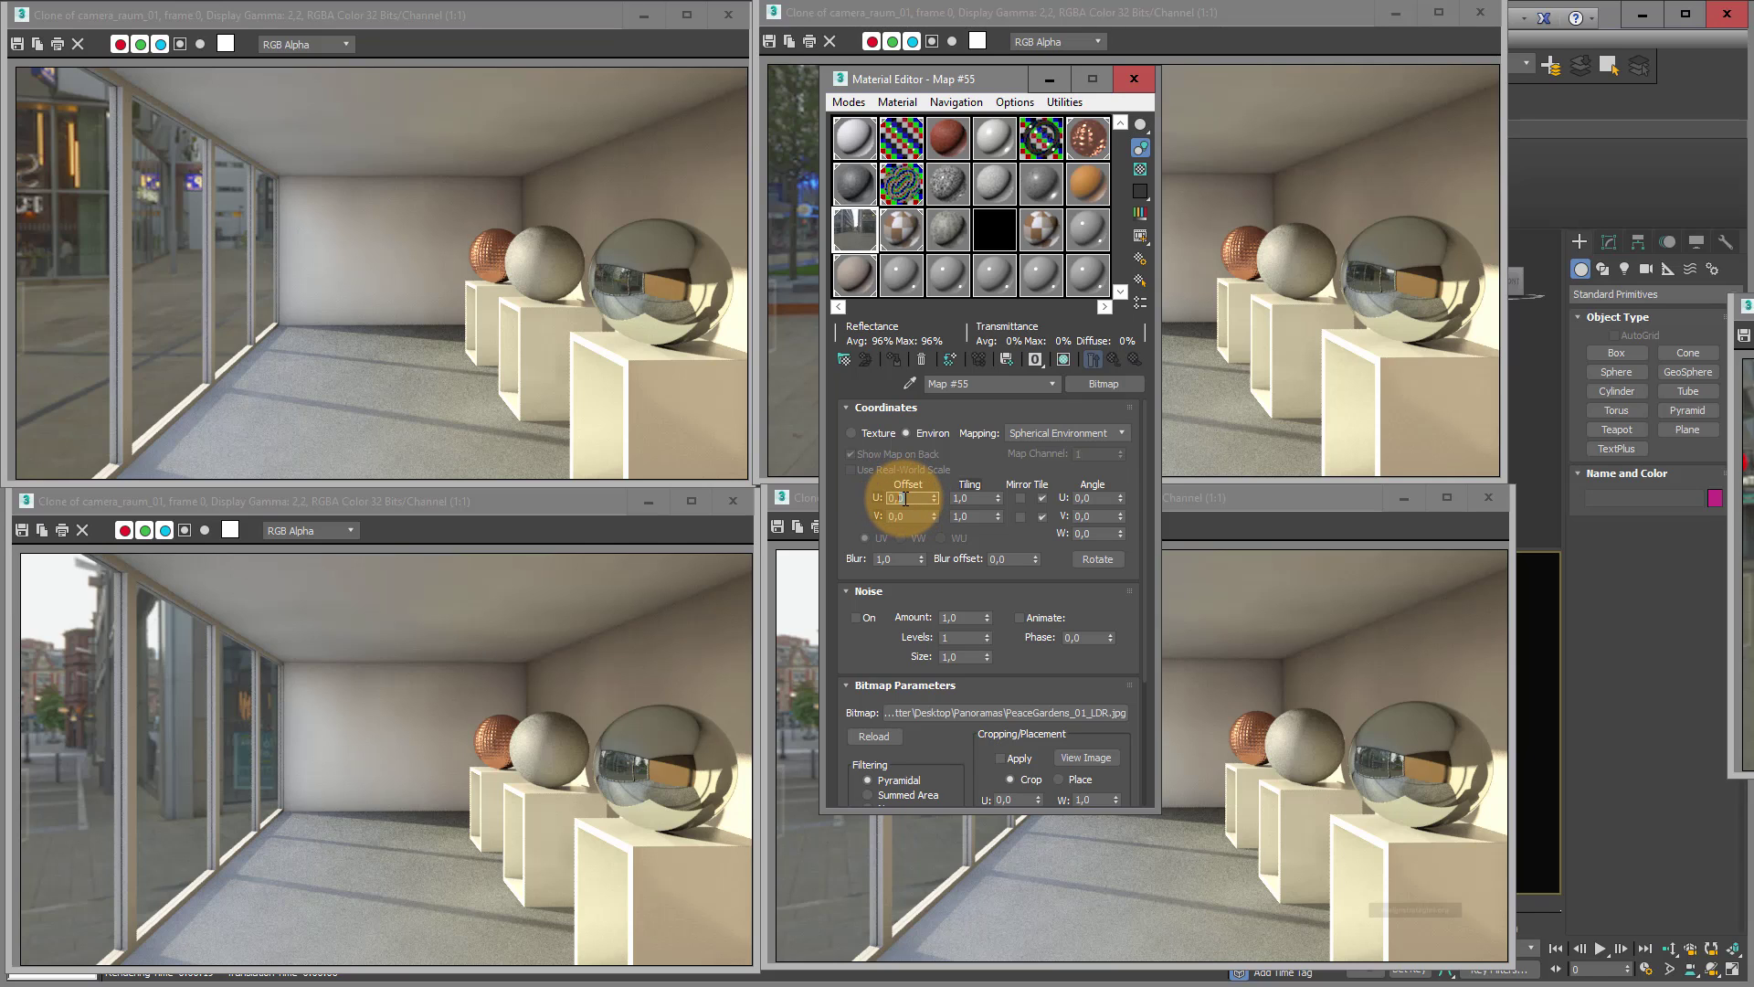
type("0,3")
key("BackSpace")
key("BackSpace")
key("BackSpace")
type("1")
key("Return")
left_click(948, 143)
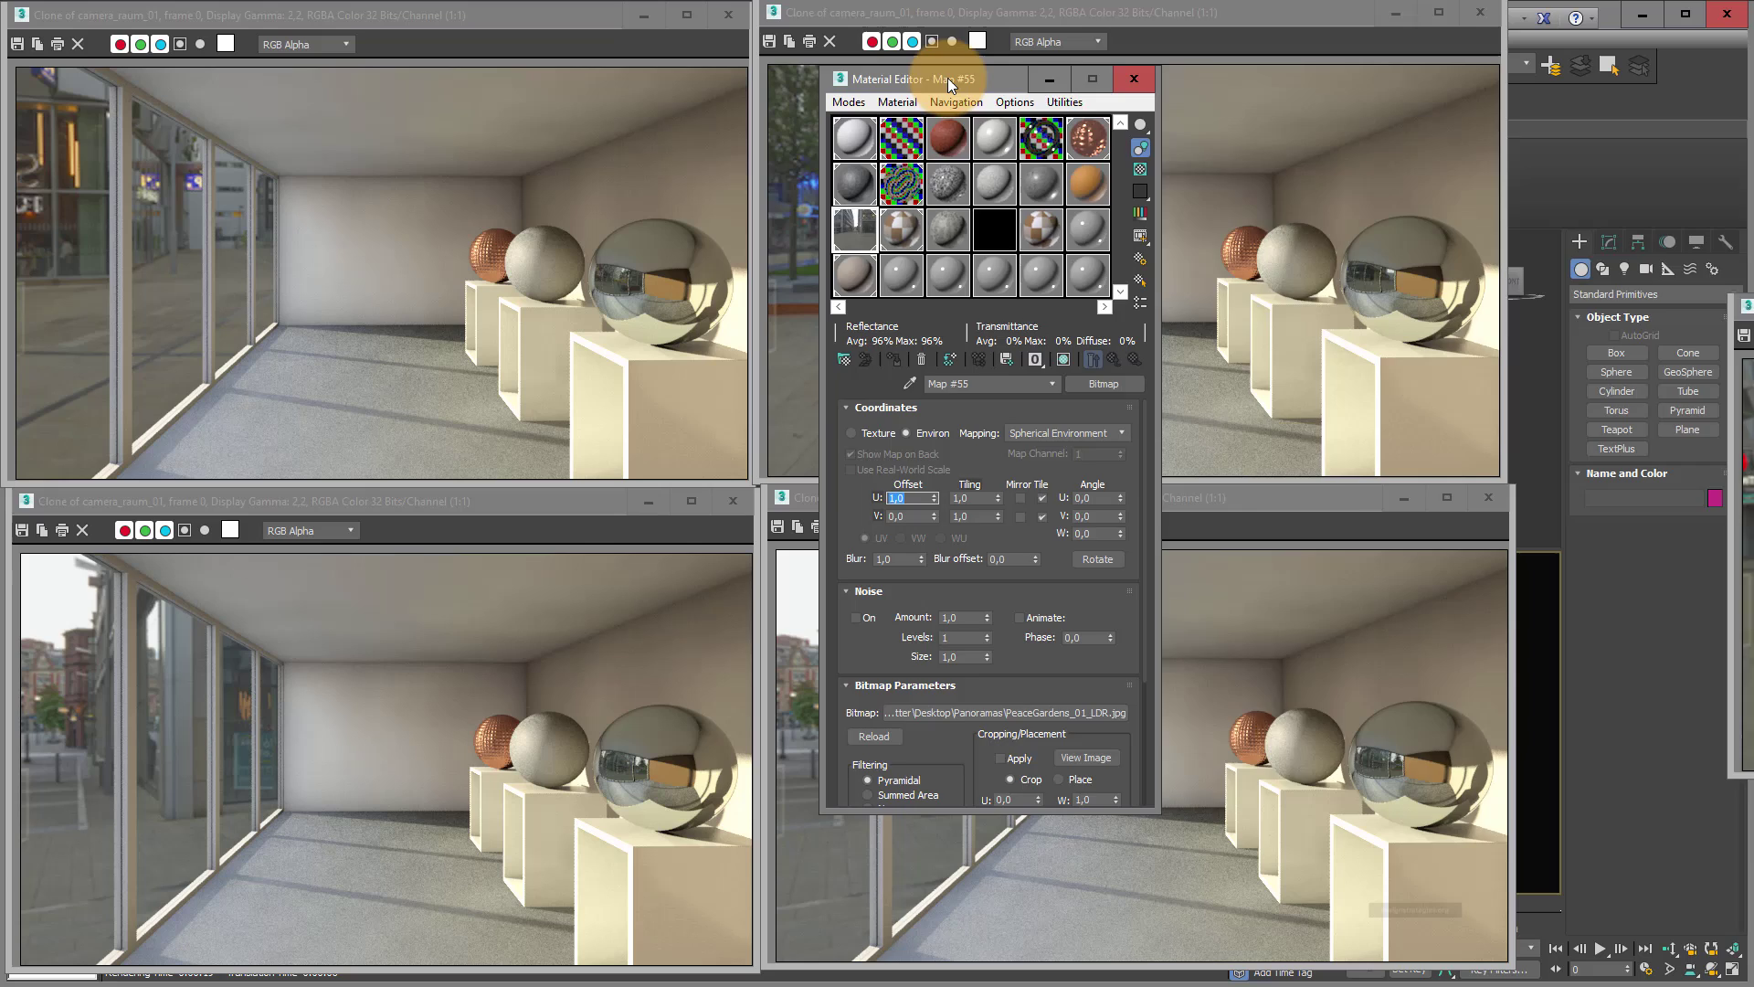
key("m")
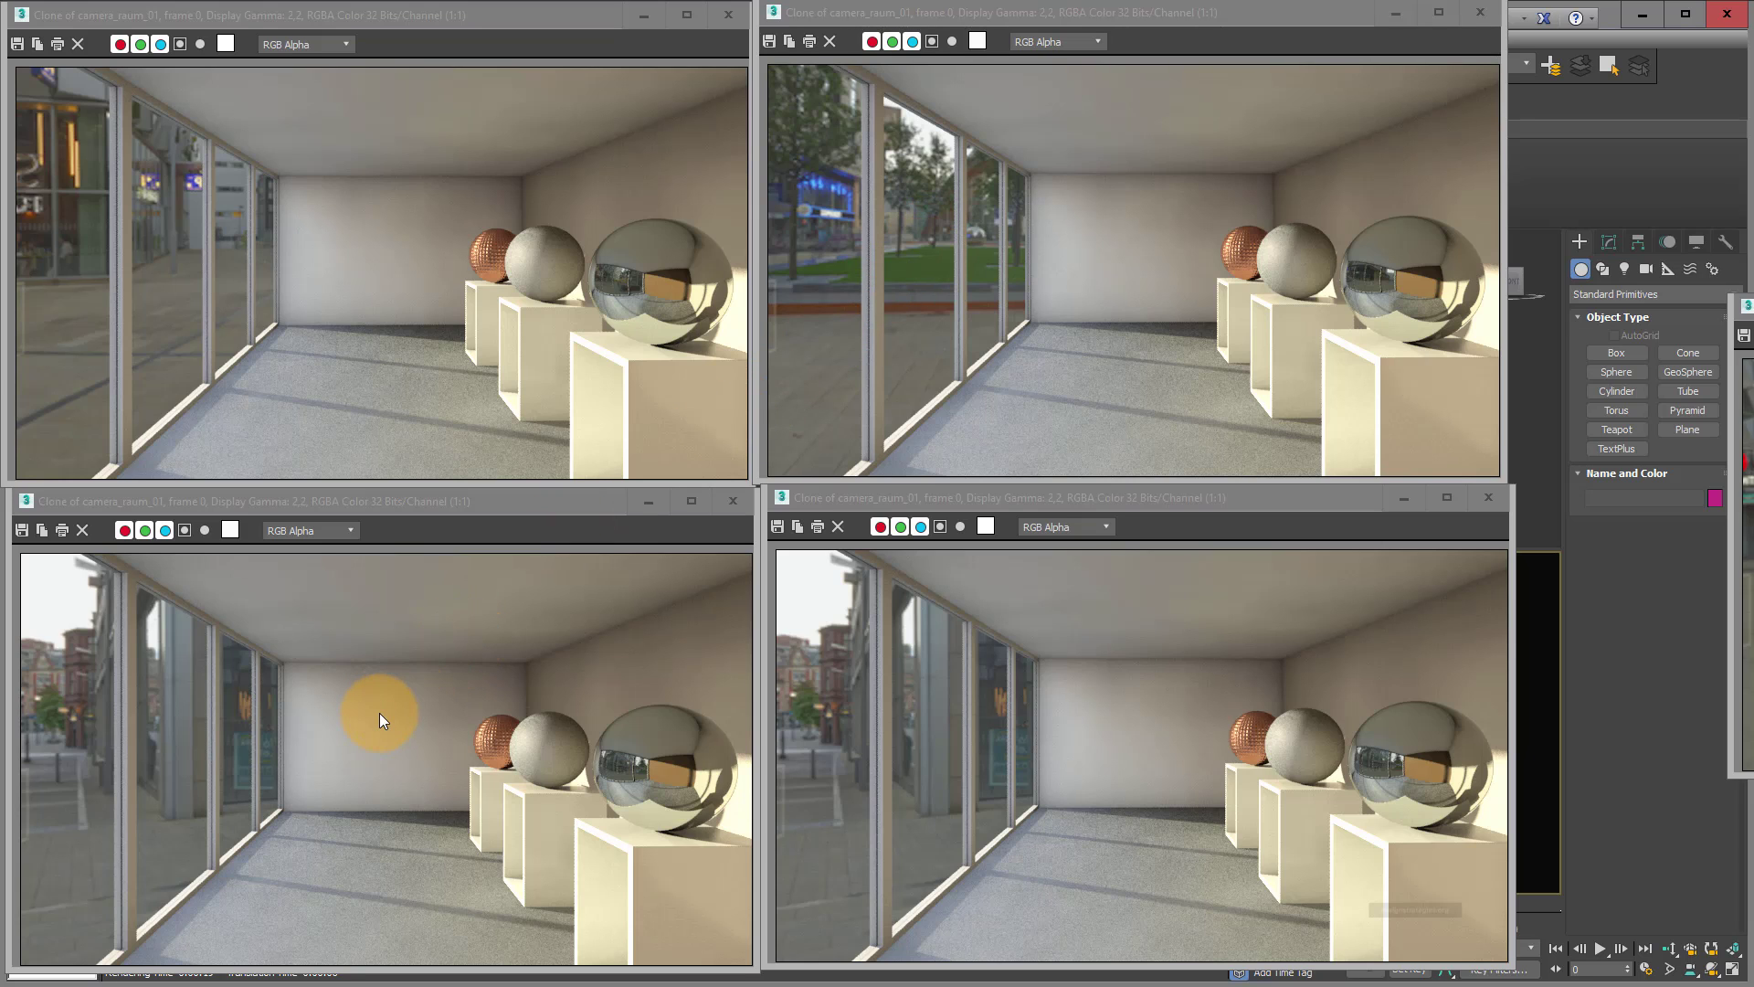
- Close the outdated render clone and arrange the remaining renders side by side to compare the background positions
left_click(1488, 497)
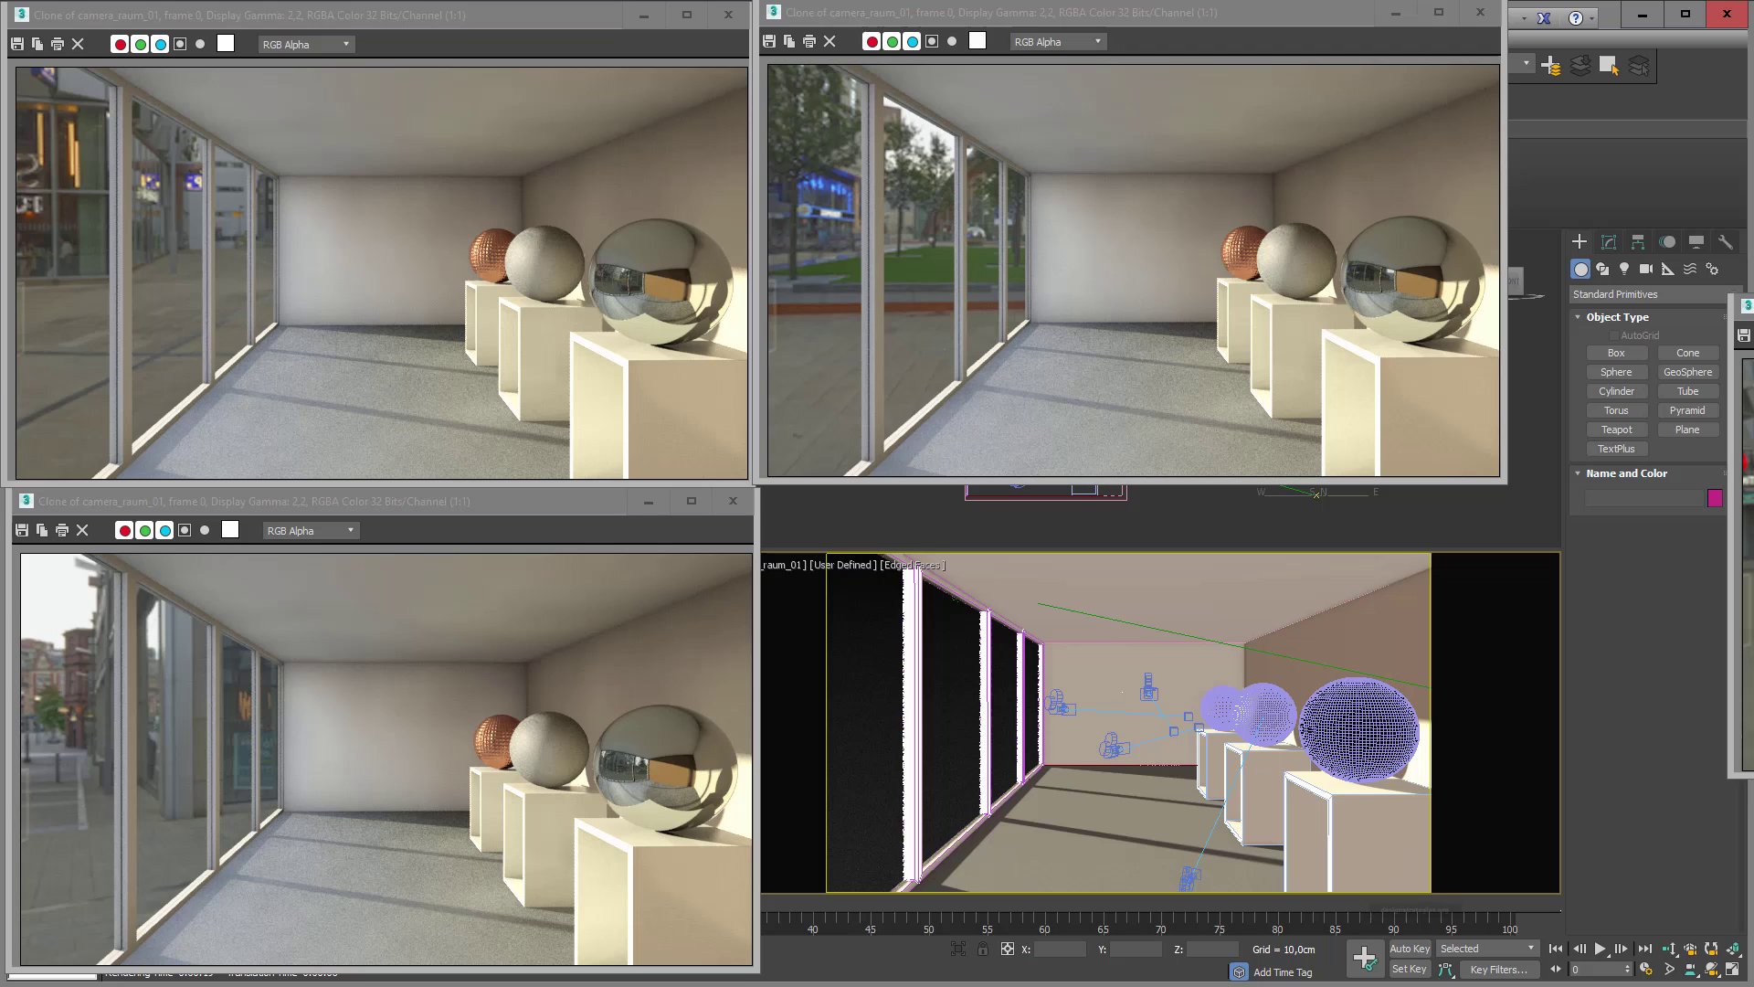
left_click_drag(960, 503, 973, 500)
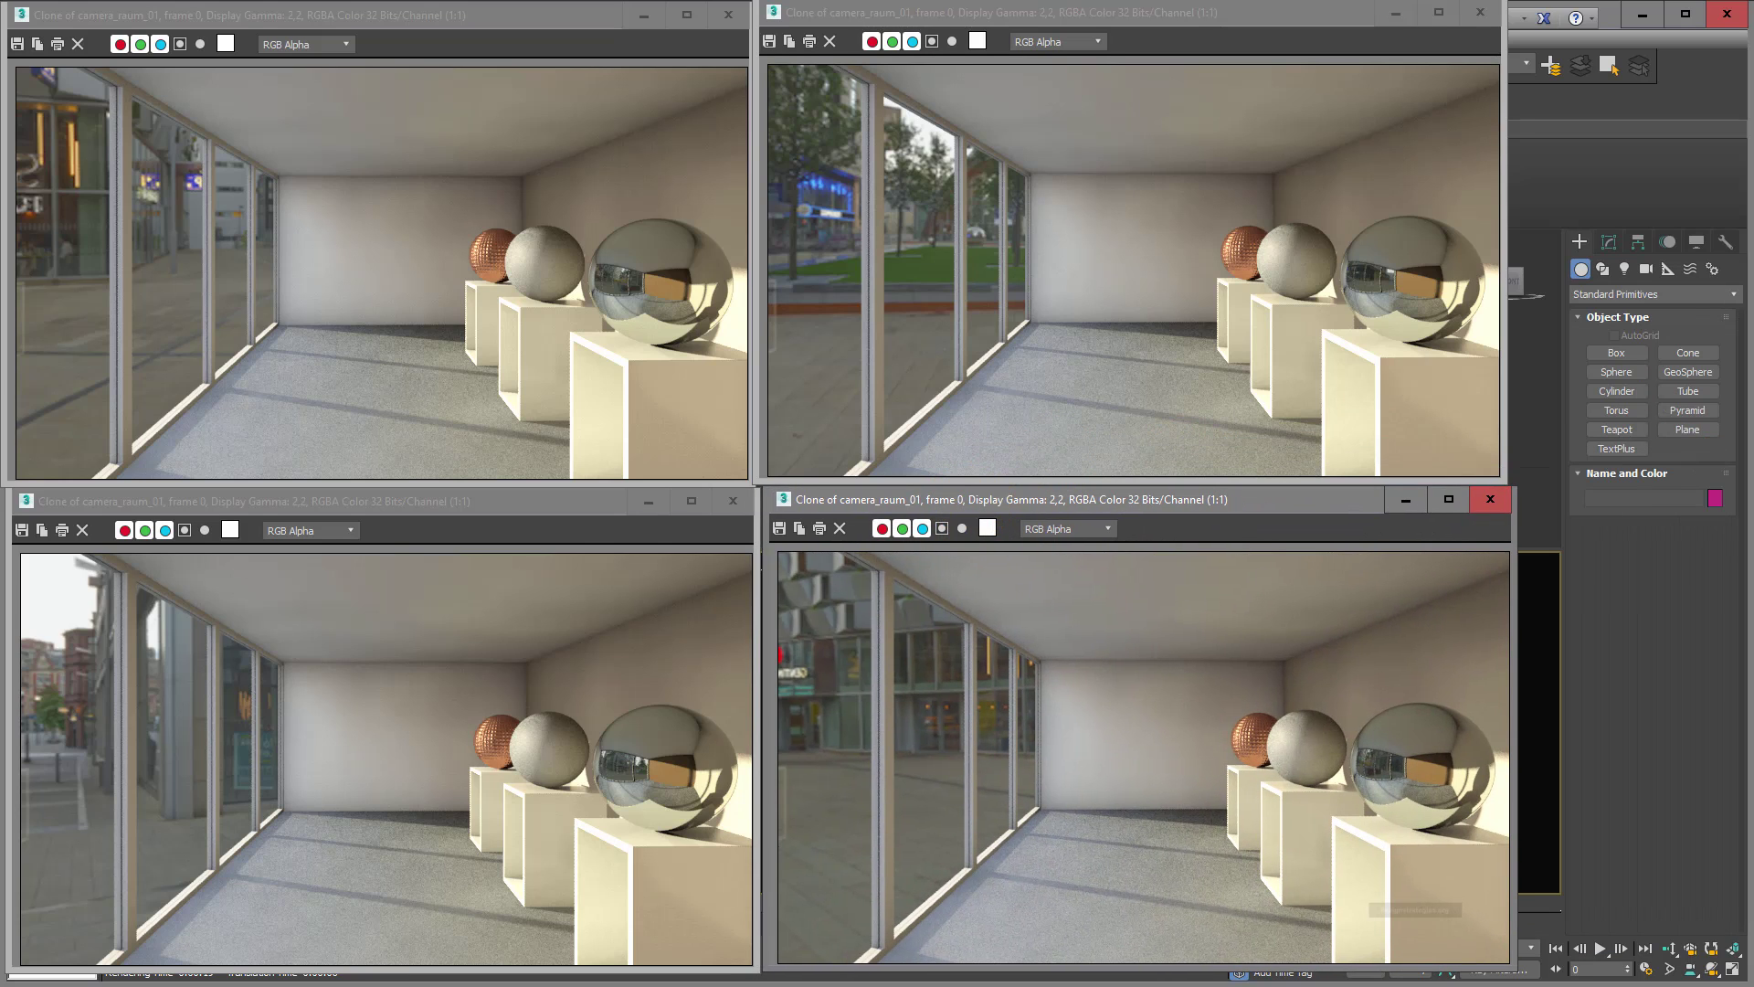
left_click_drag(1644, 14, 1213, 36)
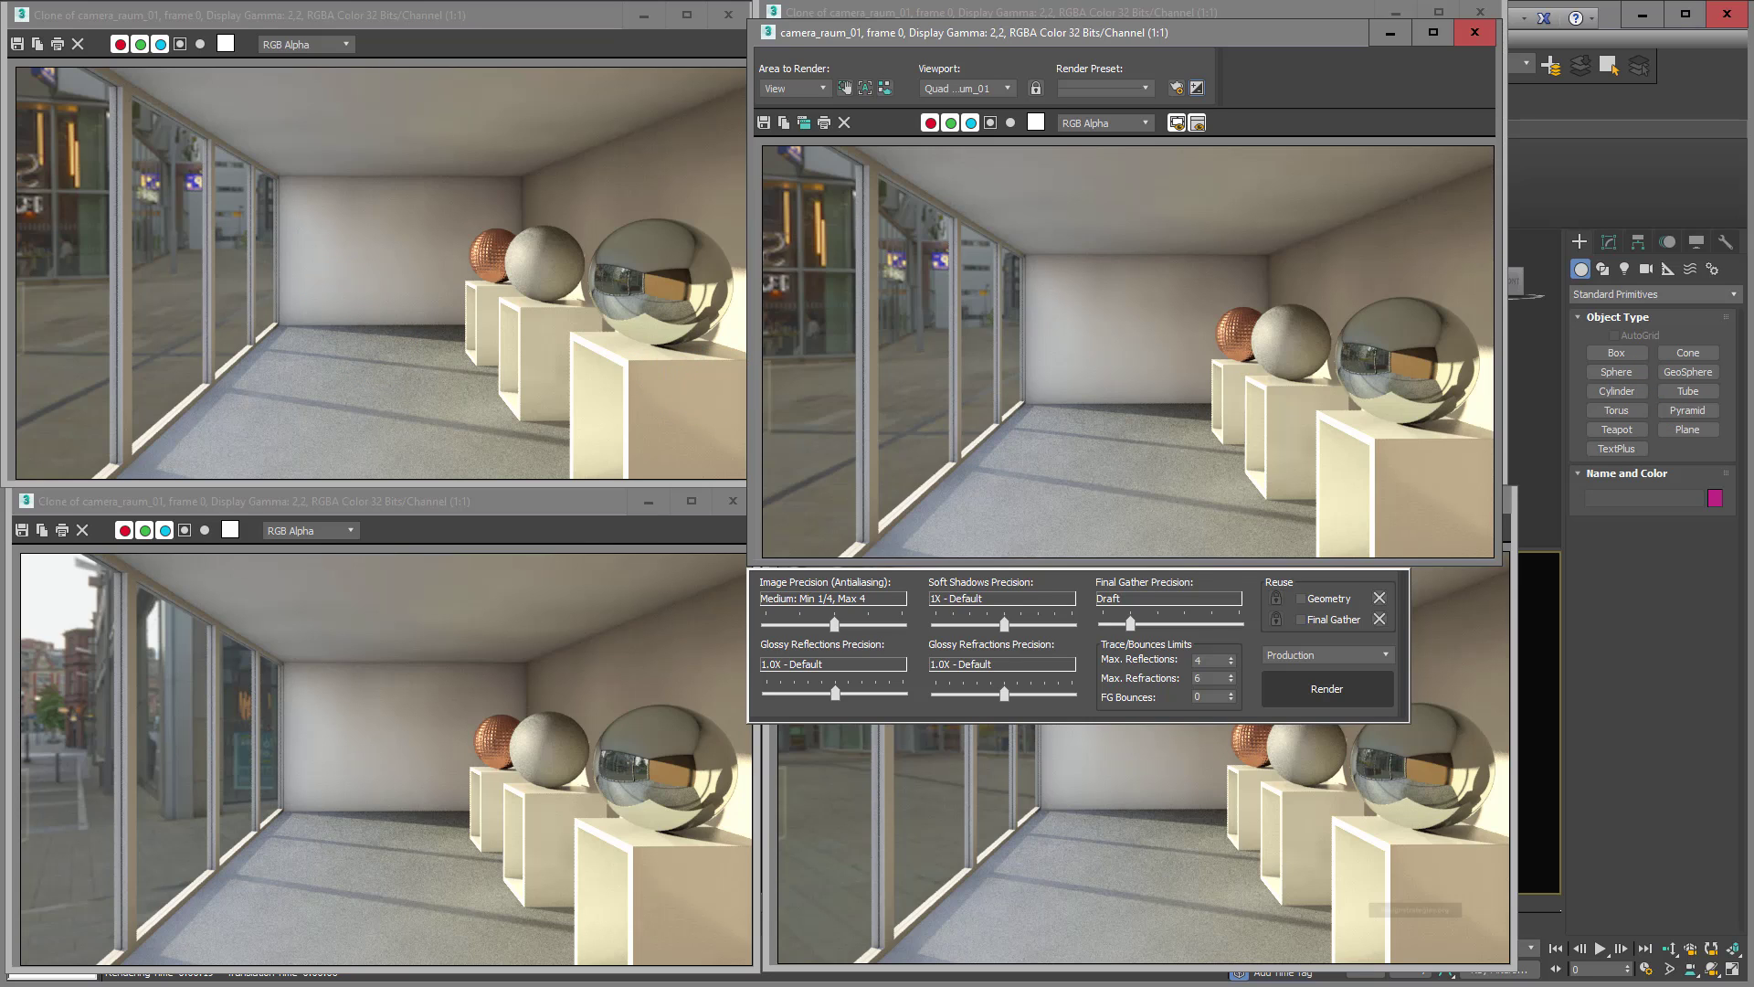
- Set the panorama map's U offset back to 0
key("m")
double_click(1242, 586)
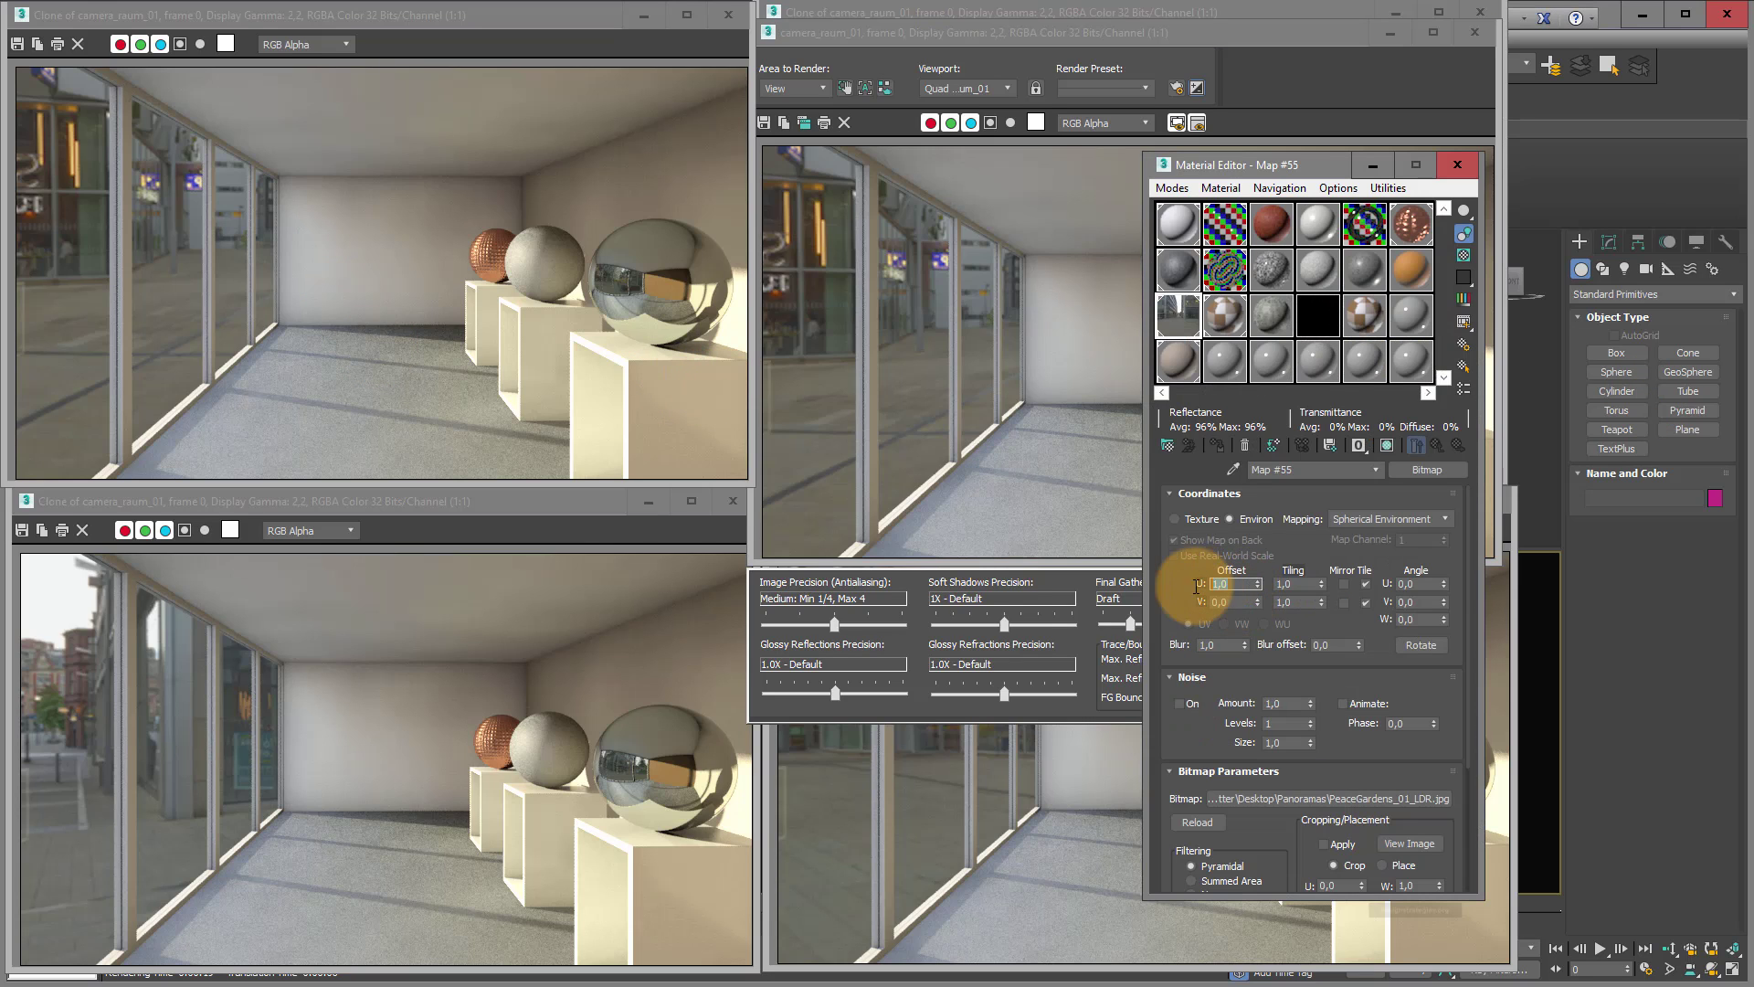
type("0")
key("Return")
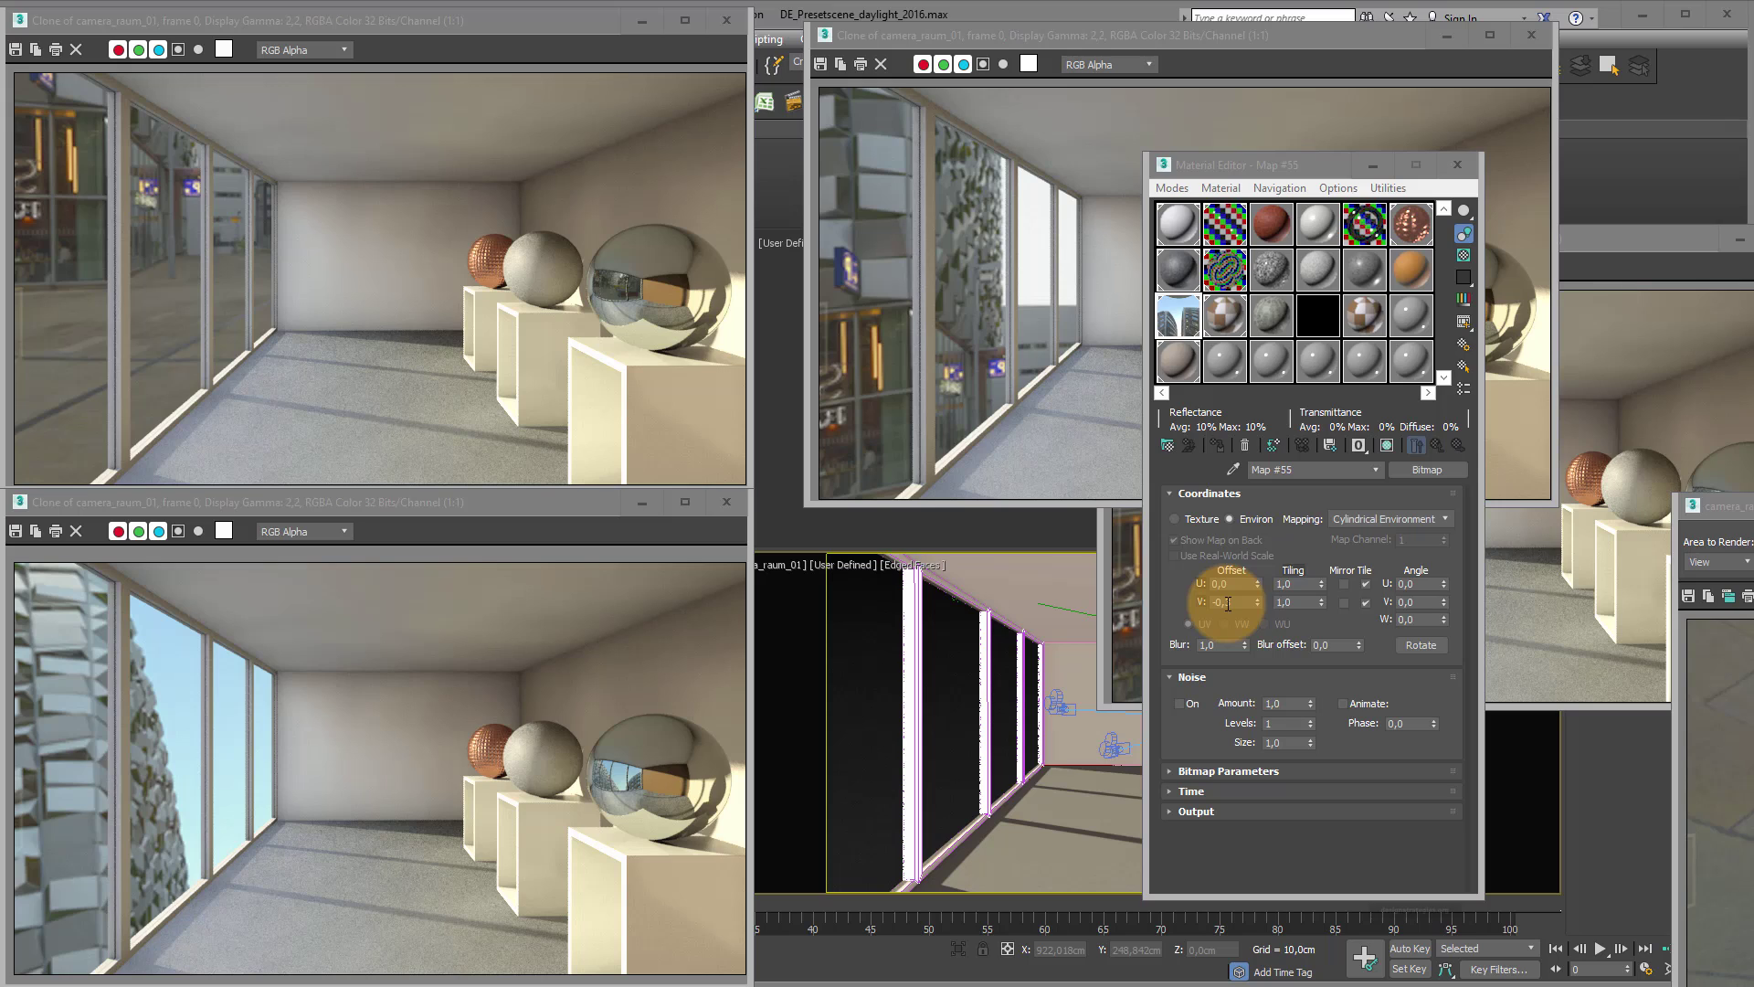
- Try V offsets of -0,3 and -0,1 on the panorama map with Cylindrical Environment mapping
type("3")
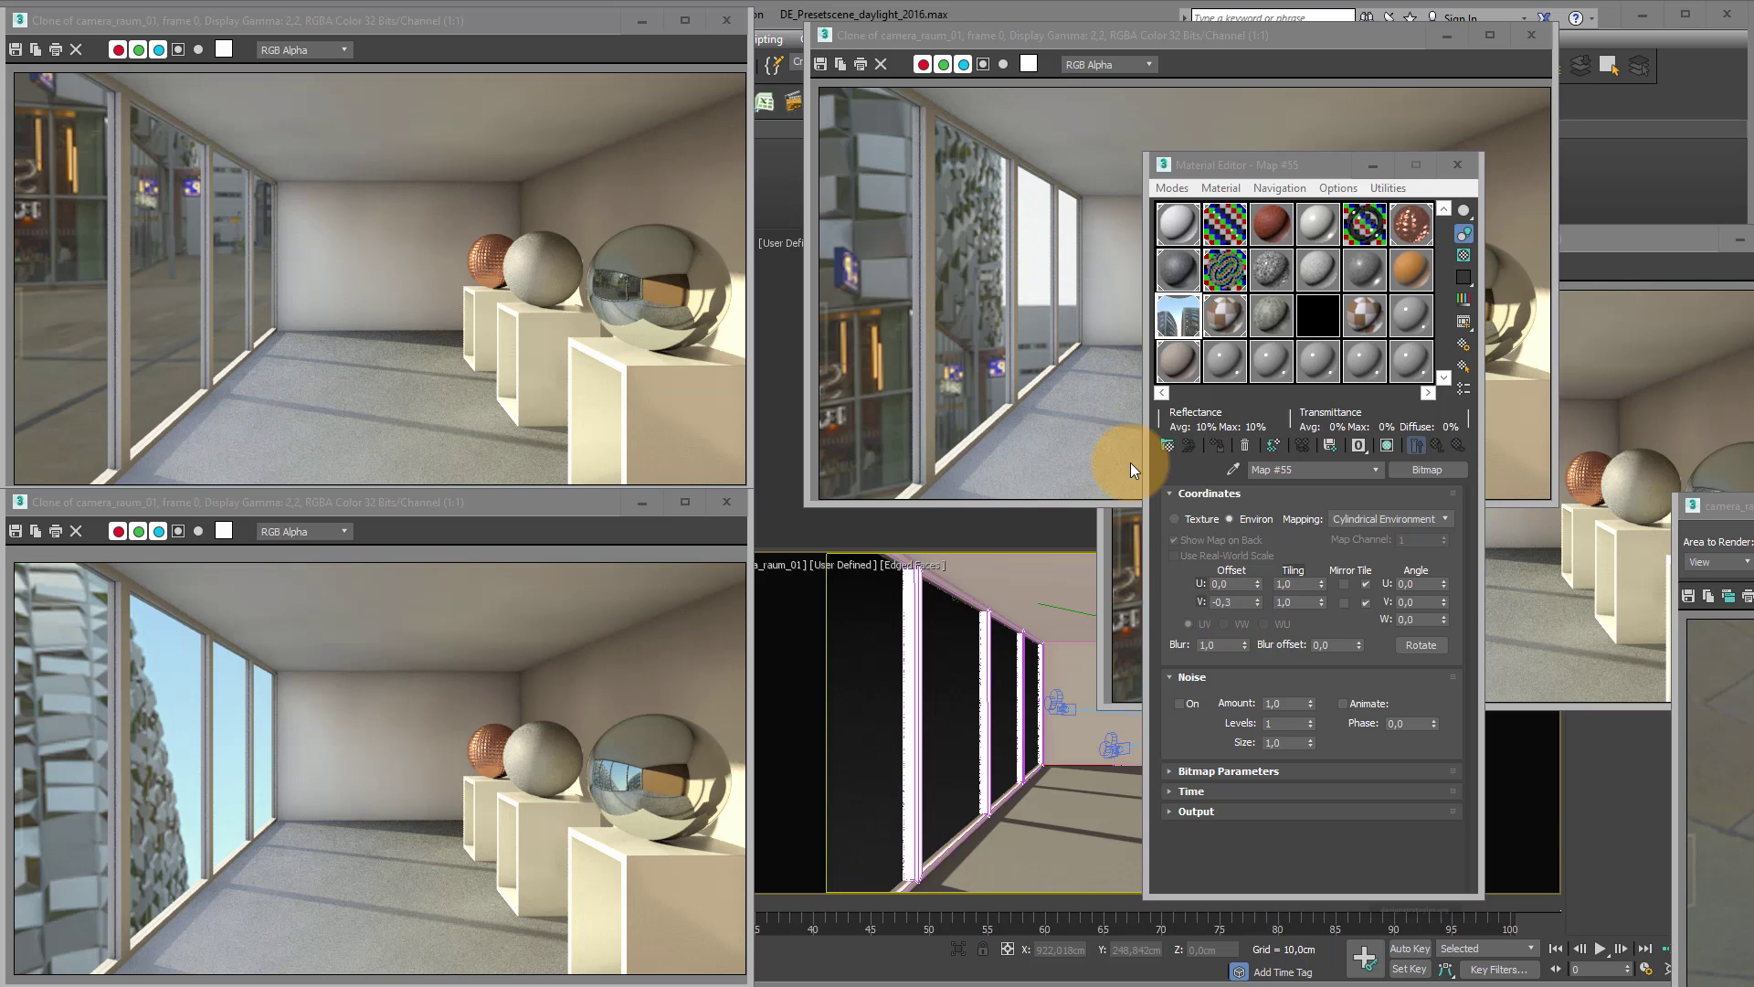
left_click(1229, 603)
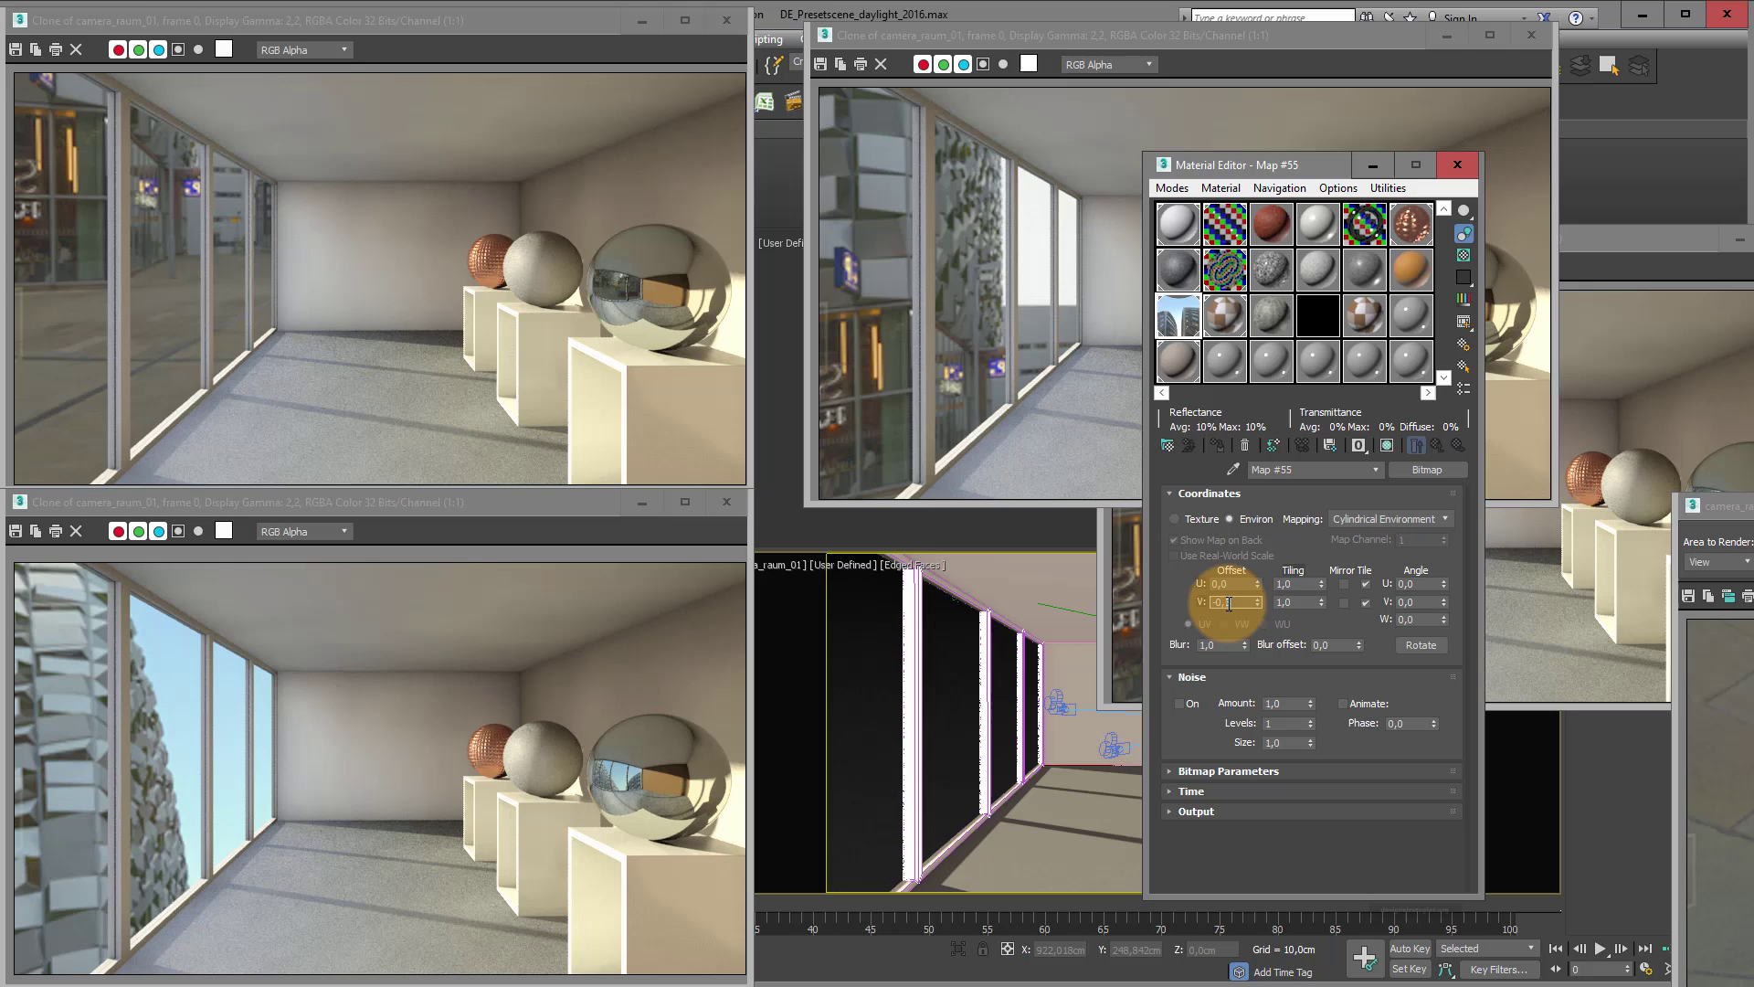
type("-0,1")
key("Return")
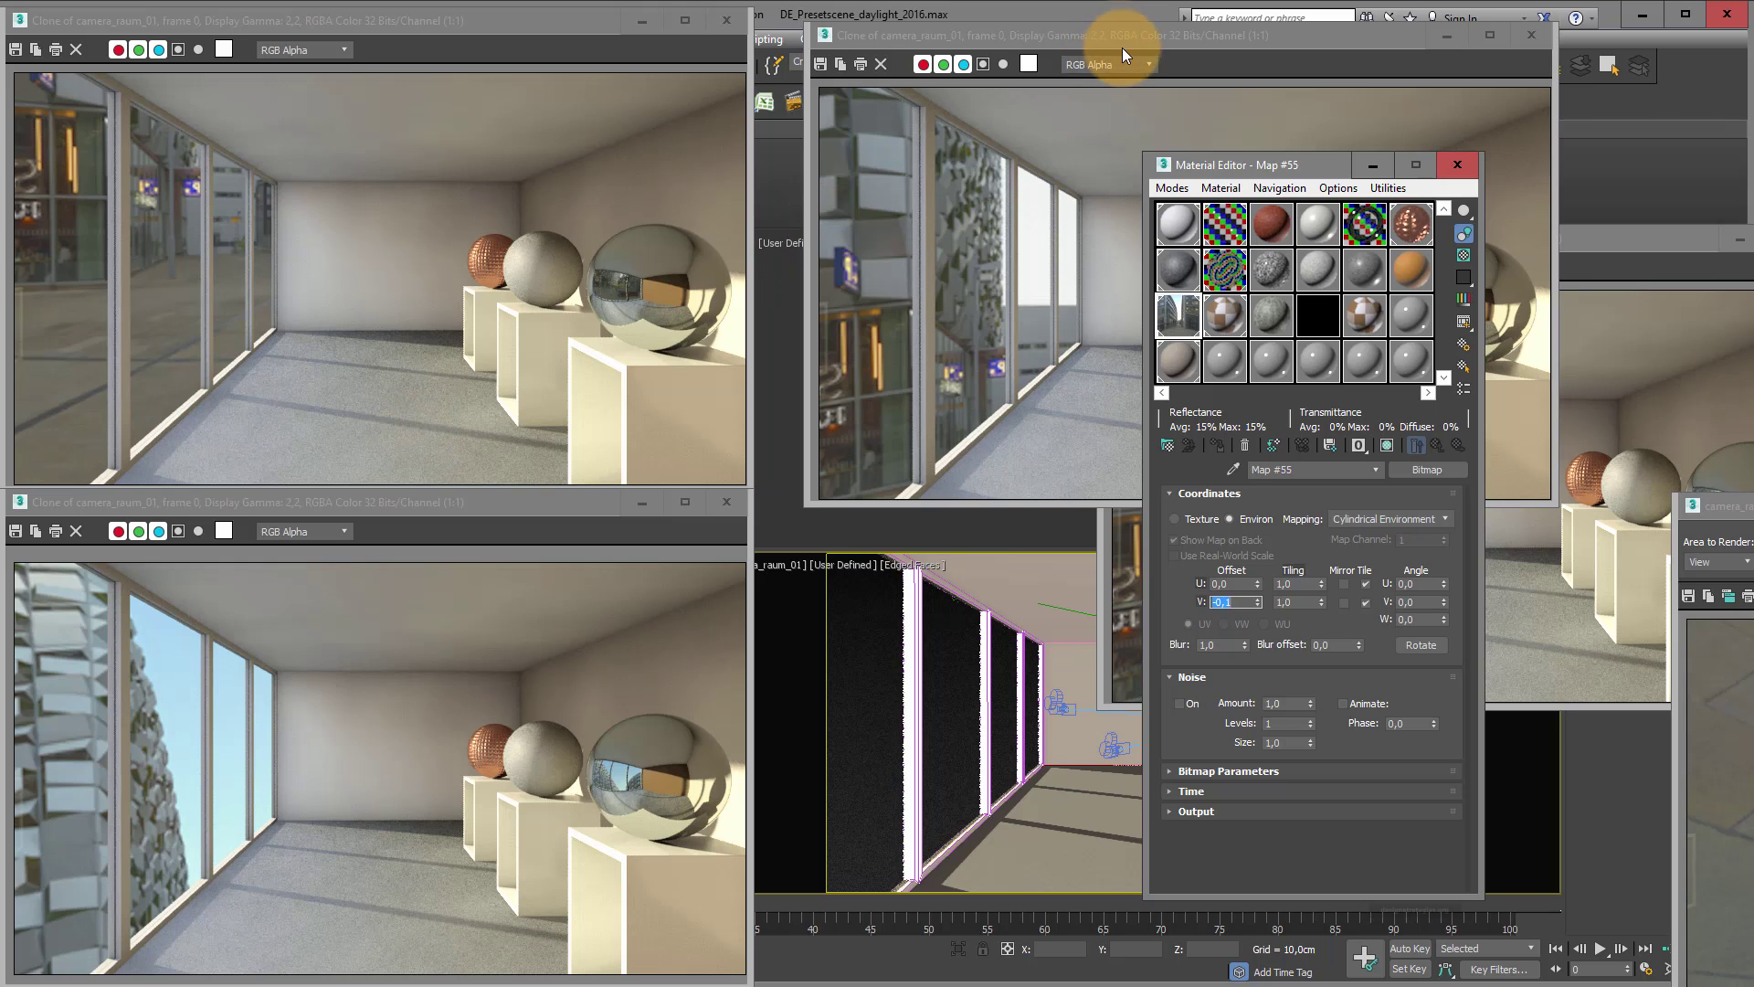
- Line up the renders for comparison and check the background against the PeaceGardens_01_LDR.jpg photo in the Photos app
left_click_drag(1142, 36, 1078, 45)
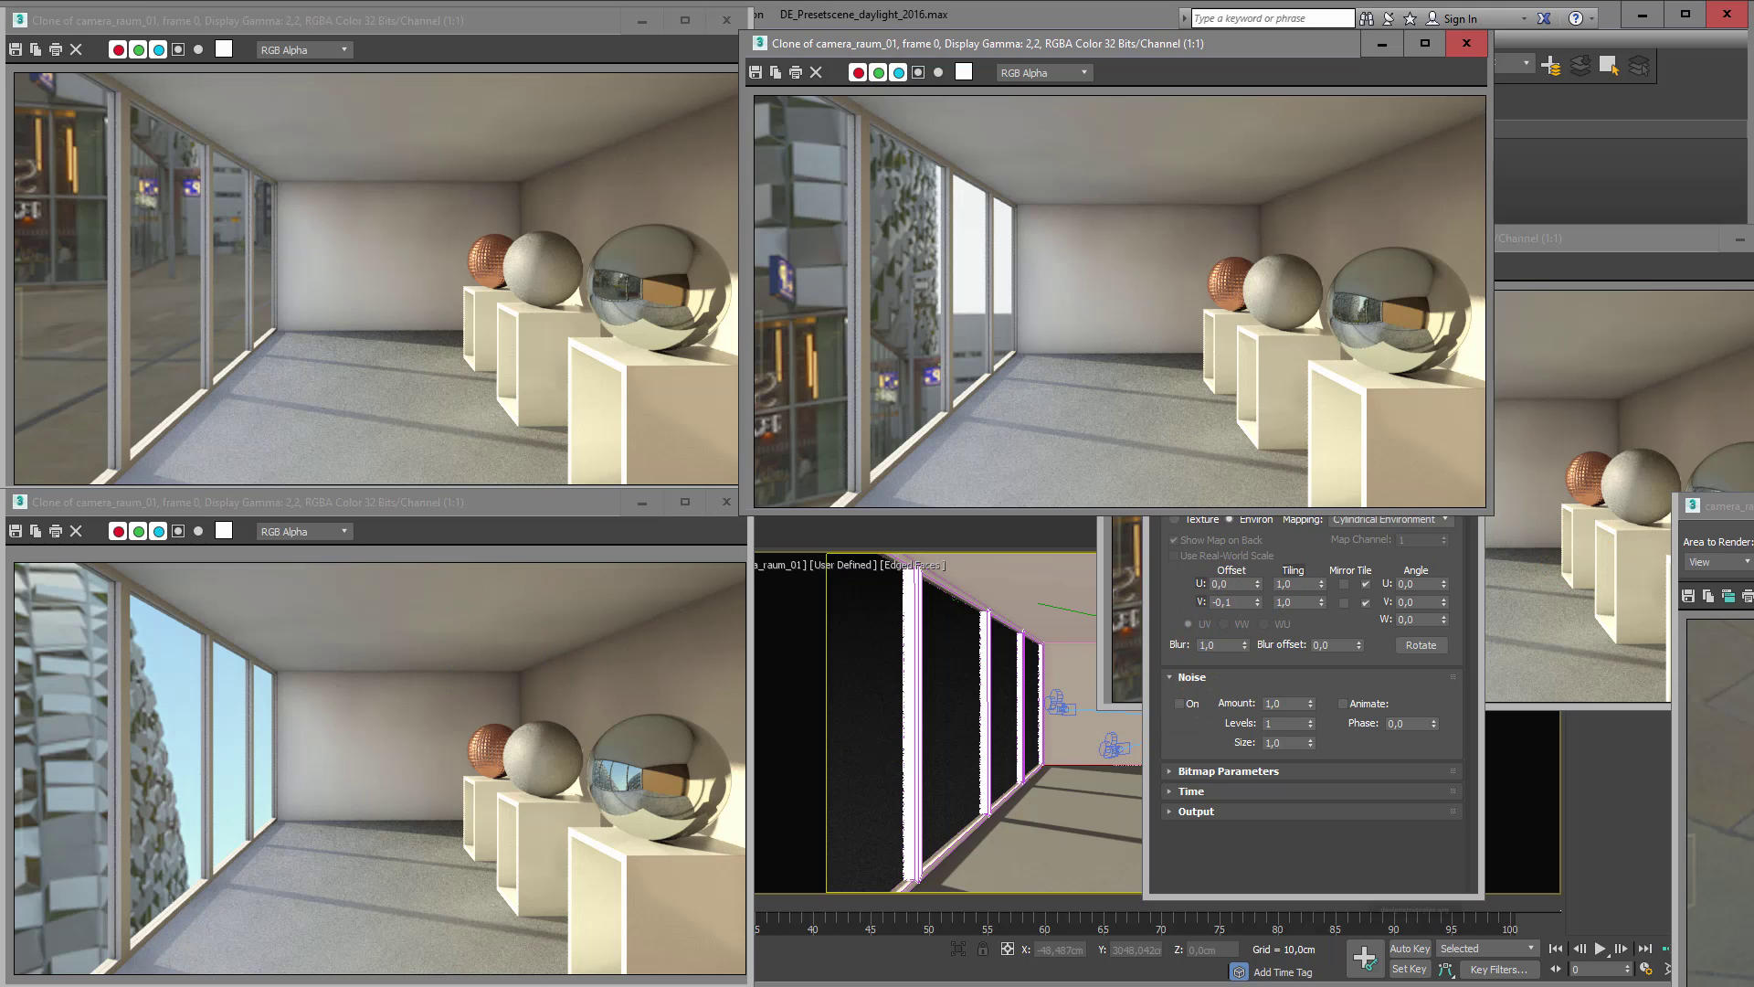
left_click_drag(1718, 505, 986, 314)
left_click_drag(704, 231, 502, 137)
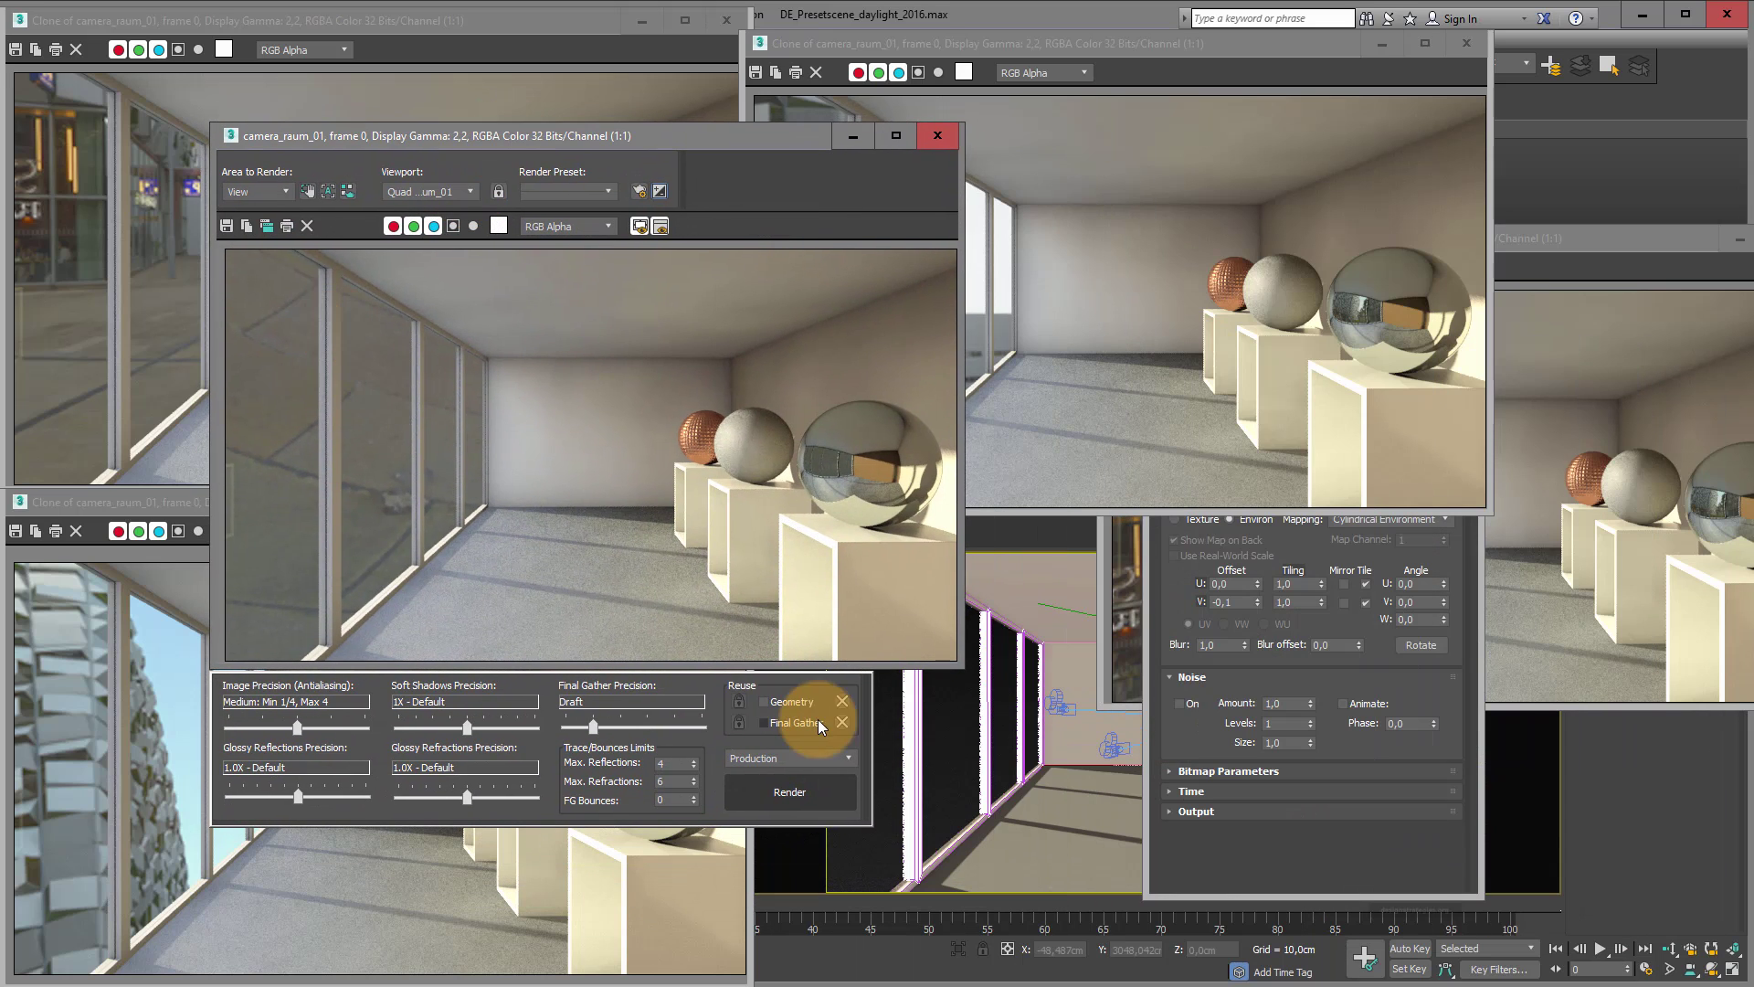
key("alt+Tab")
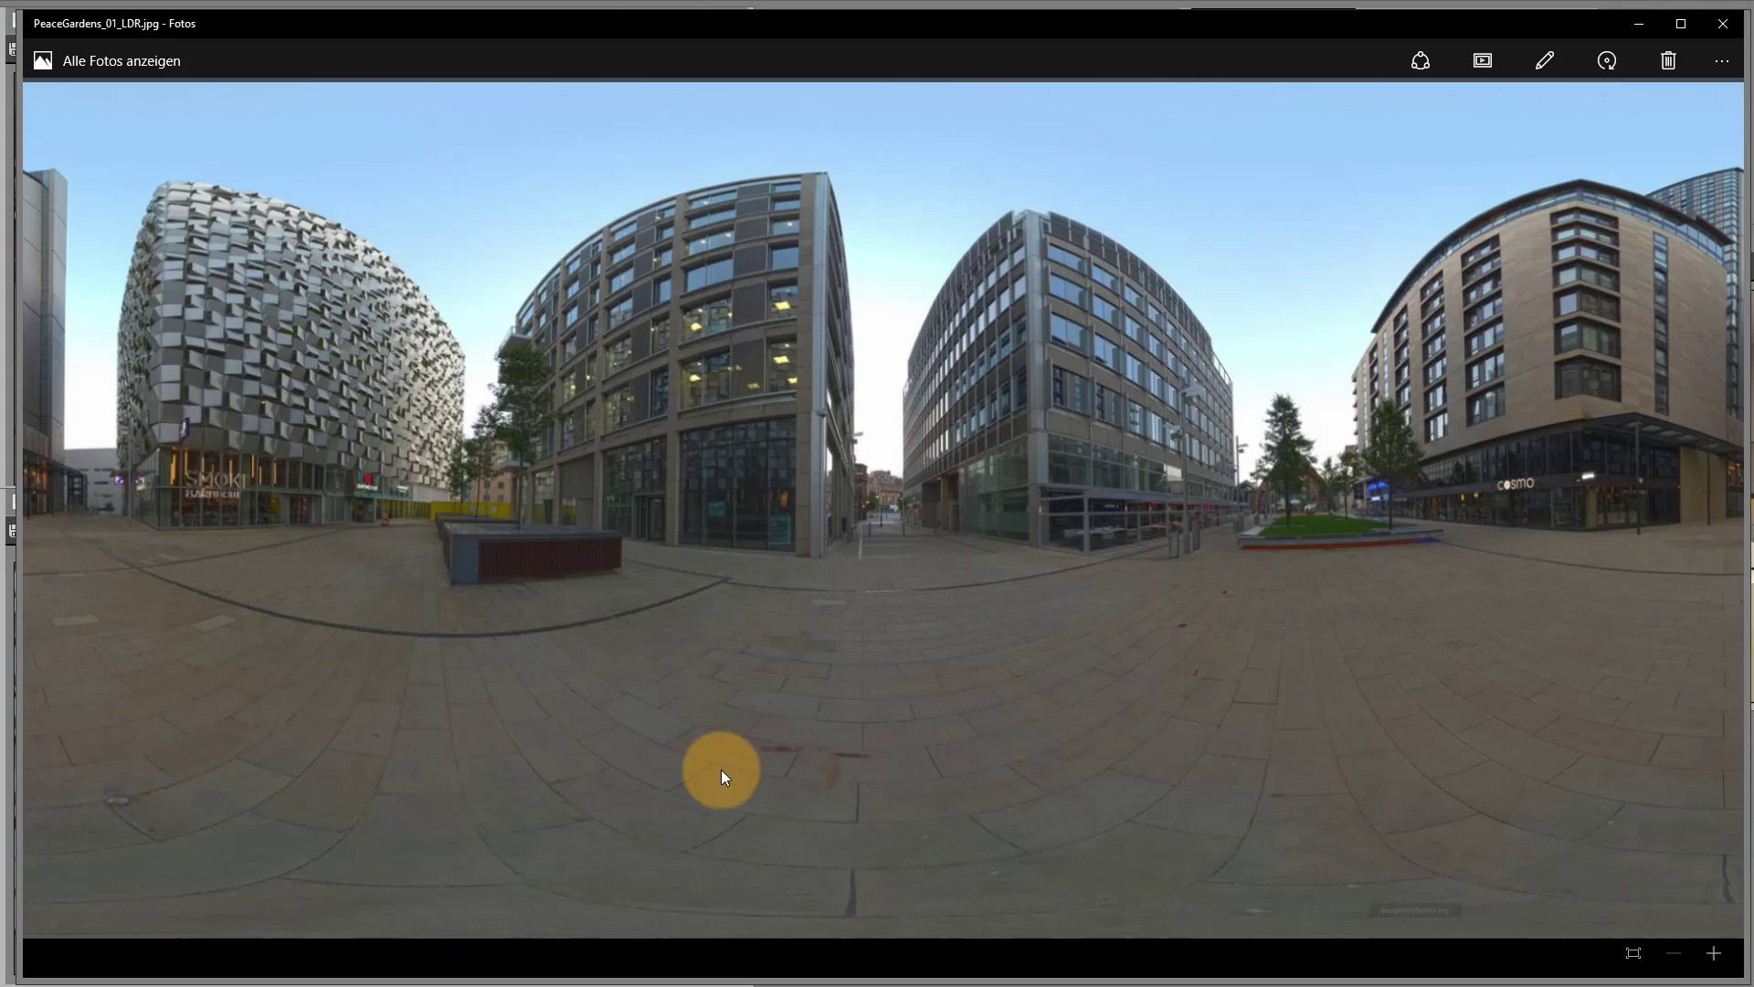
left_click(1641, 25)
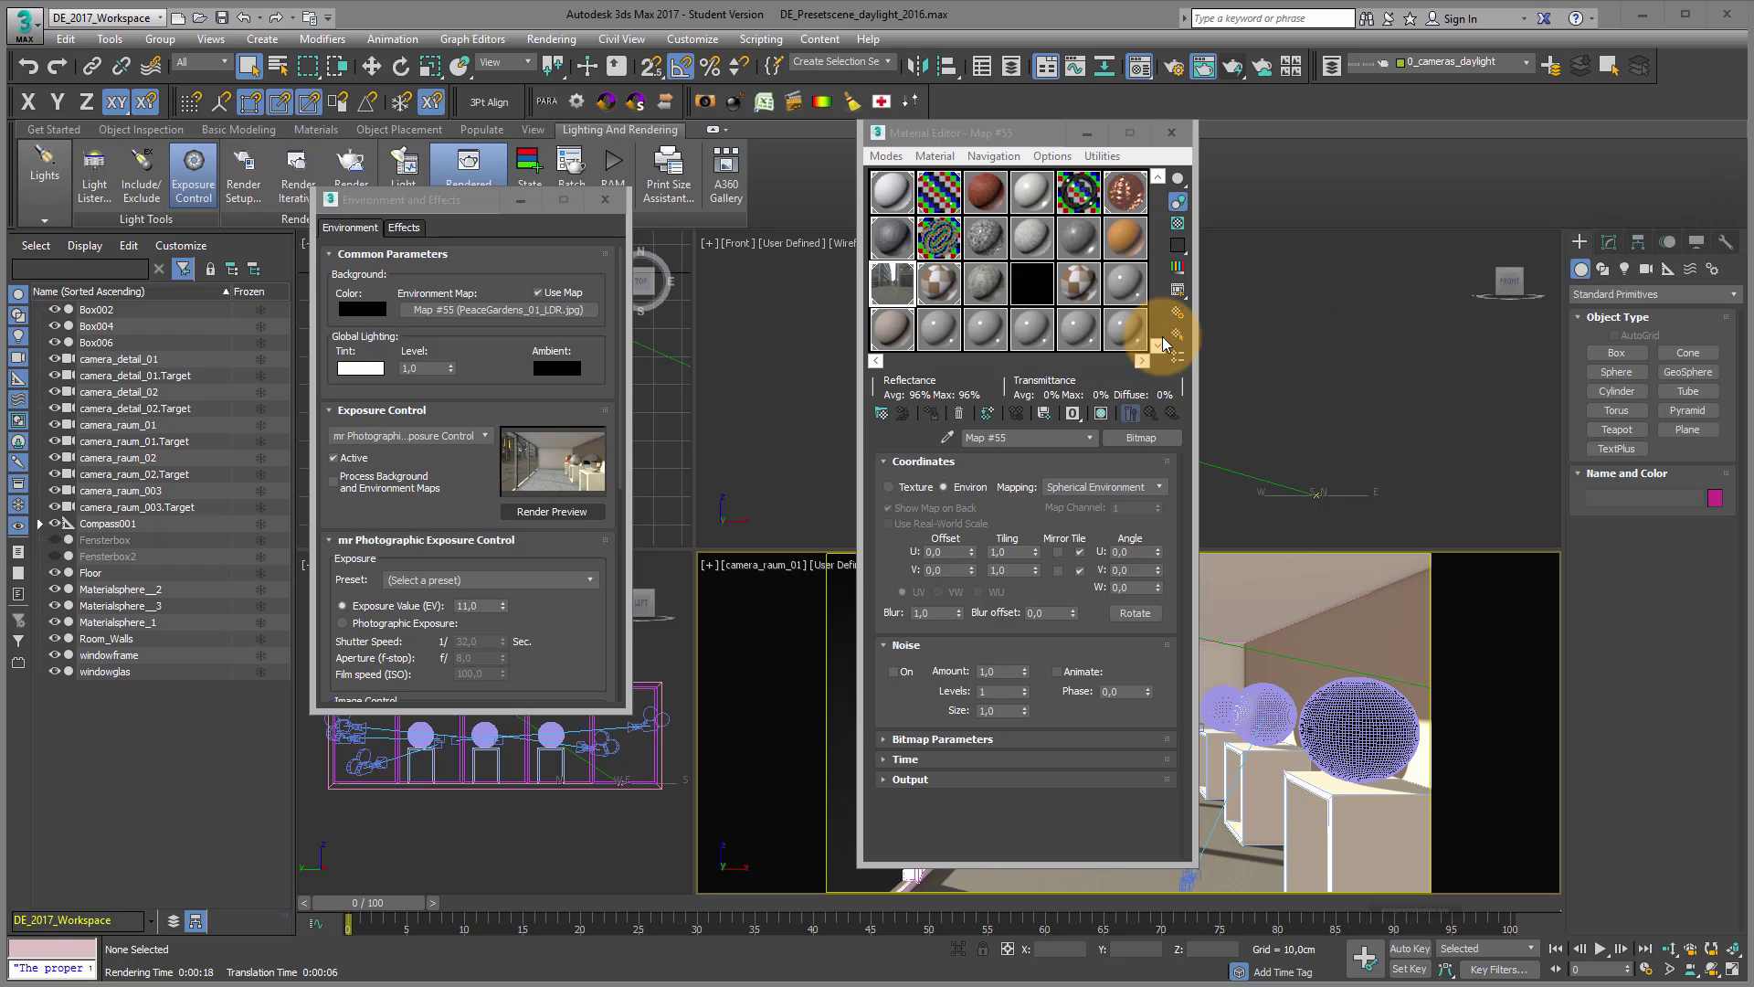
- Open an enlarged preview of the panorama map, enable its output color map and lower the curve's end point to about 0,793
double_click(884, 291)
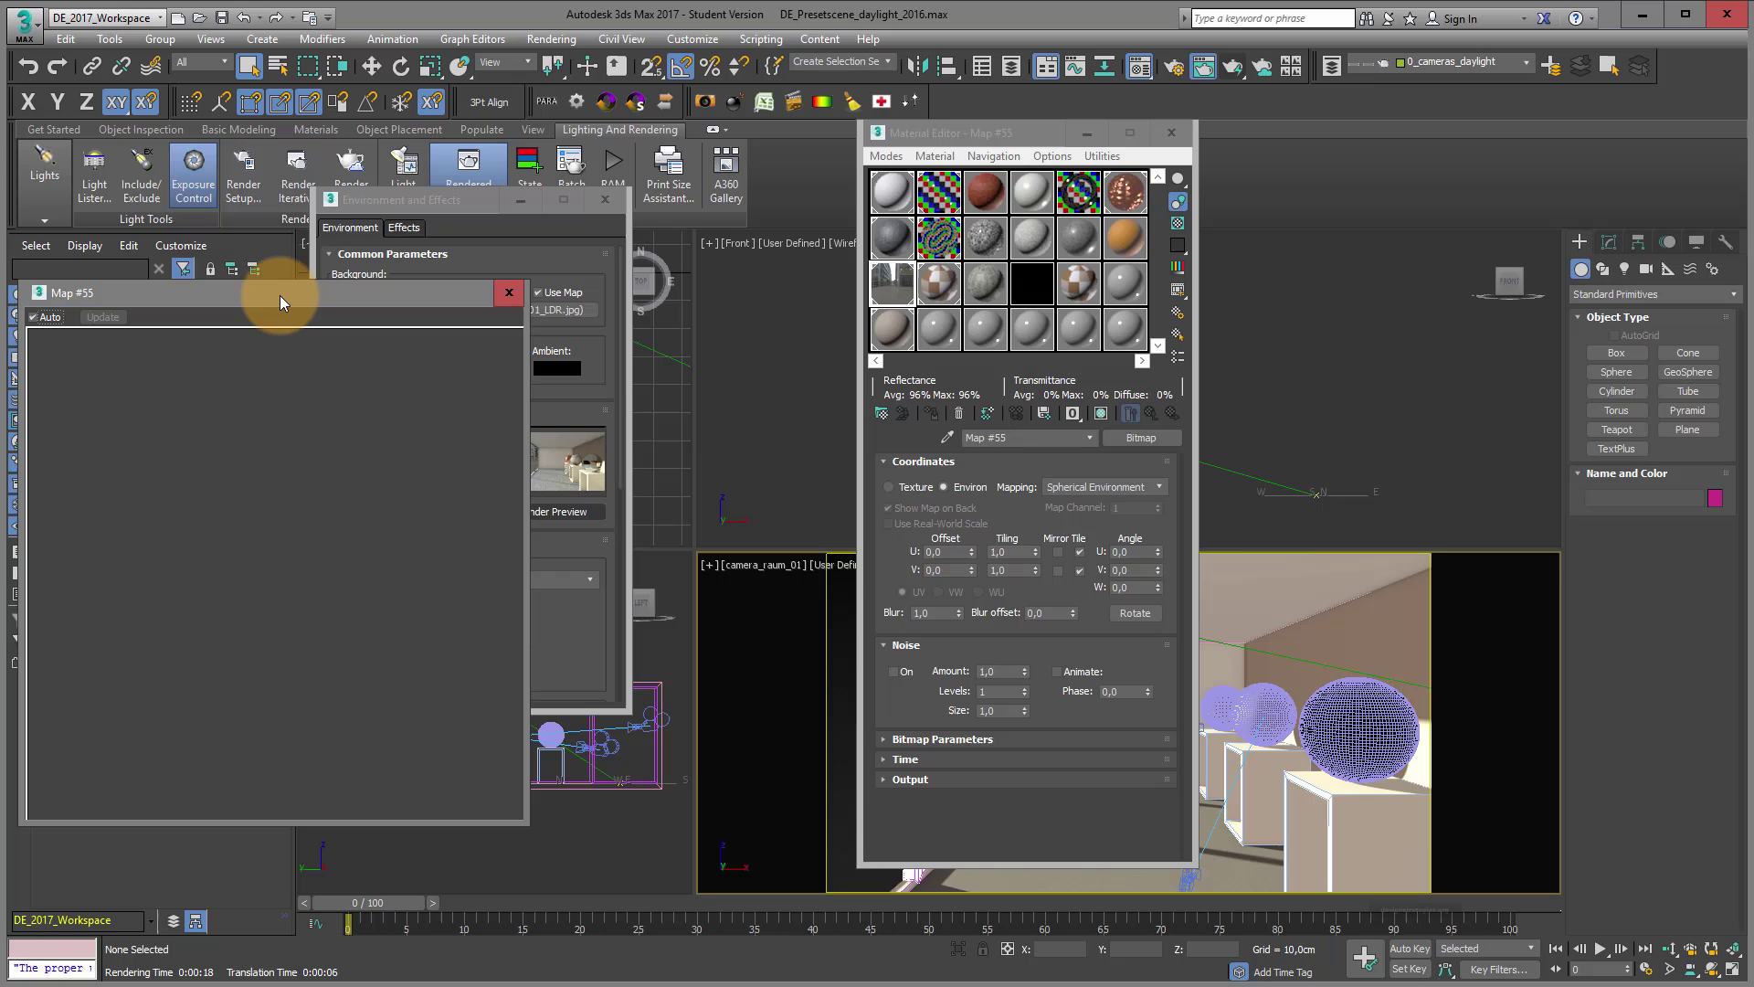
left_click_drag(277, 293, 325, 172)
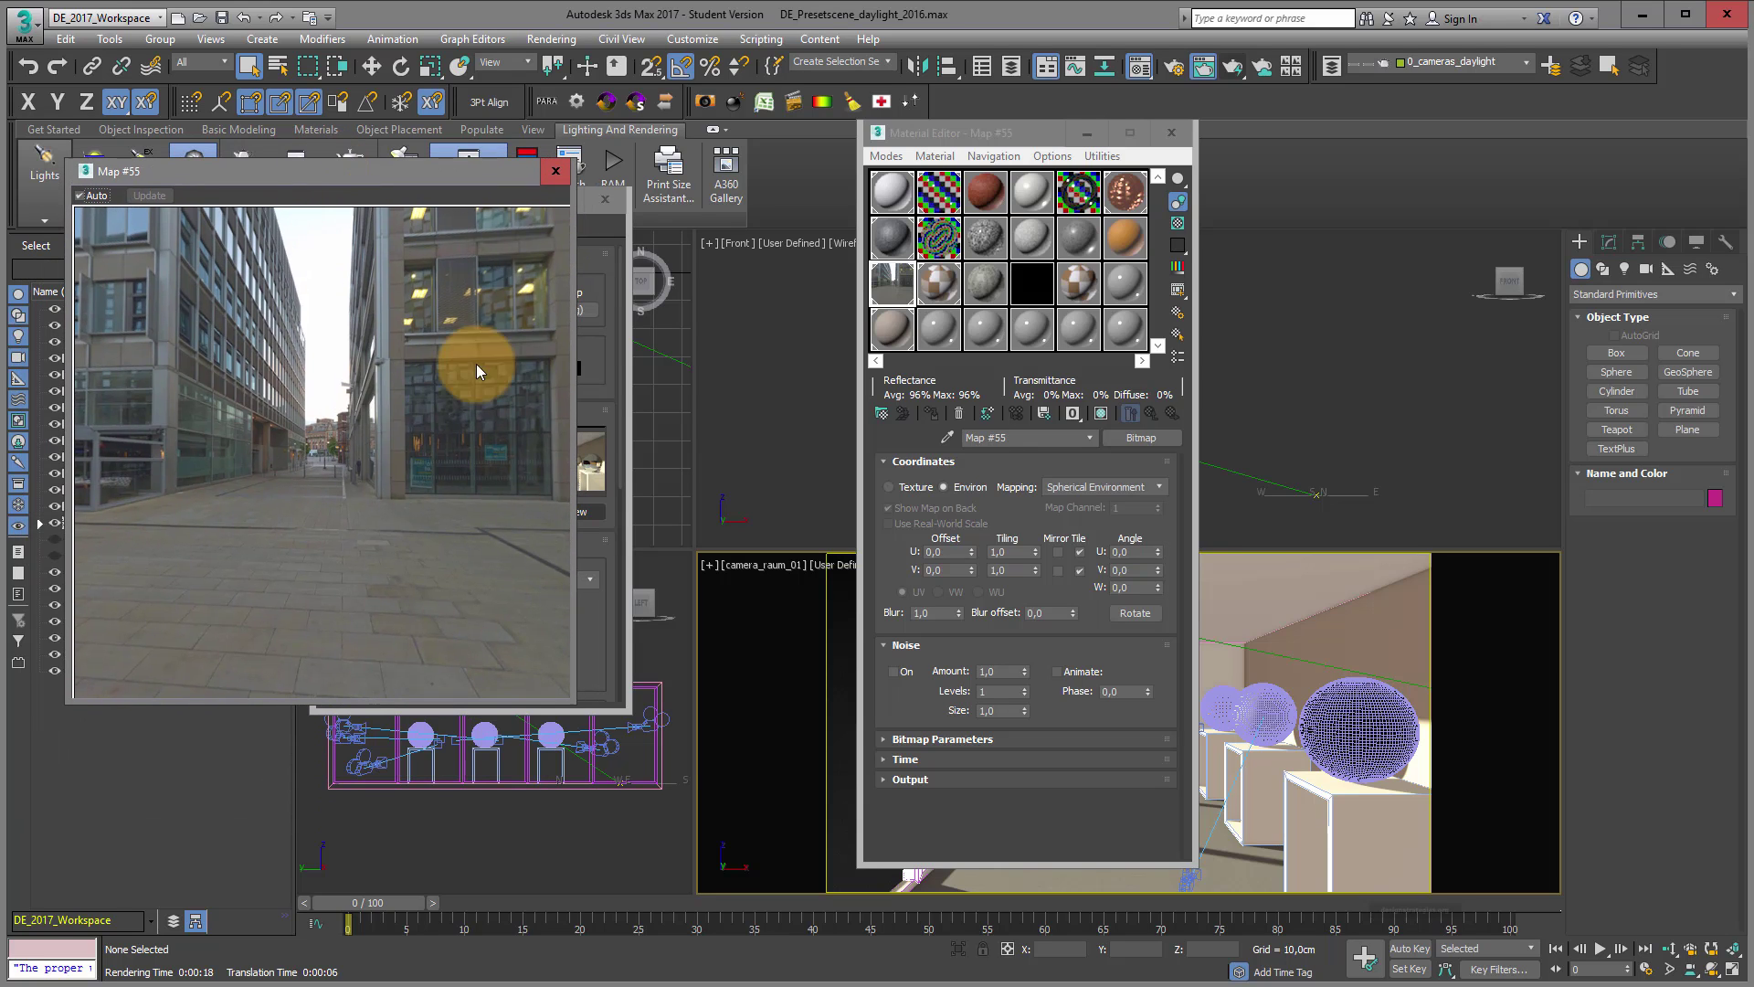
left_click(905, 779)
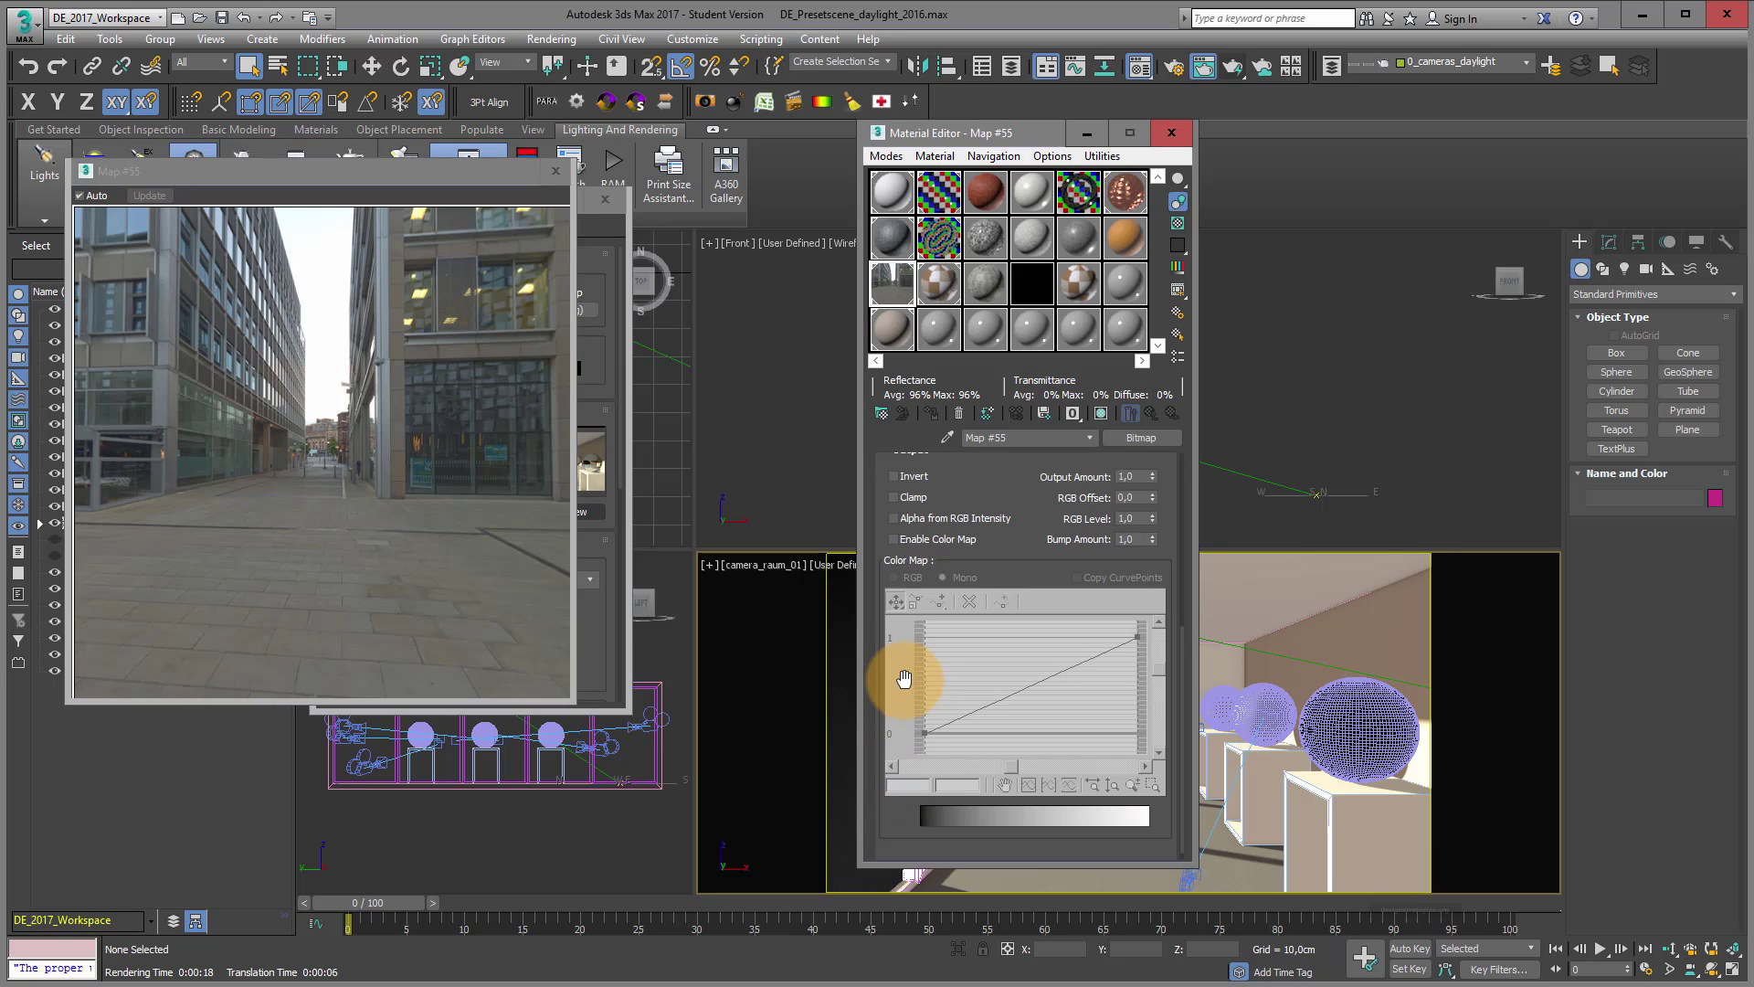
left_click(894, 539)
mouse_move(1137, 637)
left_mouse_down()
mouse_move(1136, 688)
mouse_move(1139, 627)
mouse_move(1140, 647)
left_mouse_up()
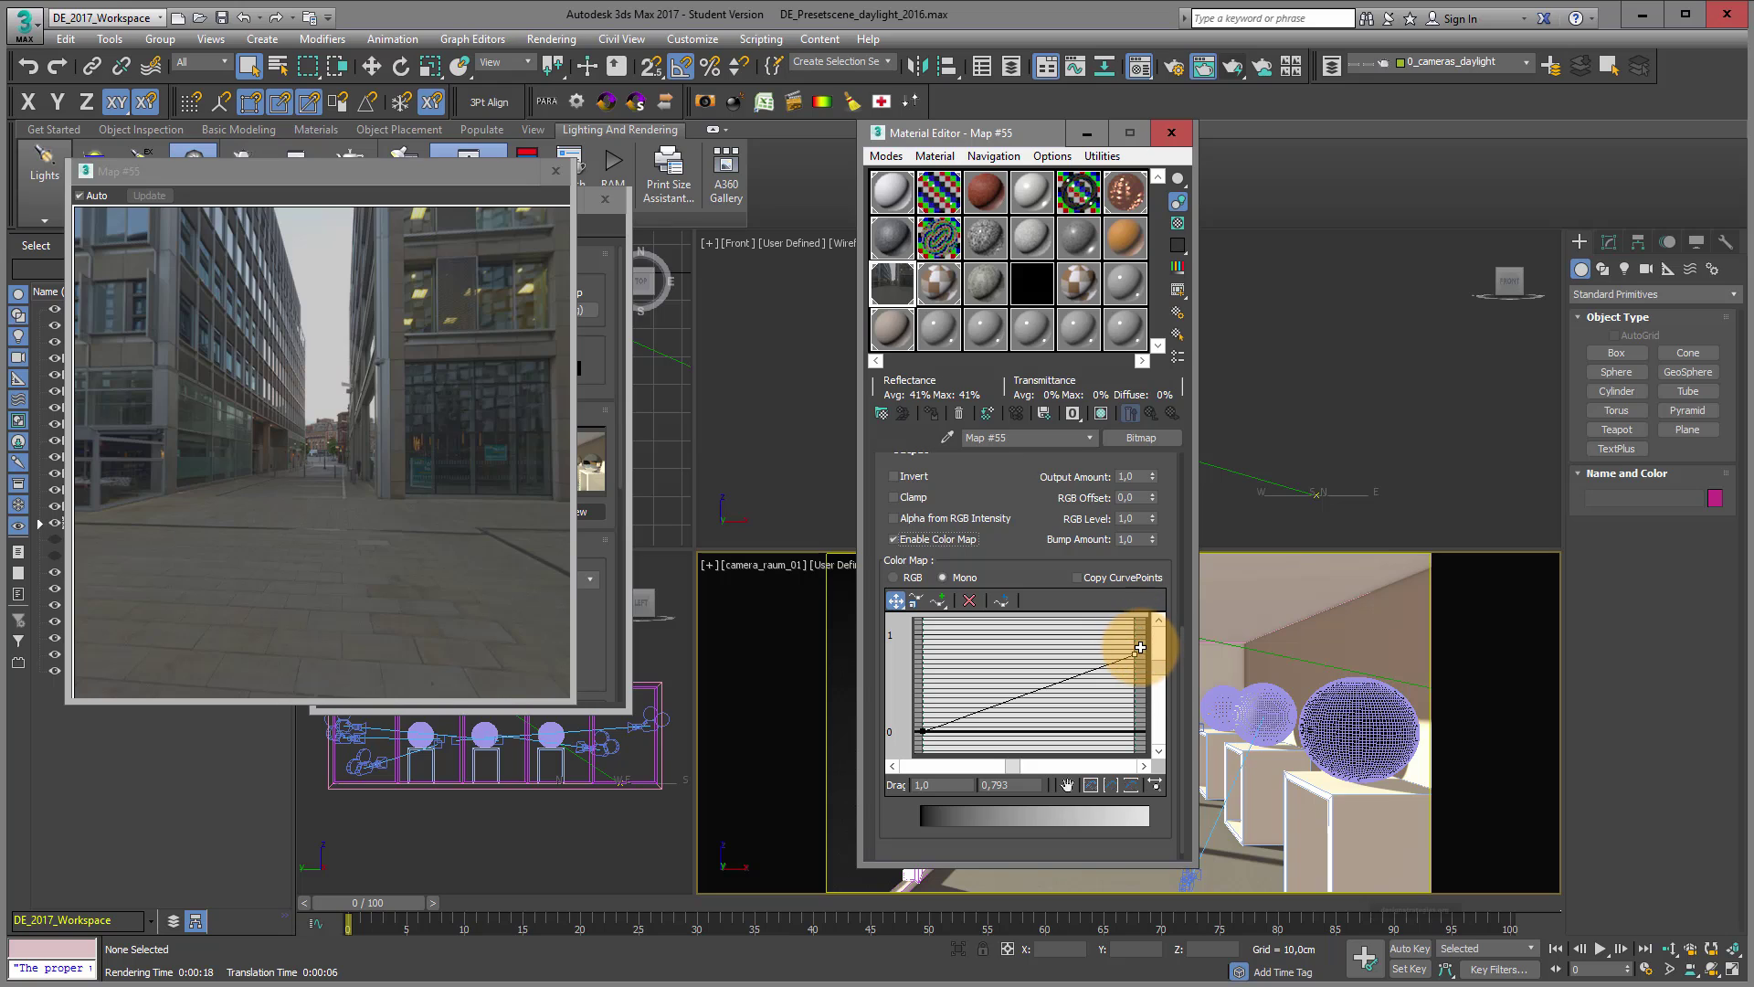
- Add a point near the middle of the color map curve and move it up and toward the darker tones
left_click(938, 600)
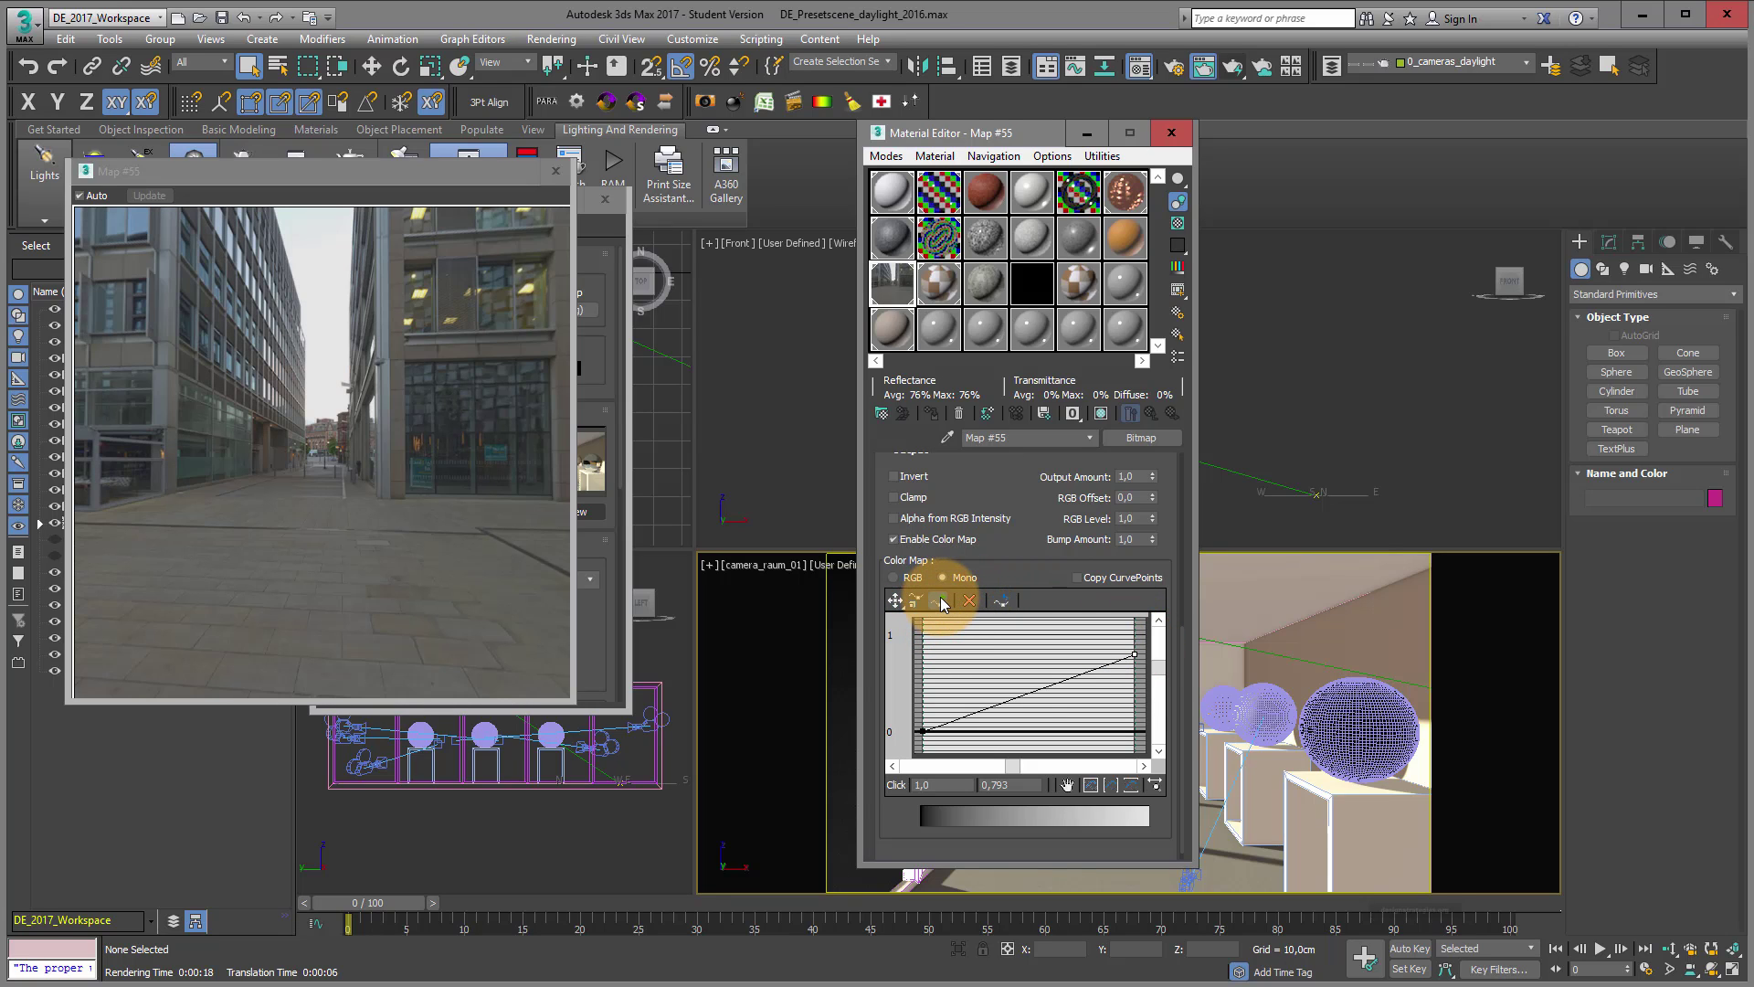
left_click(1024, 695)
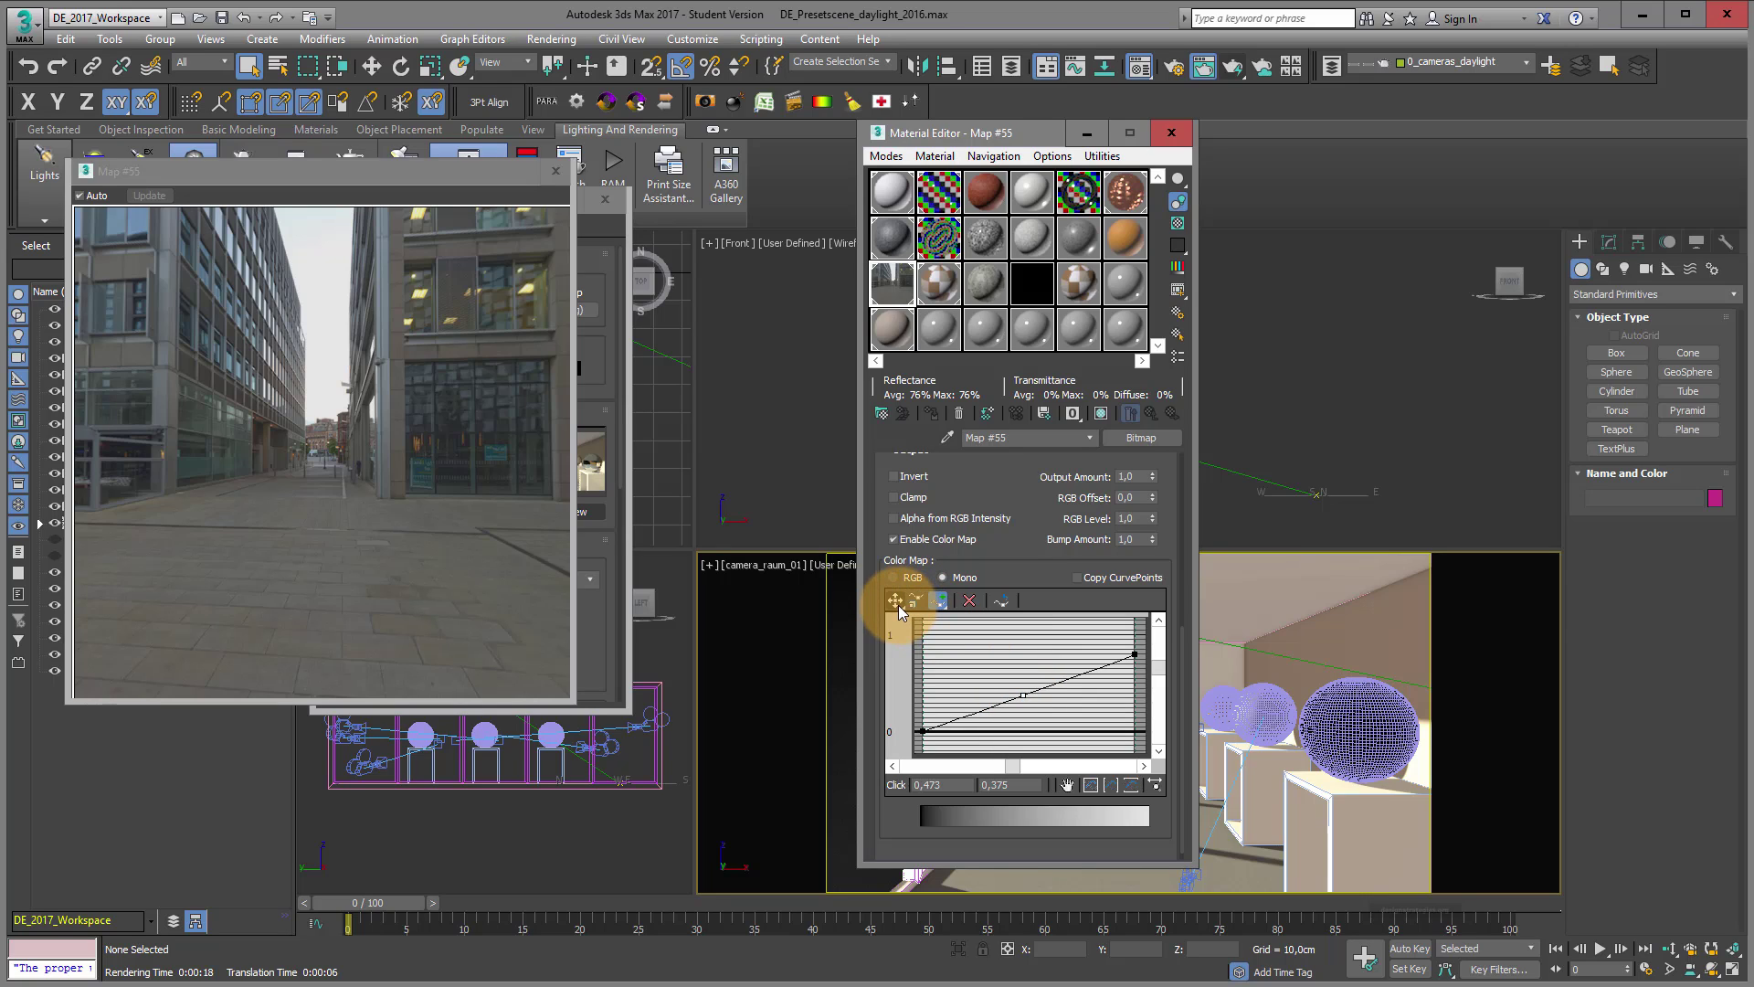
right_click(1021, 701)
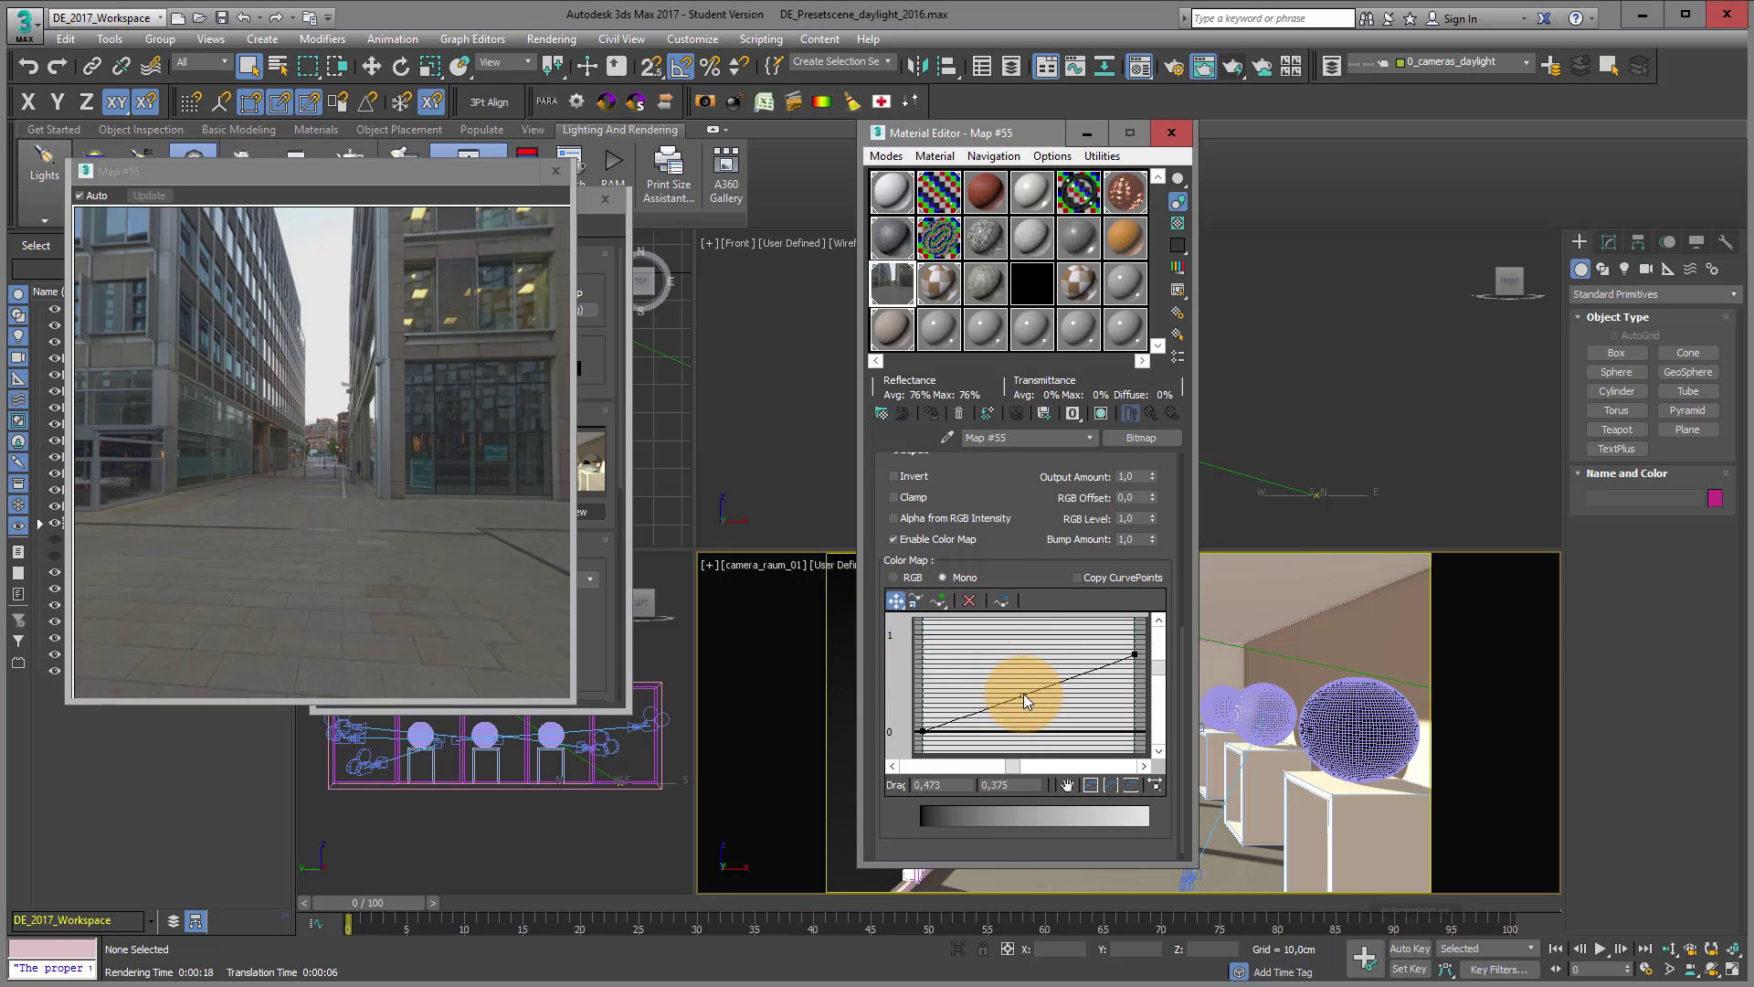
left_click_drag(1023, 694, 989, 672)
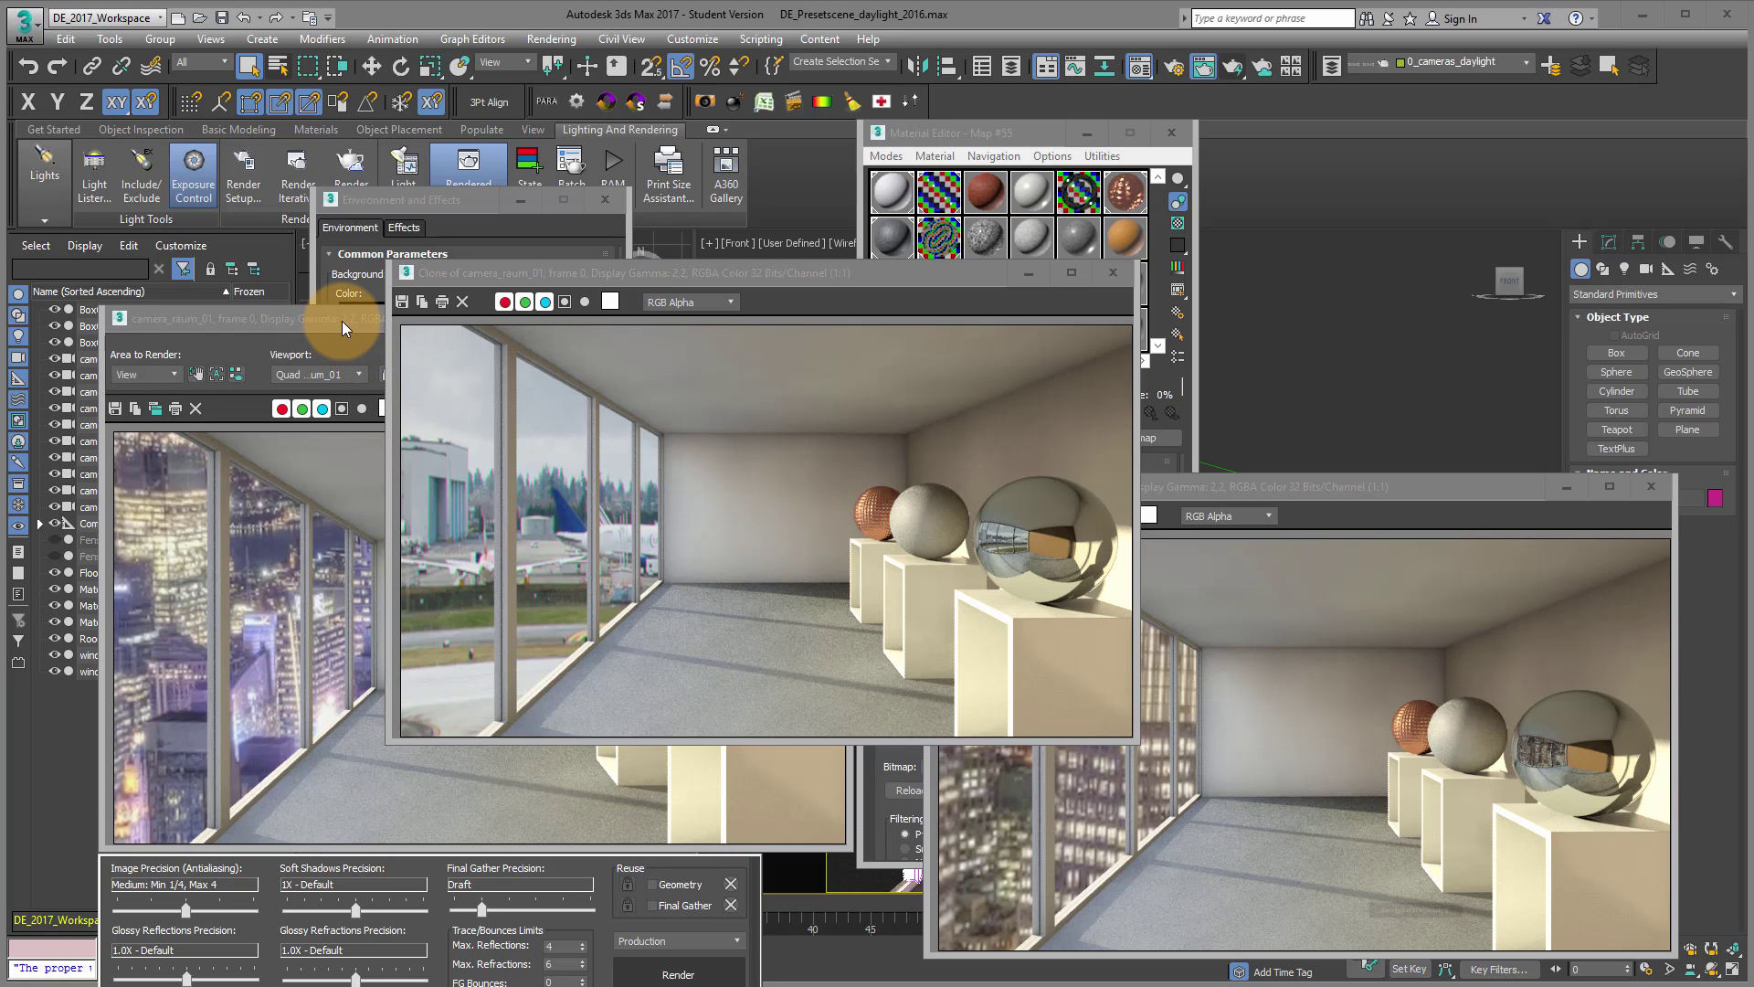
- Place the cloned city render over the current render to compare their skyline backgrounds
mouse_move(341, 321)
left_mouse_down()
mouse_move(397, 315)
mouse_move(380, 218)
mouse_move(306, 193)
left_mouse_up()
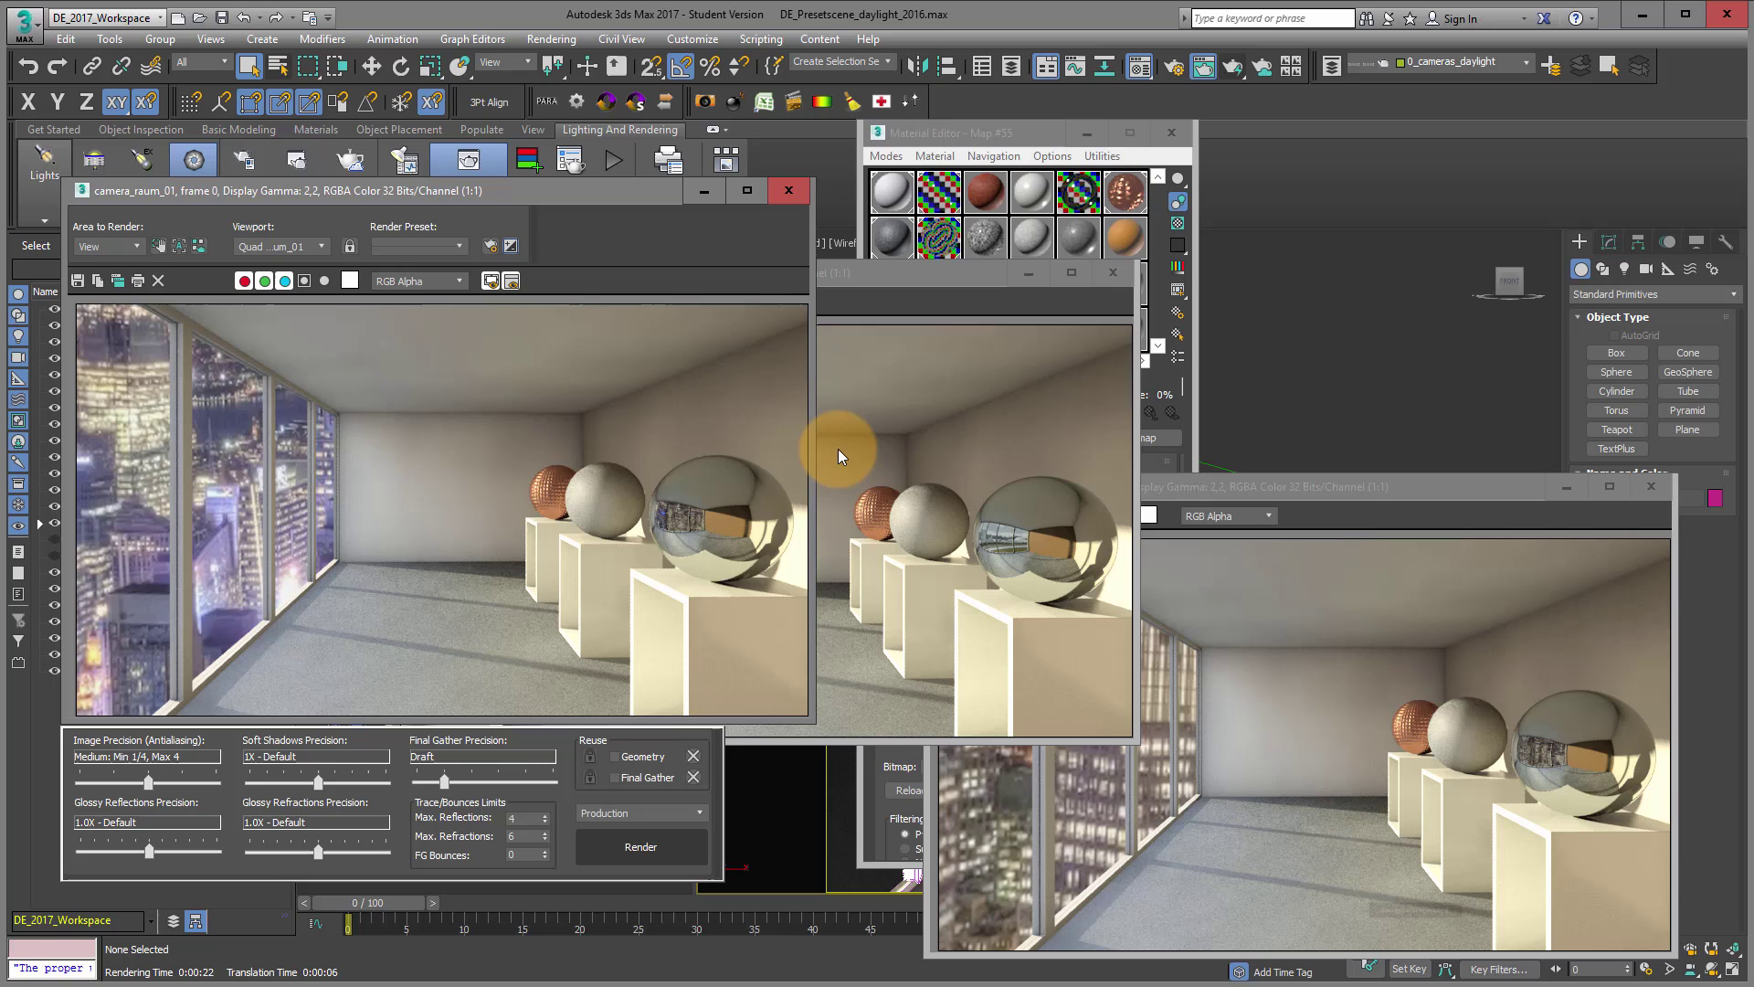
left_click_drag(1275, 485, 415, 216)
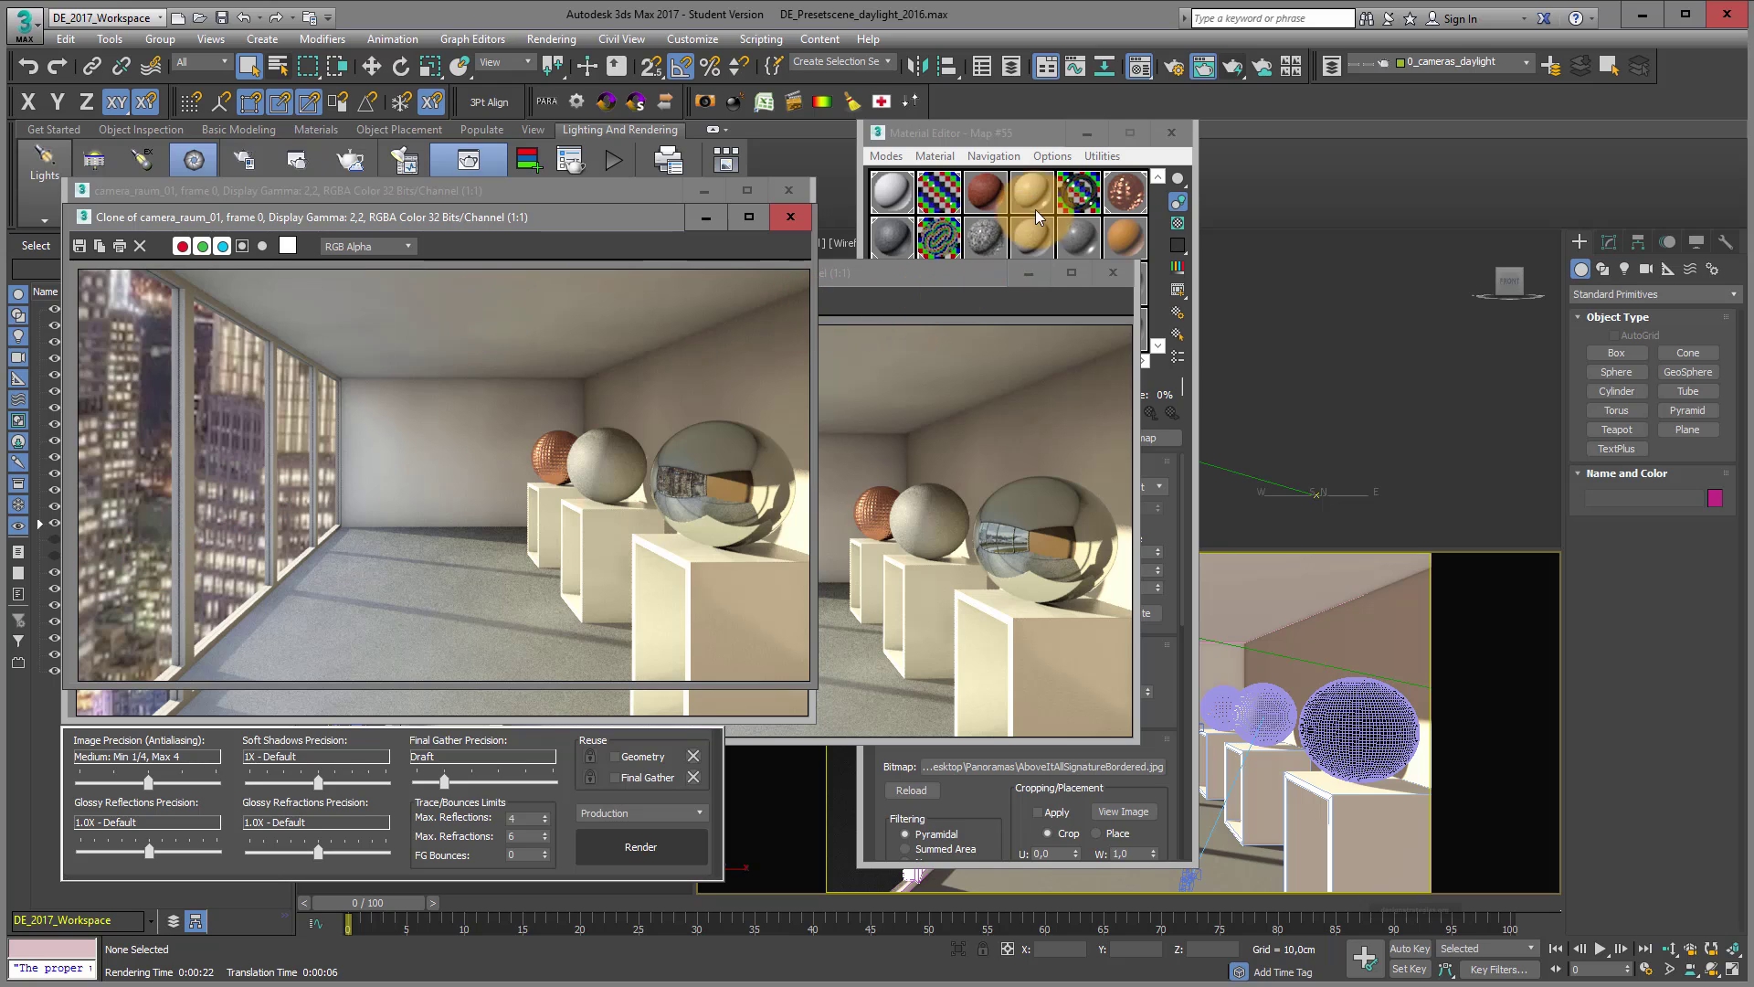
- Set both the U and V tiling of the AboveItAllSignatureBordered.jpg panorama map to 1,5
left_click(1031, 130)
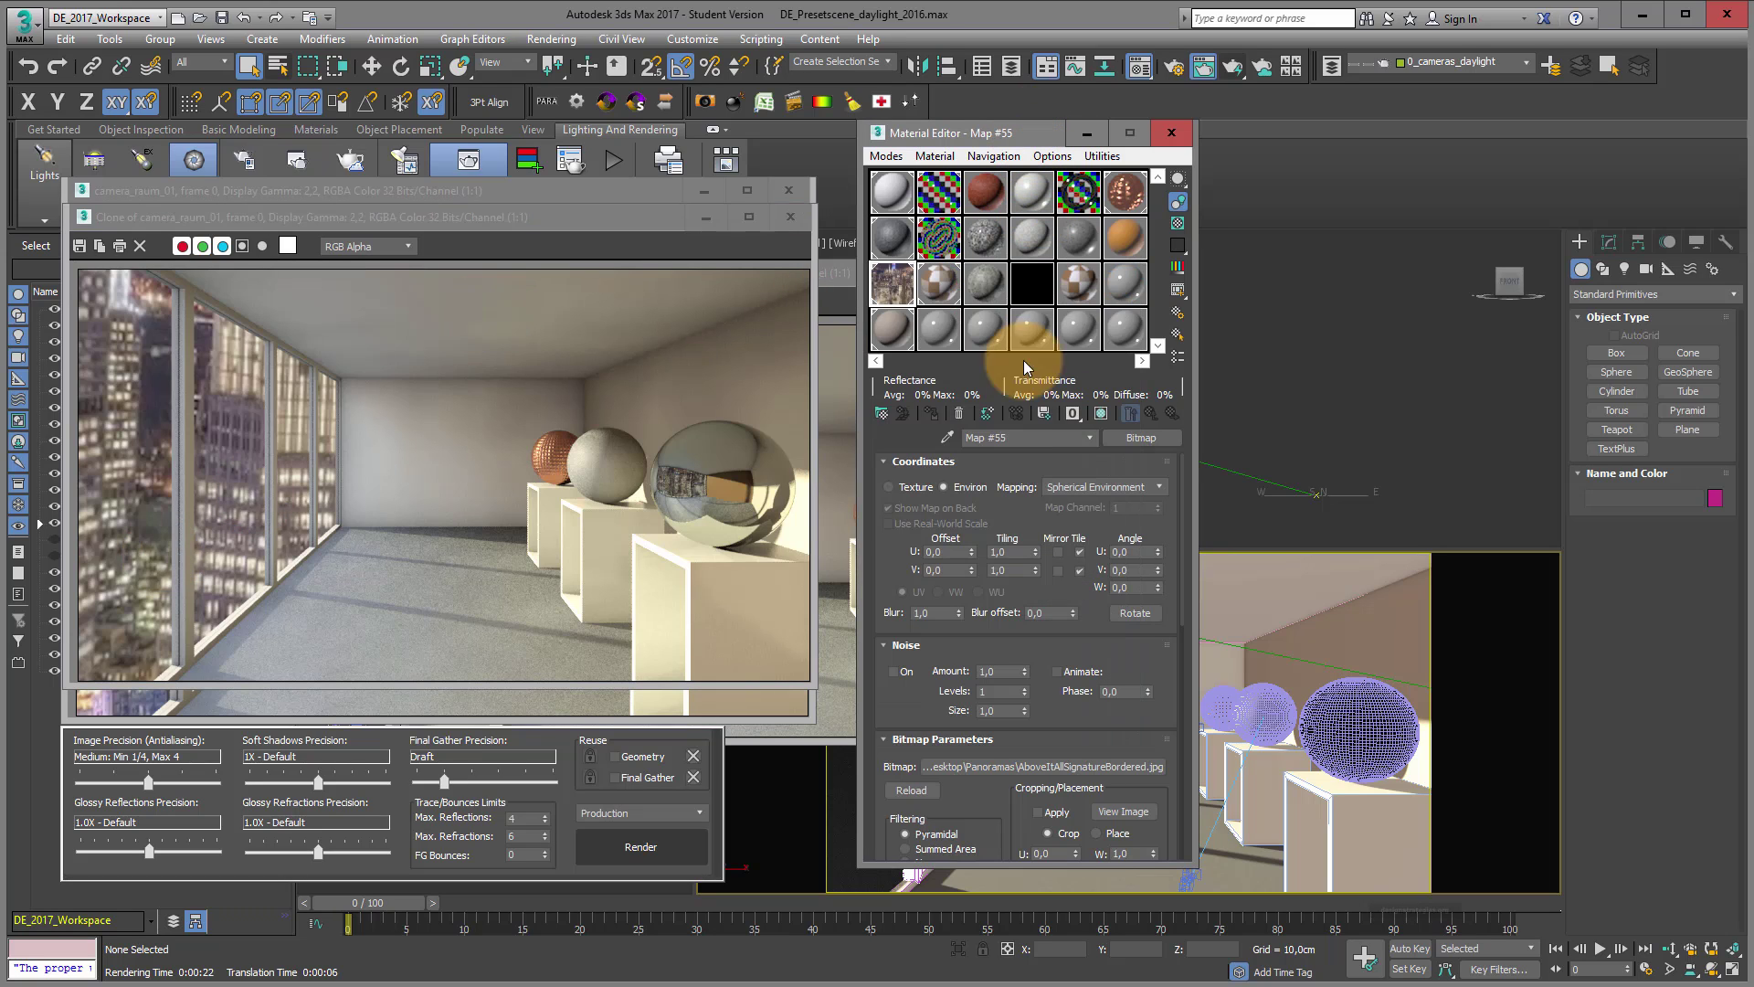
double_click(1001, 552)
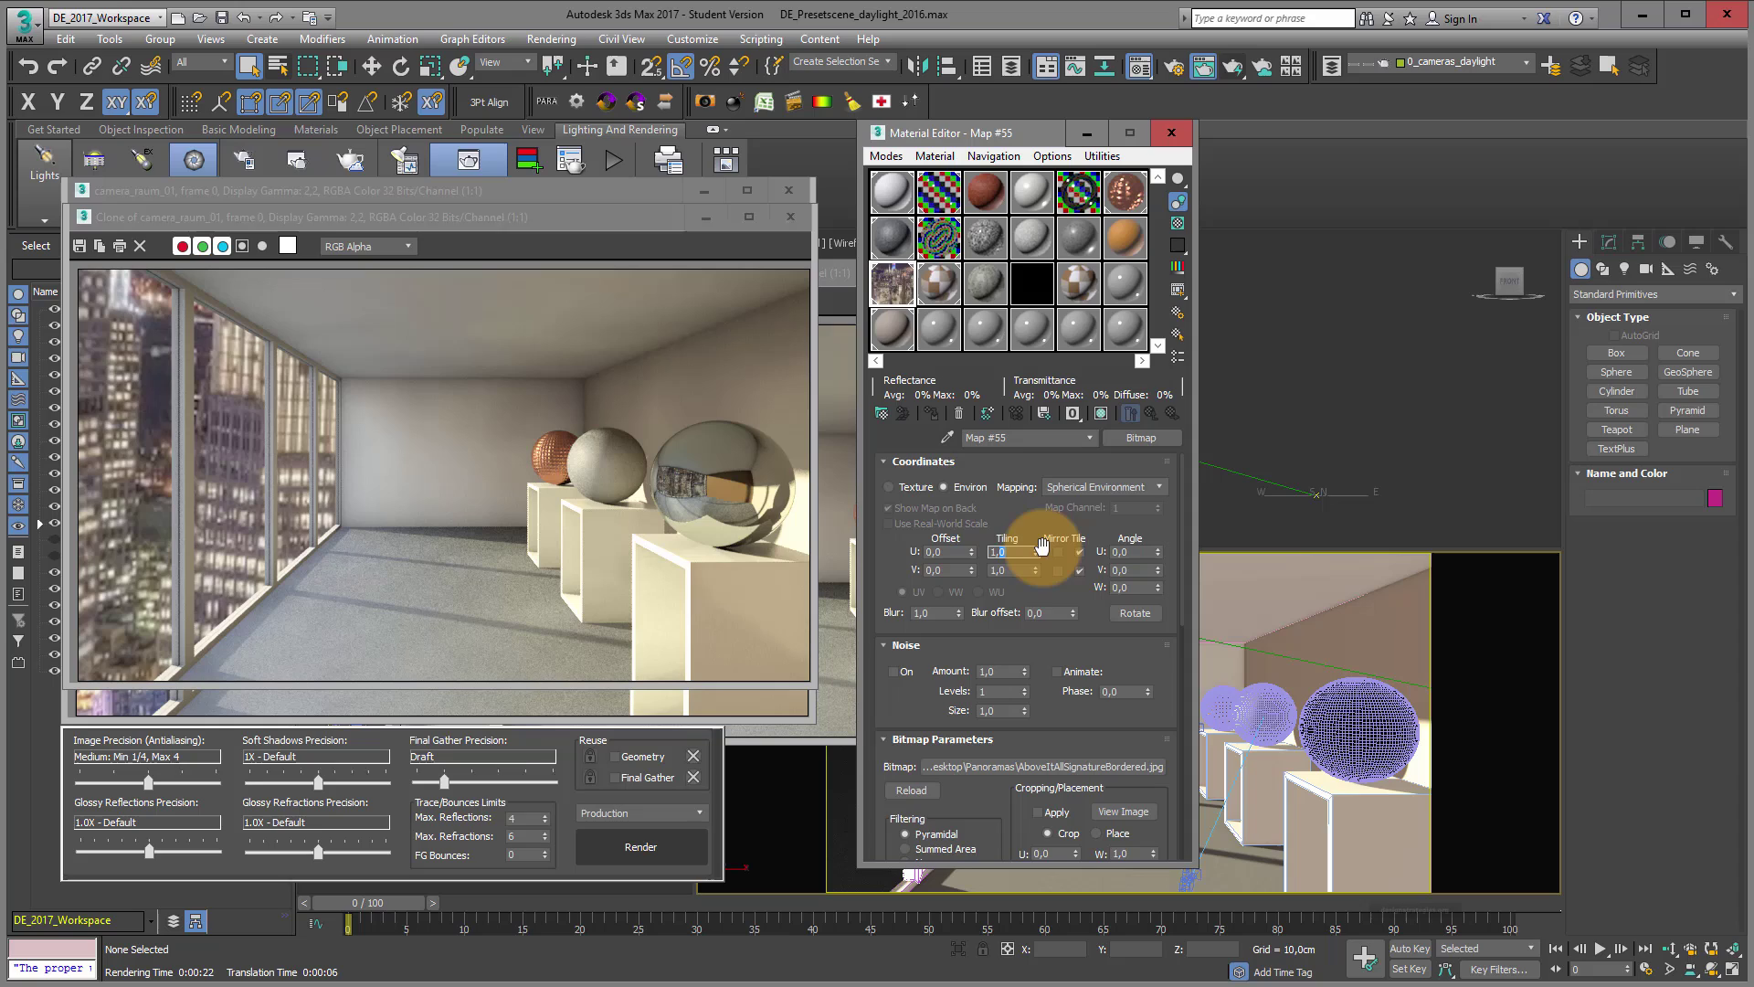
type("1,5")
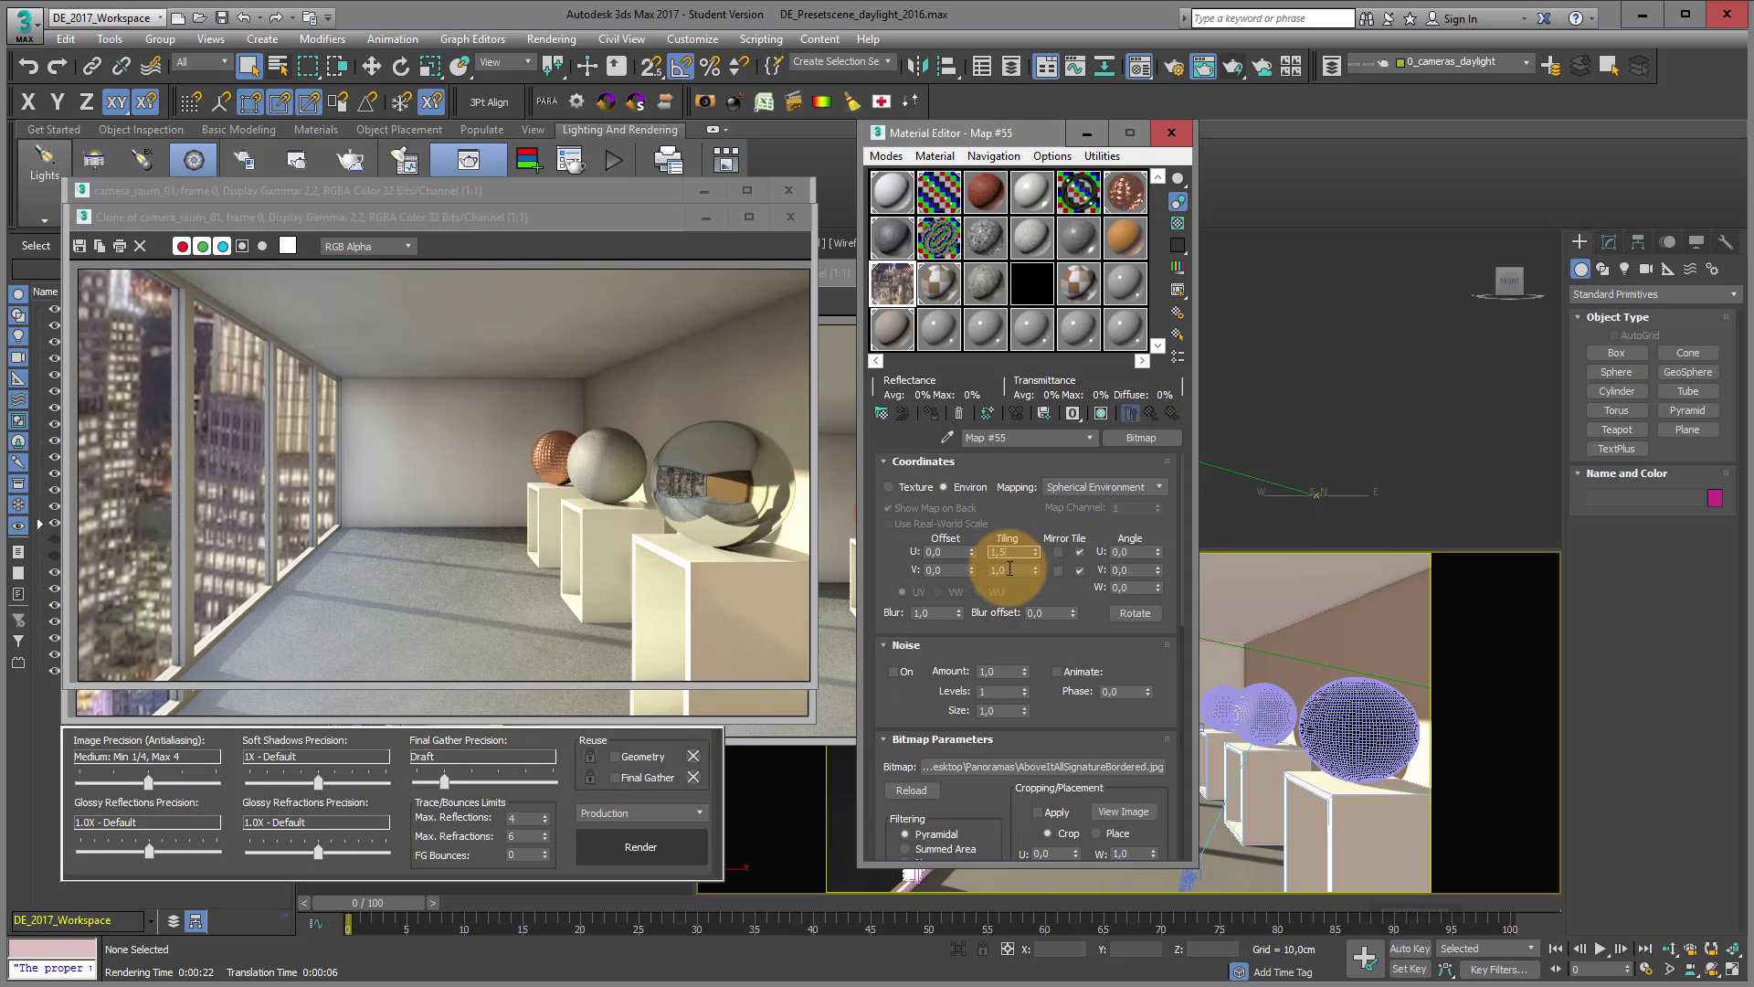
double_click(1010, 568)
type("1,05")
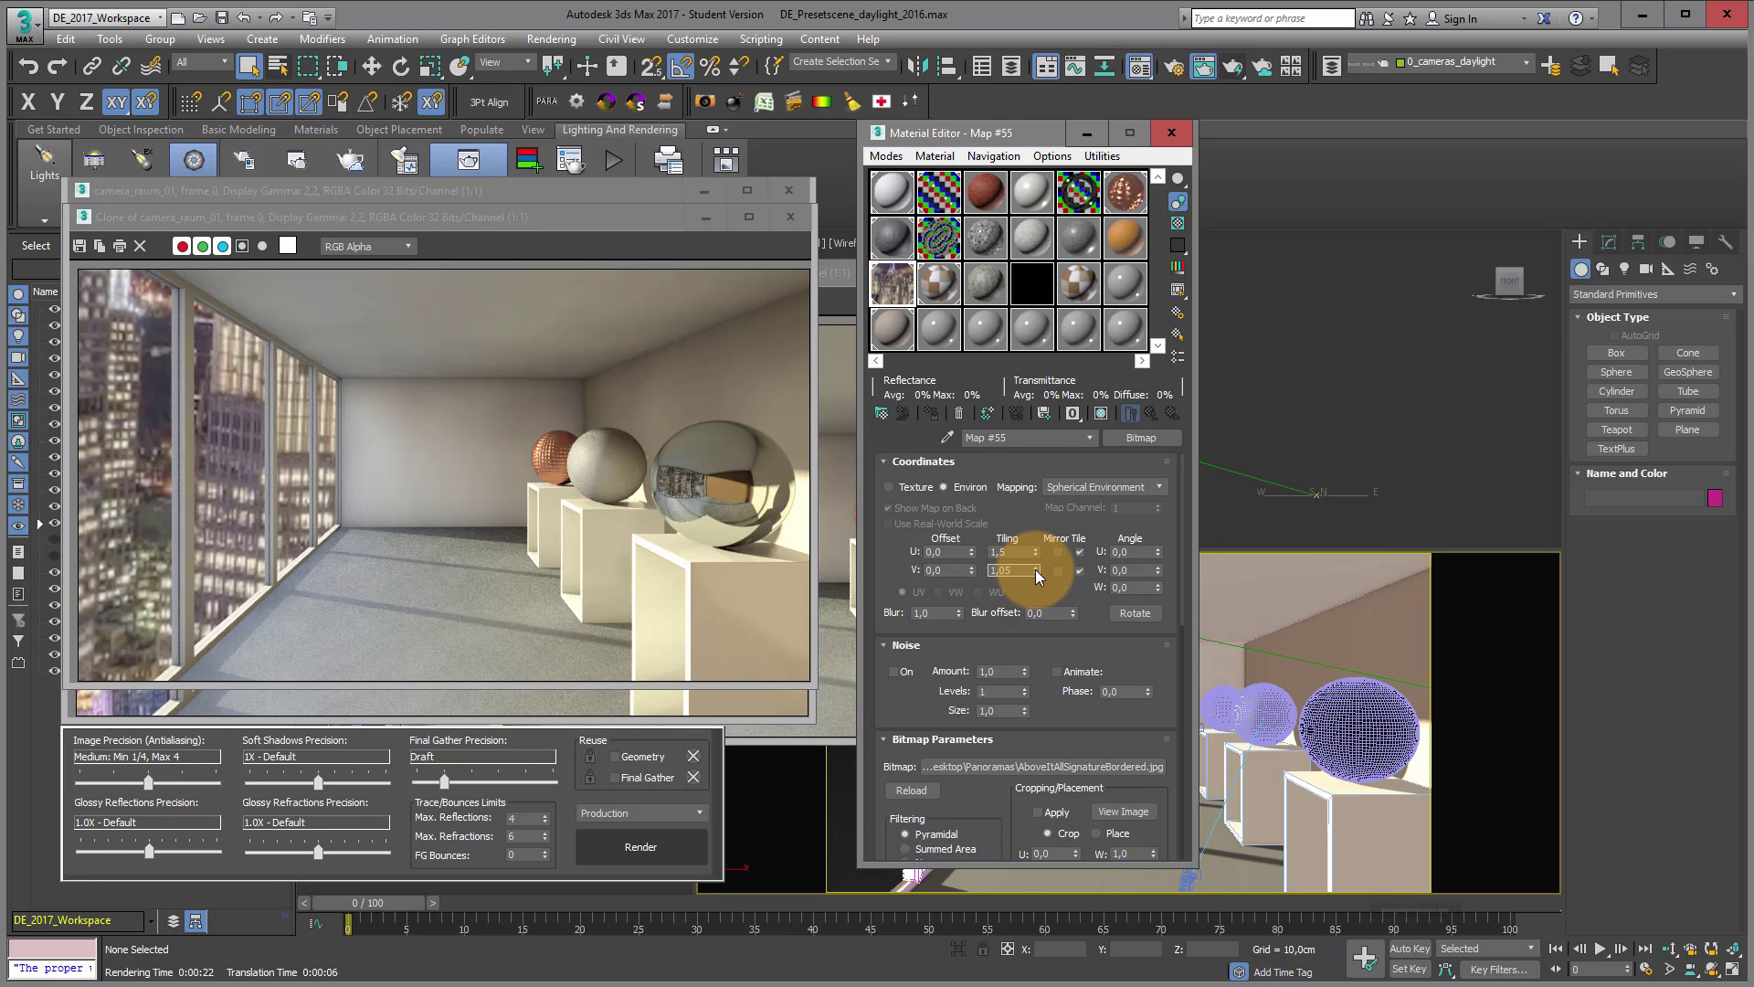
key("BackSpace")
key("BackSpace")
type("5")
key("Return")
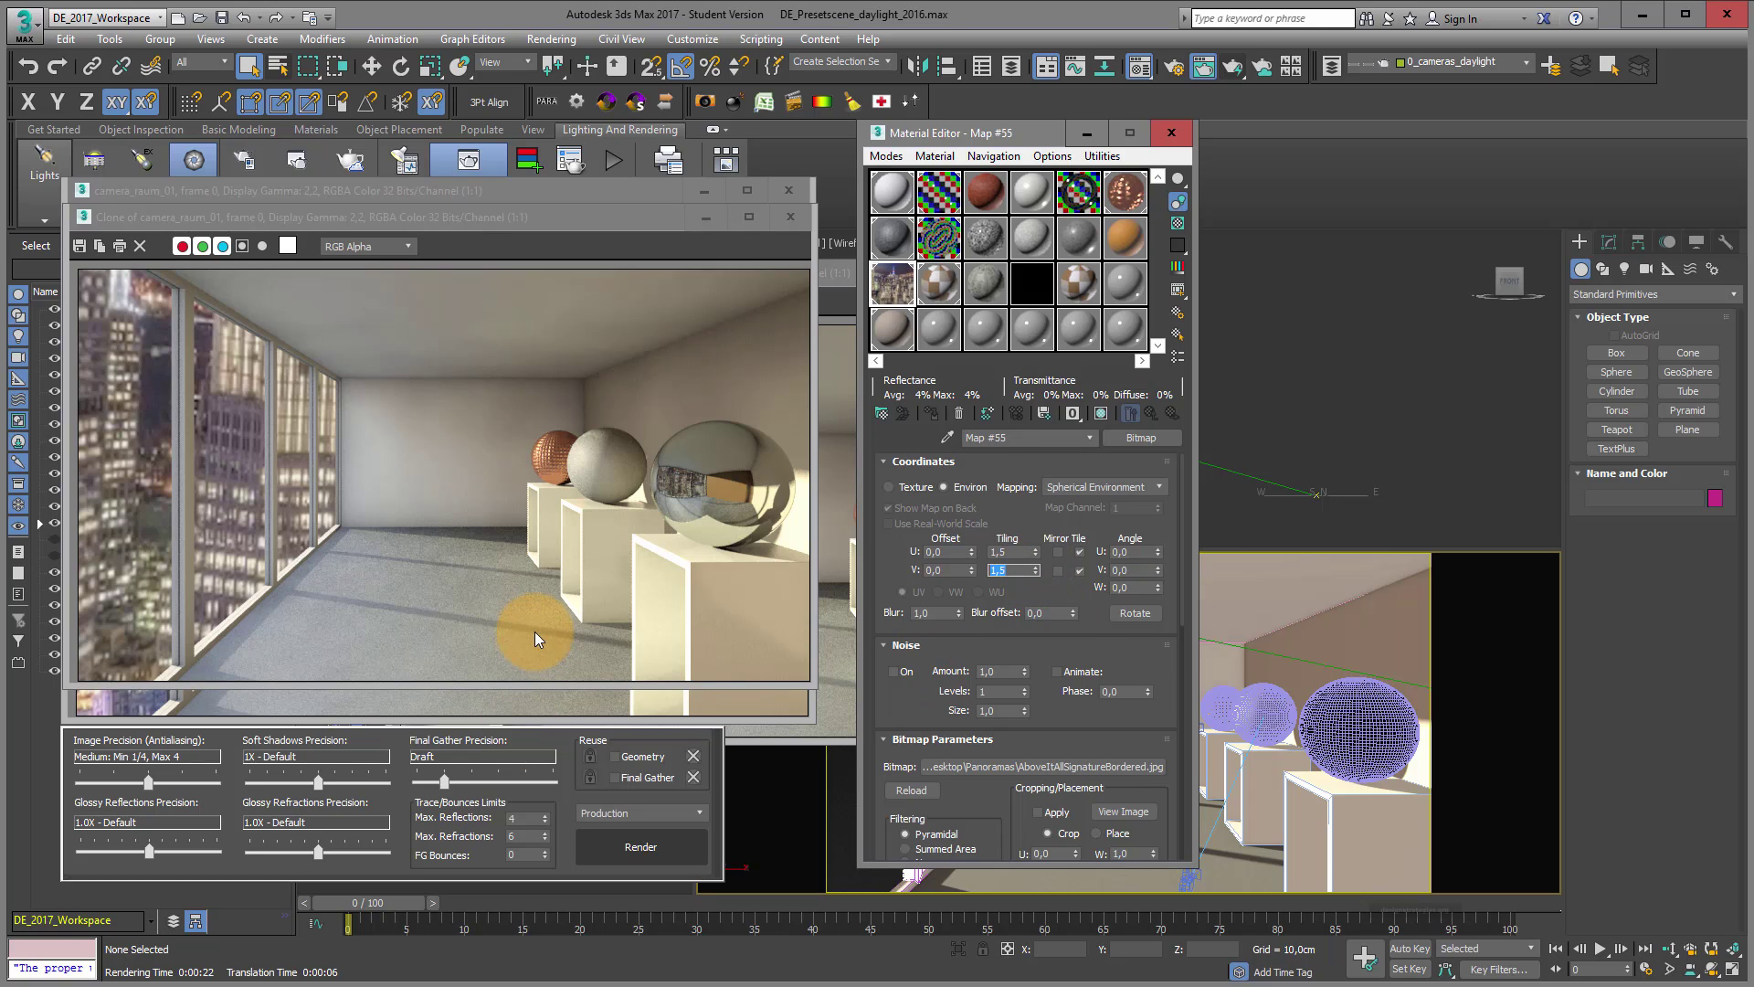
- Move the cloned render aside and bring the current render forward to examine the city skyline behind the windows
left_click_drag(455, 215, 977, 246)
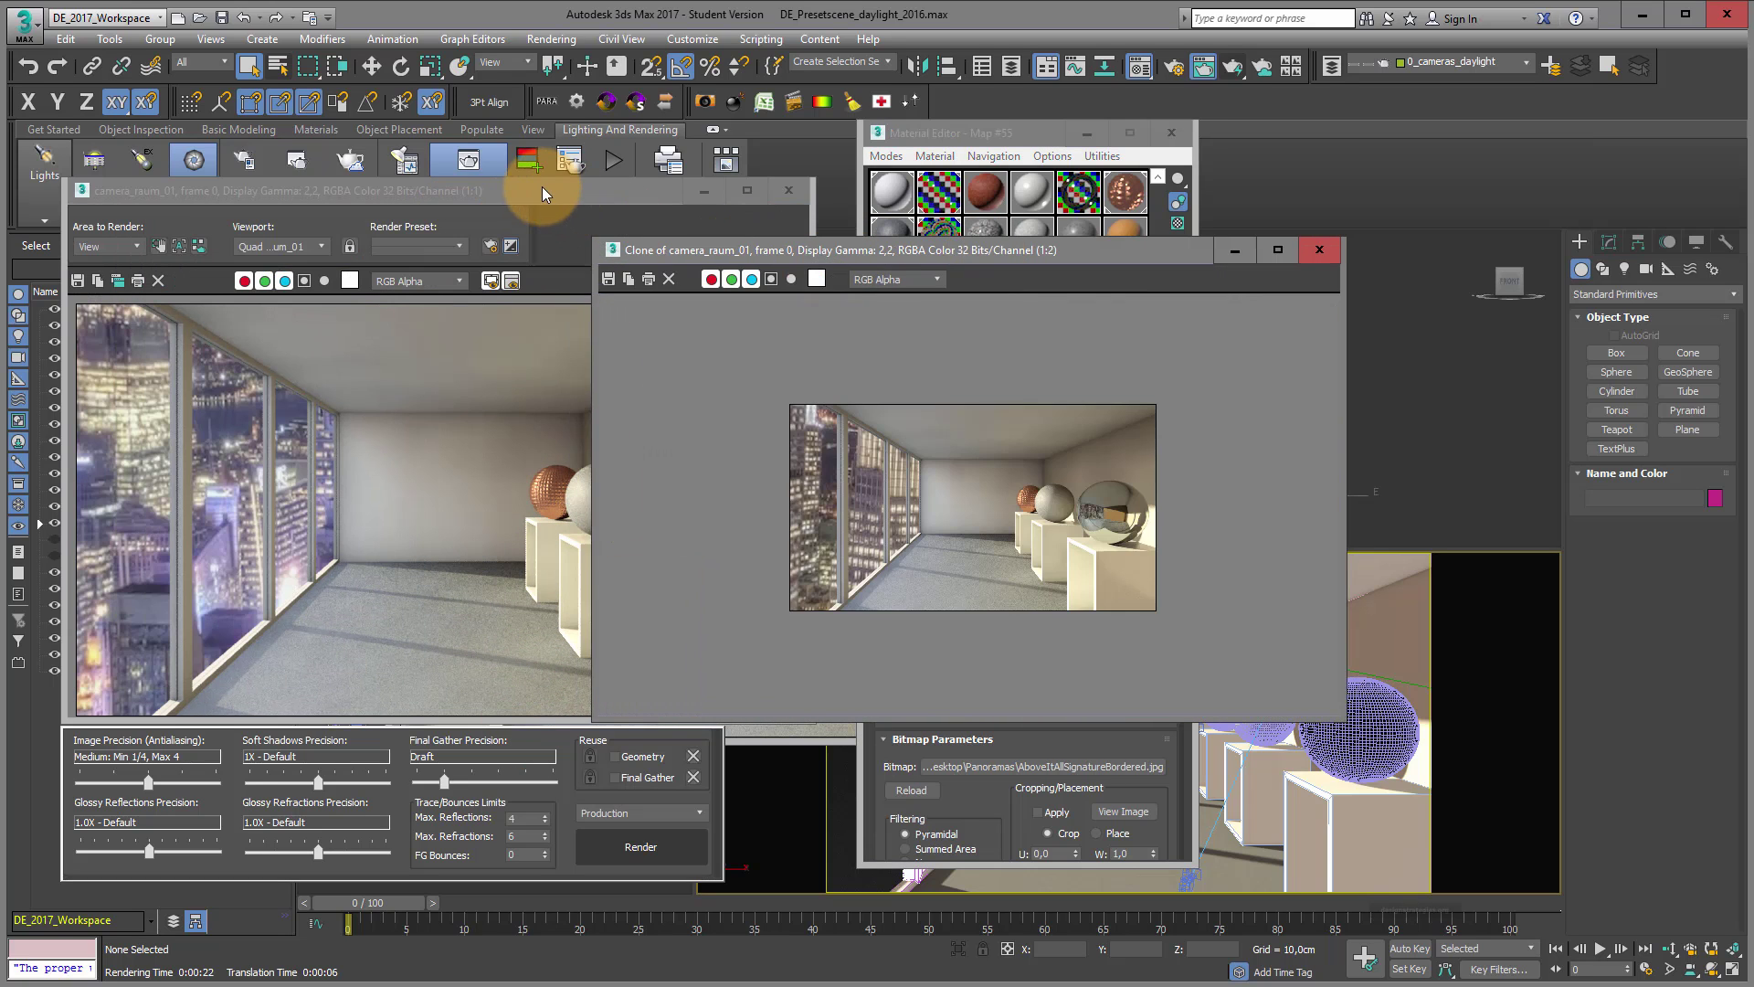
mouse_move(548, 192)
left_mouse_down()
mouse_move(808, 136)
mouse_move(787, 137)
left_mouse_up()
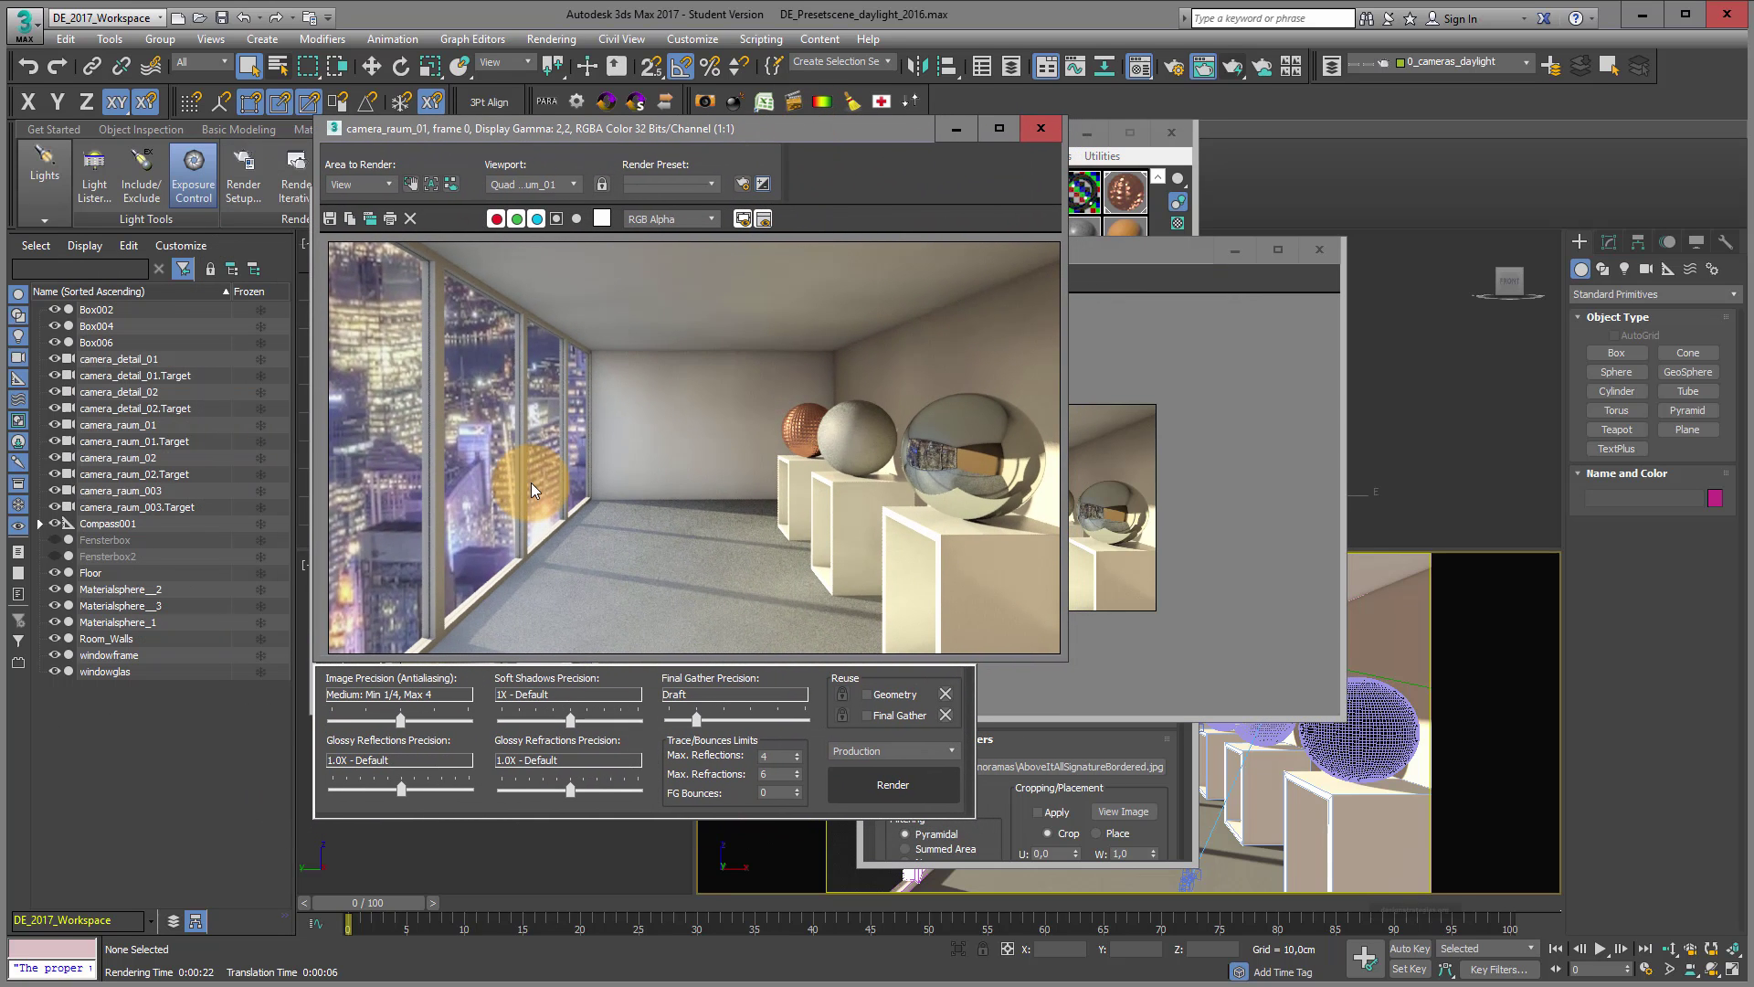